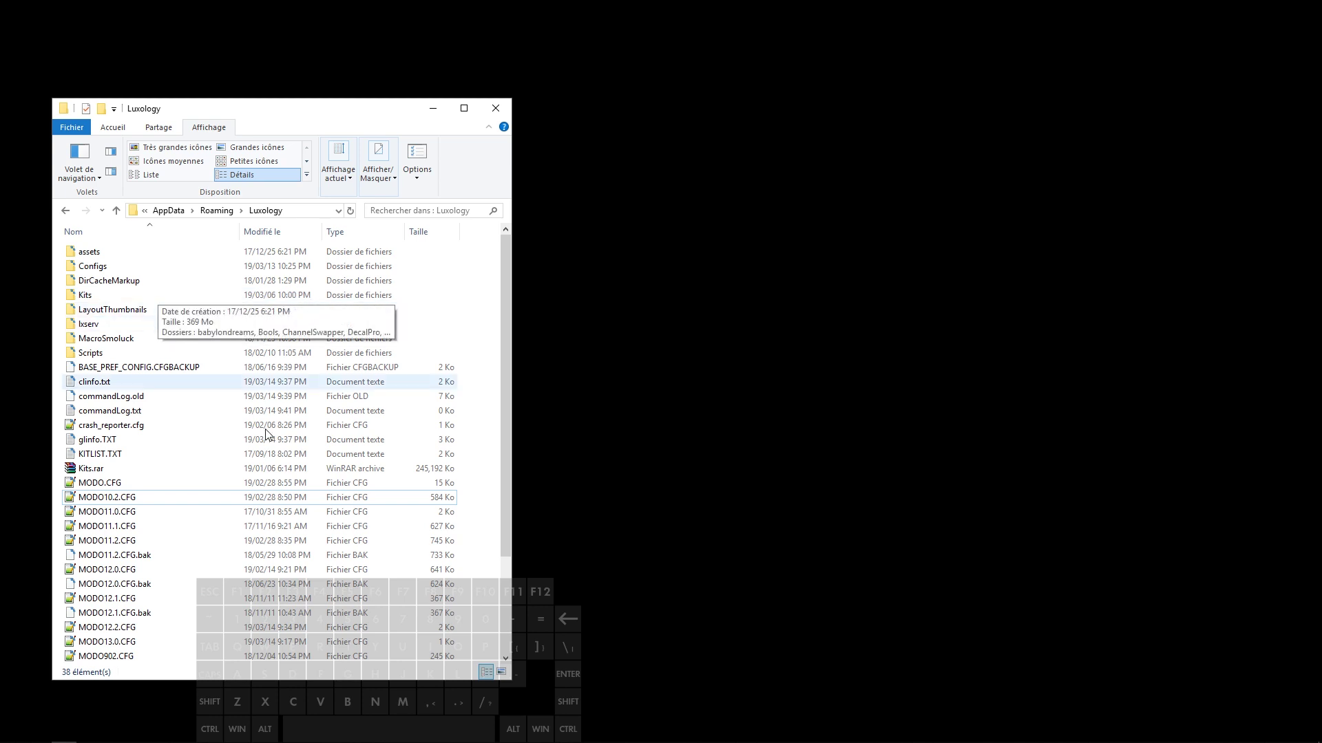
# Step: In Modo, exclude the default Zen hotkeys from Vertex Join through Action Centers Pie, plus Texture Duplicate, and accept the mapping
pyautogui.click(161, 626)
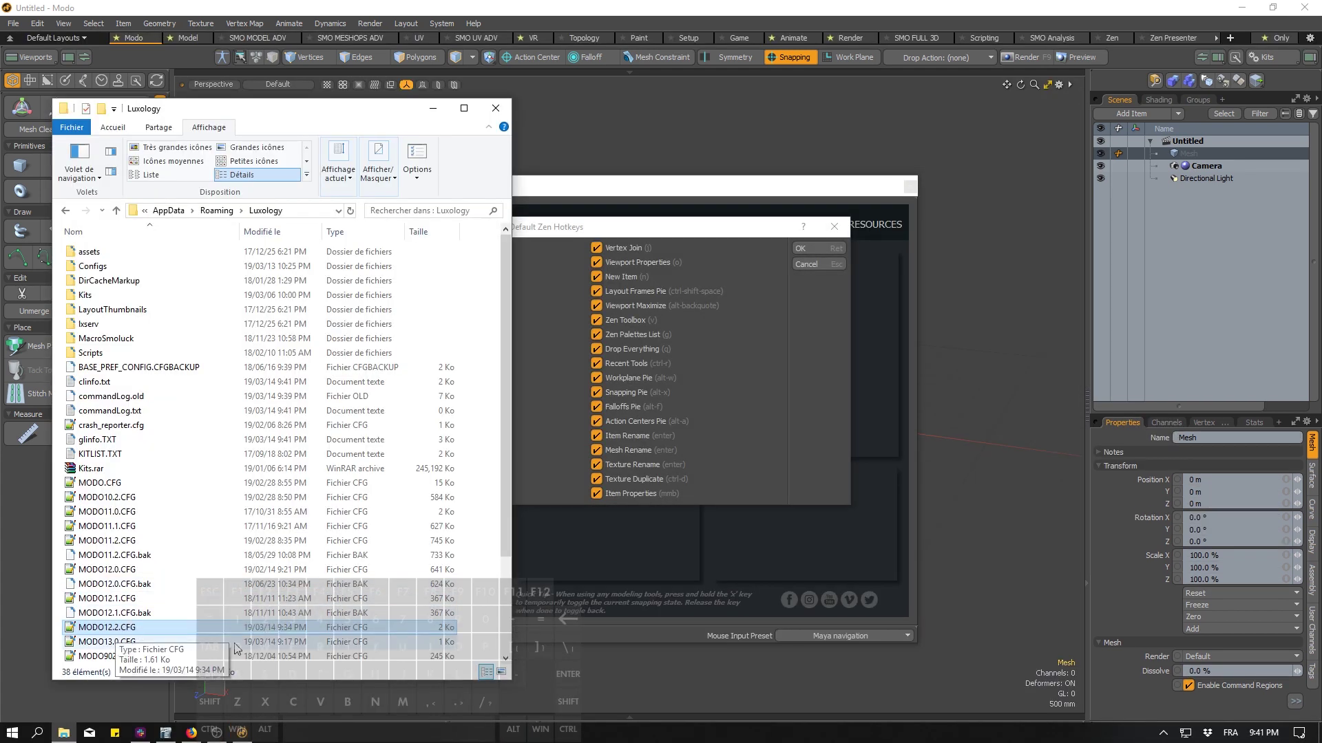
pyautogui.click(696, 238)
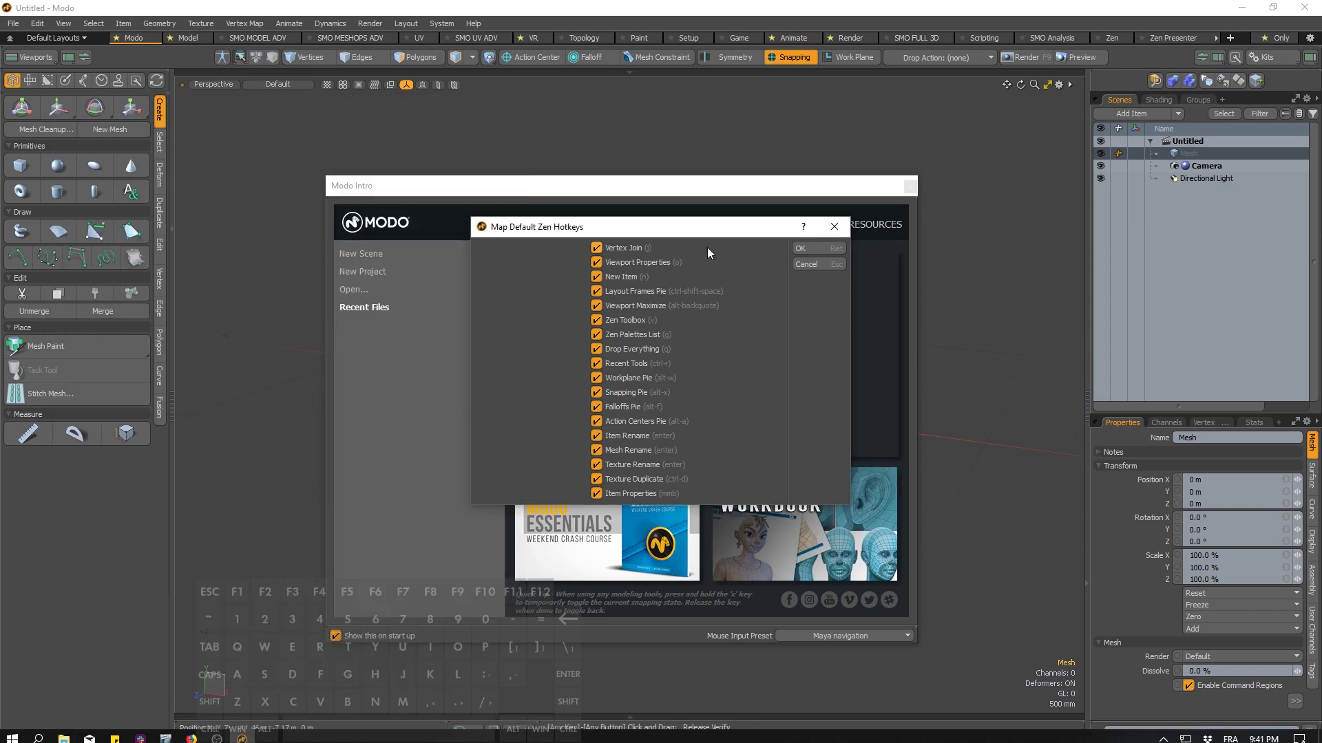
pyautogui.click(596, 248)
pyautogui.click(596, 262)
pyautogui.click(596, 276)
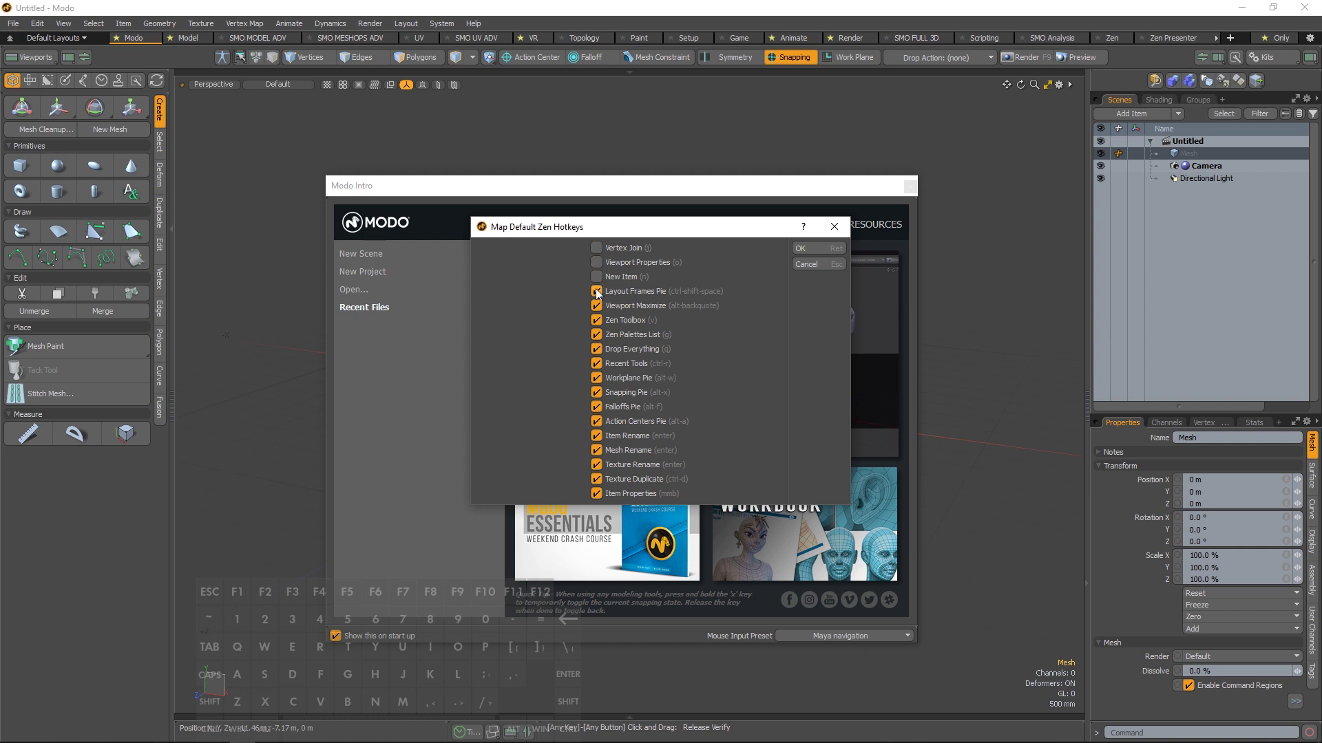
pyautogui.click(596, 292)
pyautogui.click(596, 305)
pyautogui.click(597, 334)
pyautogui.click(596, 349)
pyautogui.click(596, 364)
pyautogui.click(597, 378)
pyautogui.click(597, 393)
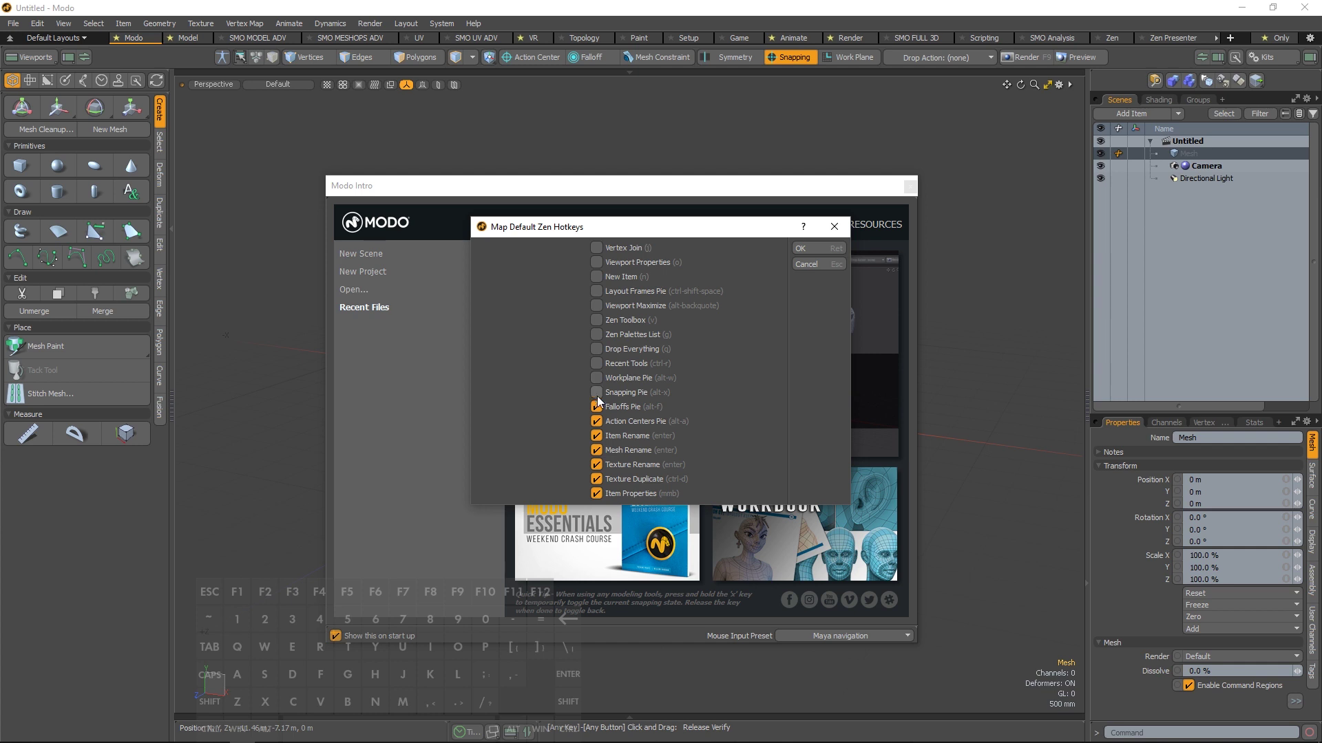
pyautogui.click(596, 407)
pyautogui.click(596, 421)
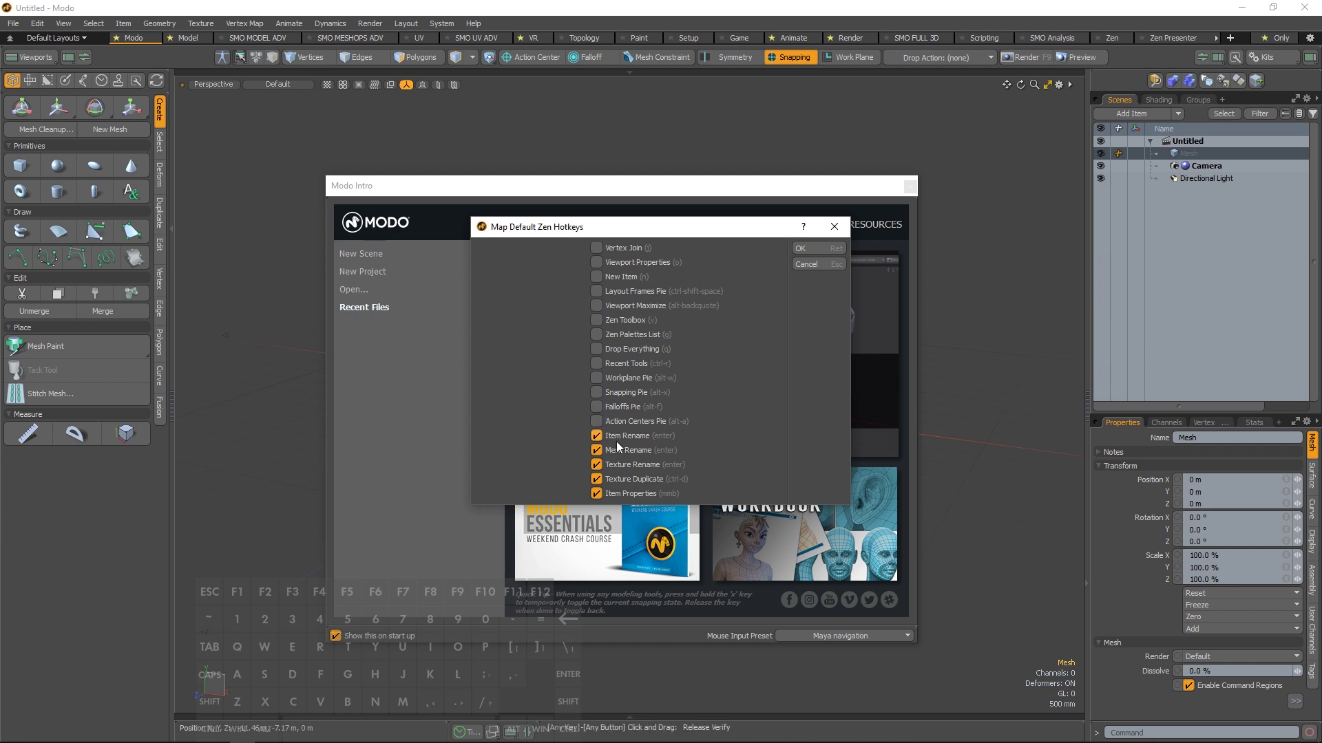
pyautogui.click(597, 479)
pyautogui.click(824, 249)
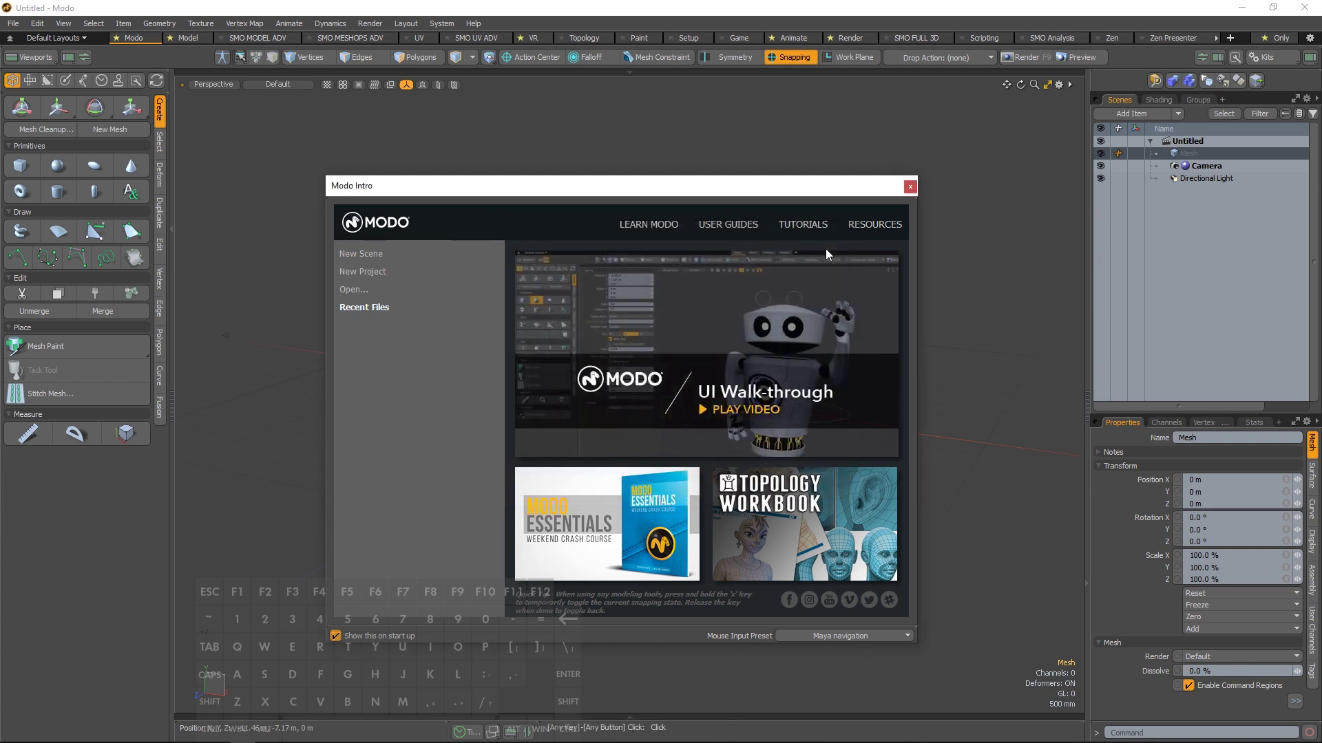
# Step: Dismiss the Modo Intro window and deselect the mesh item
pyautogui.click(910, 187)
pyautogui.click(661, 337)
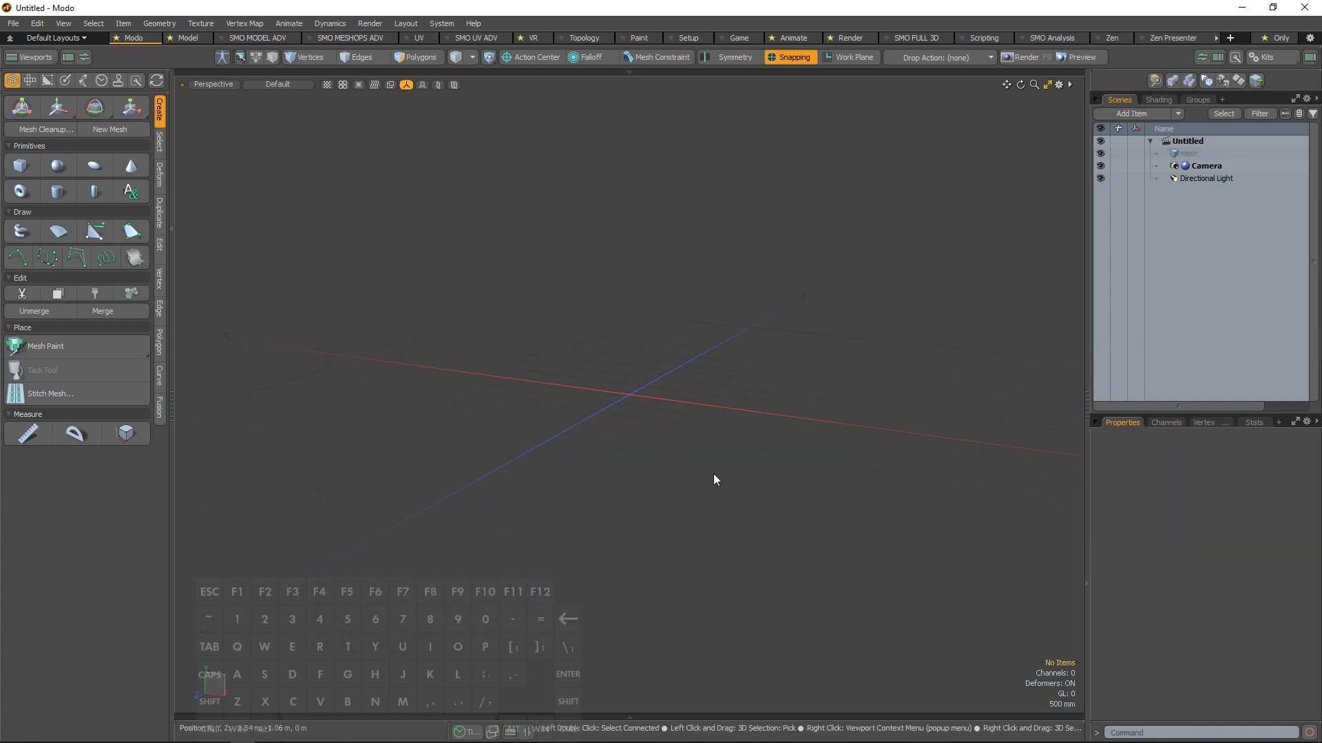
pyautogui.keyDown('alt'); pyautogui.moveTo(630, 390); pyautogui.dragTo(569, 463); pyautogui.keyUp('alt')
# Step: Open MODO12.2.CFG from the Luxology folder in Notepad++ and examine its nokit and import entries
pyautogui.hotkey('alt', 'Tab')
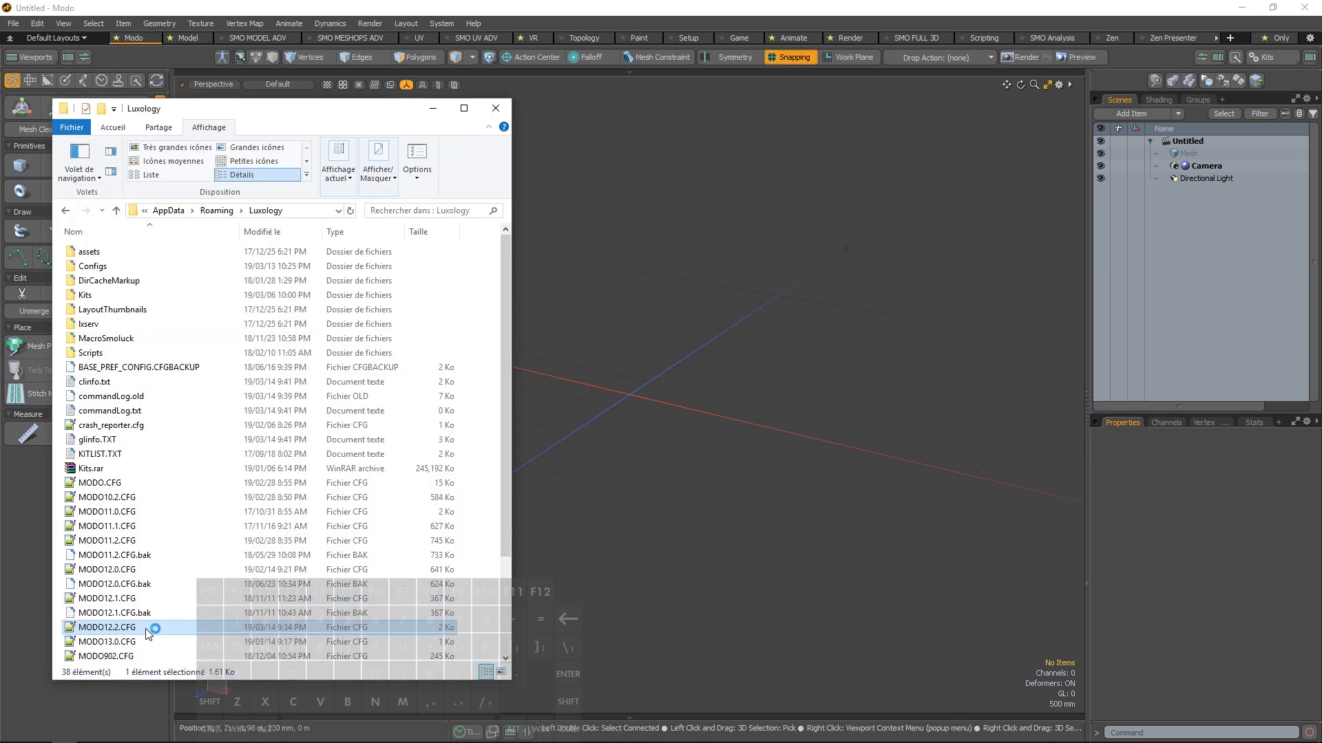
pyautogui.doubleClick(157, 628)
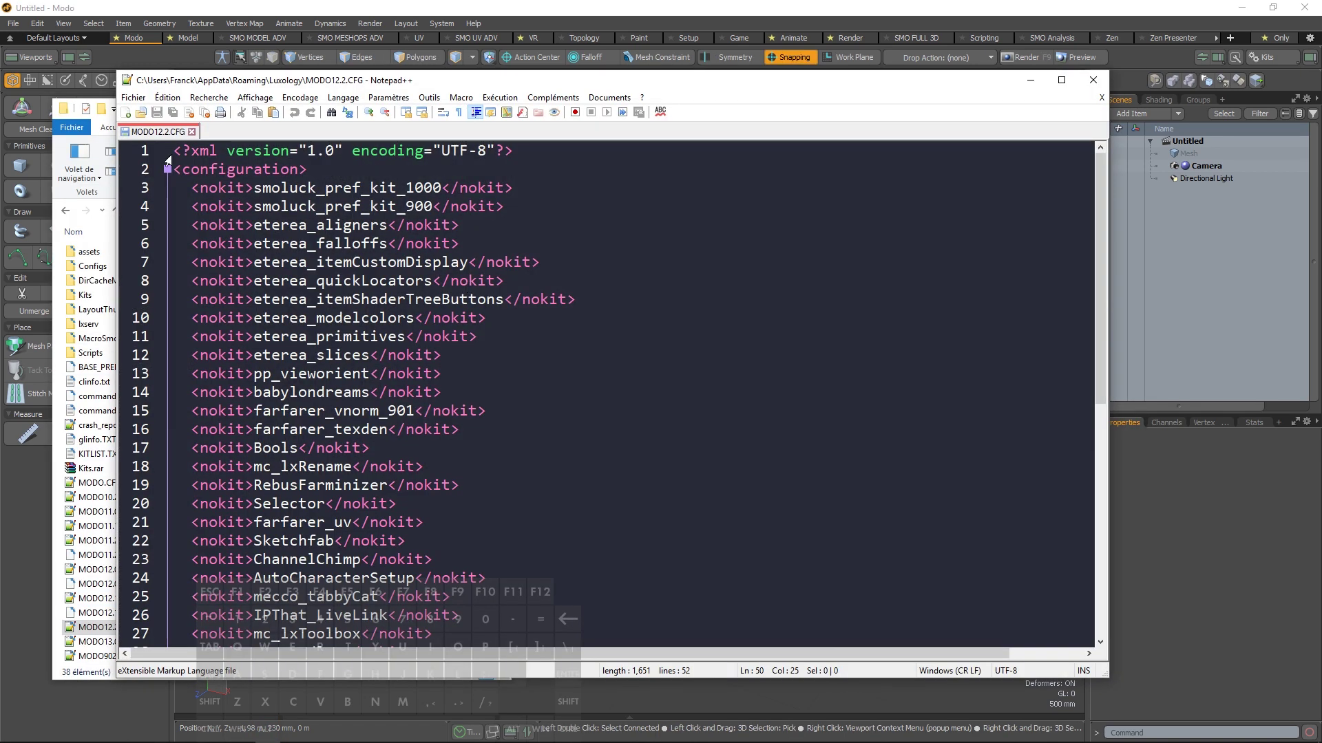
pyautogui.keyDown('ctrl'); pyautogui.scroll(-6, 417, 248); pyautogui.keyUp('ctrl')
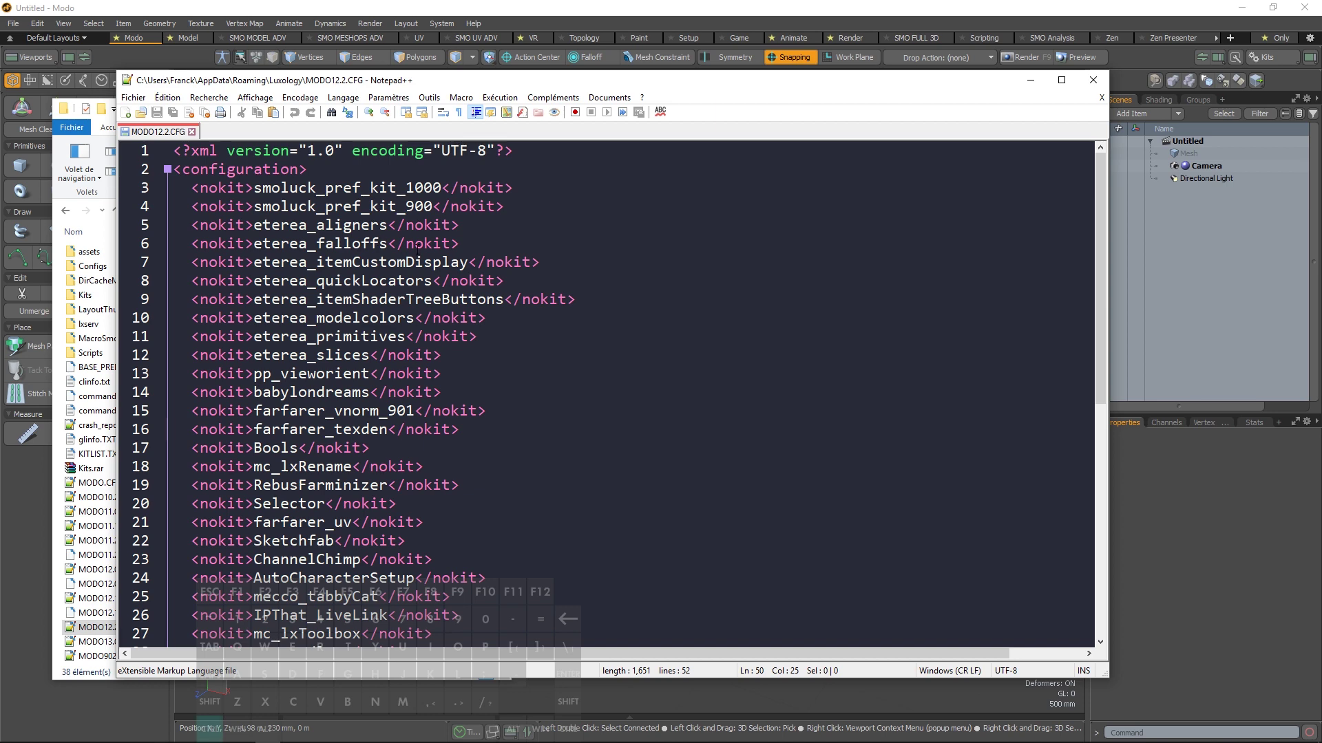
pyautogui.keyDown('ctrl'); pyautogui.scroll(-1, 418, 249); pyautogui.keyUp('ctrl')
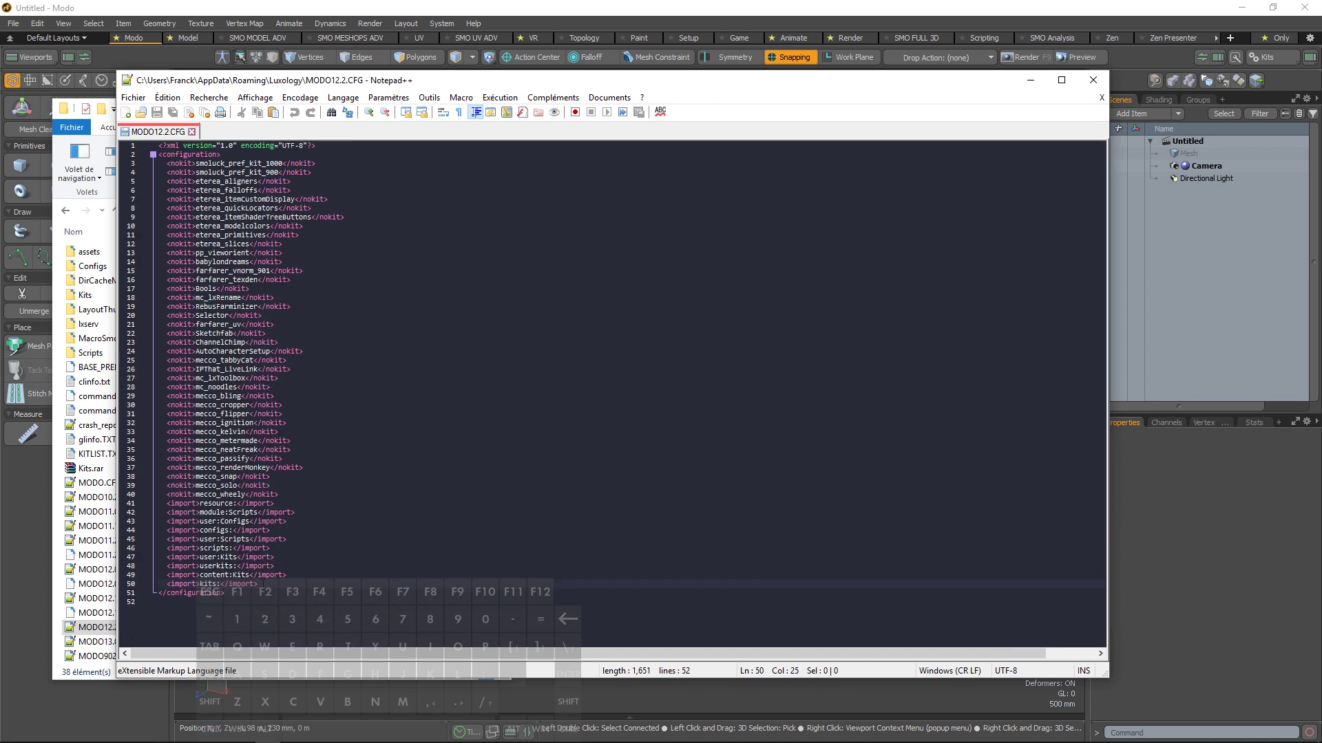
pyautogui.hotkey('shift', 'Home')
pyautogui.hotkey('shift', 'Home')
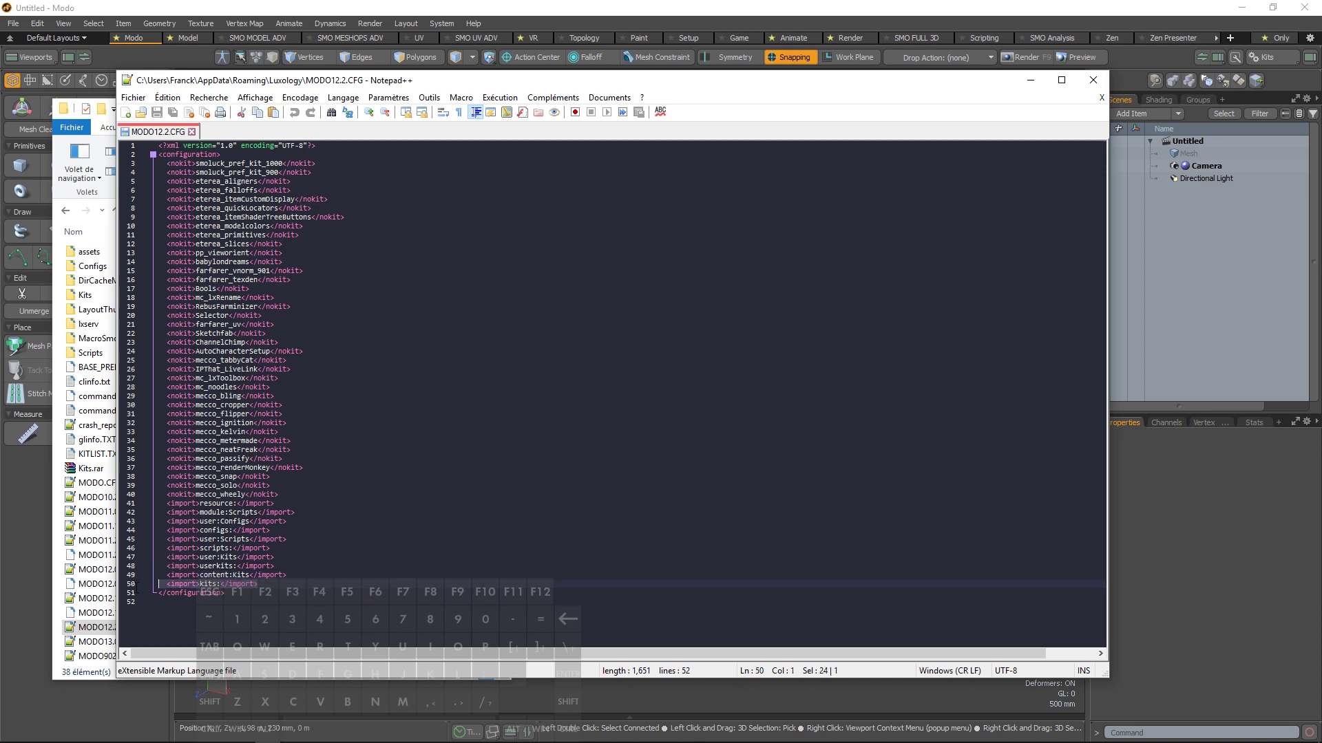
pyautogui.keyDown('ctrl'); pyautogui.scroll(5, 172, 536); pyautogui.keyUp('ctrl')
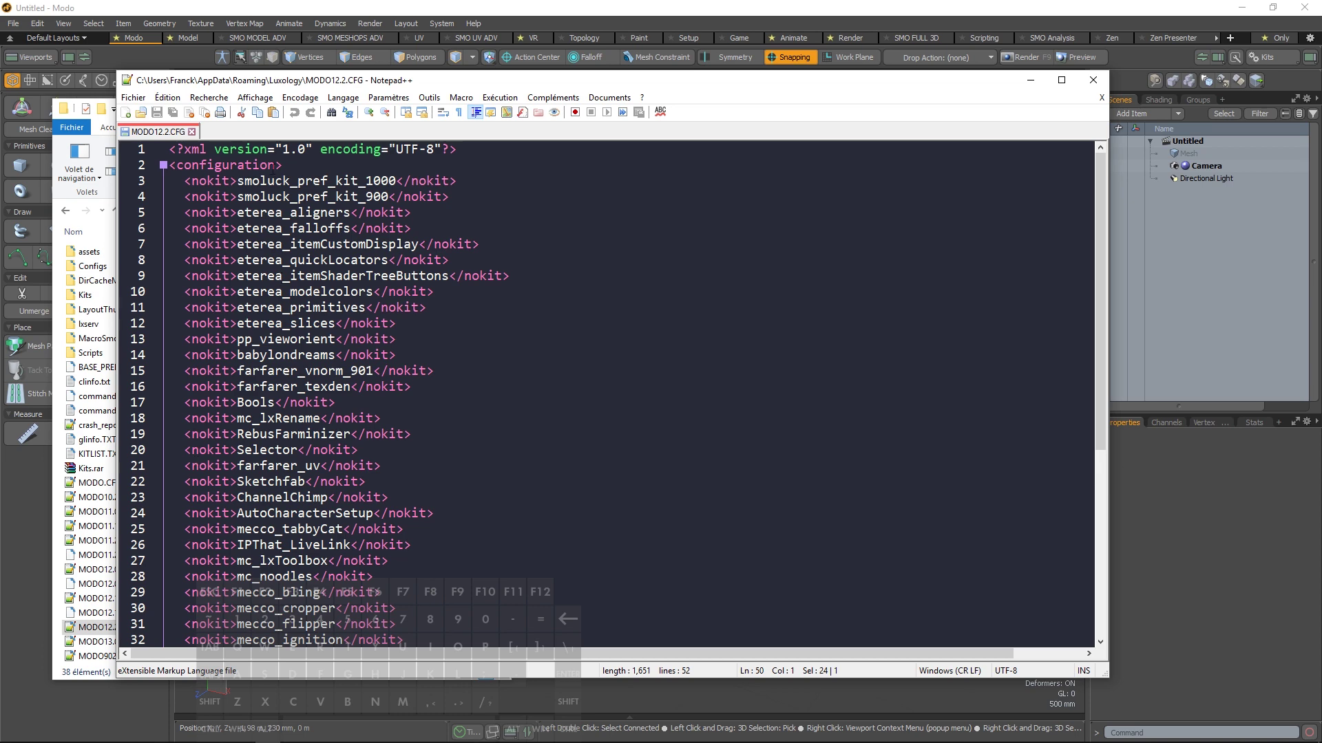
pyautogui.moveTo(204, 182); pyautogui.dragTo(344, 276)
pyautogui.moveTo(328, 293); pyautogui.dragTo(314, 358)
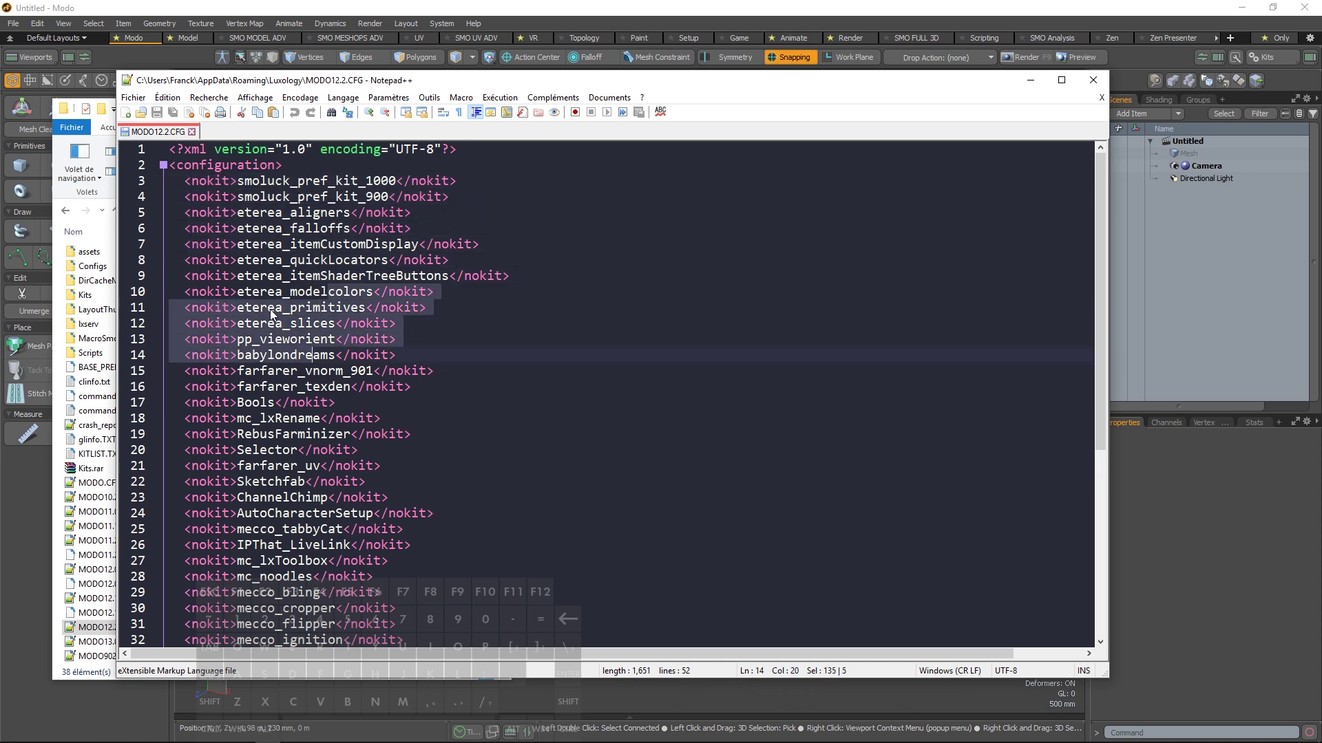
pyautogui.scroll(-7, 271, 315)
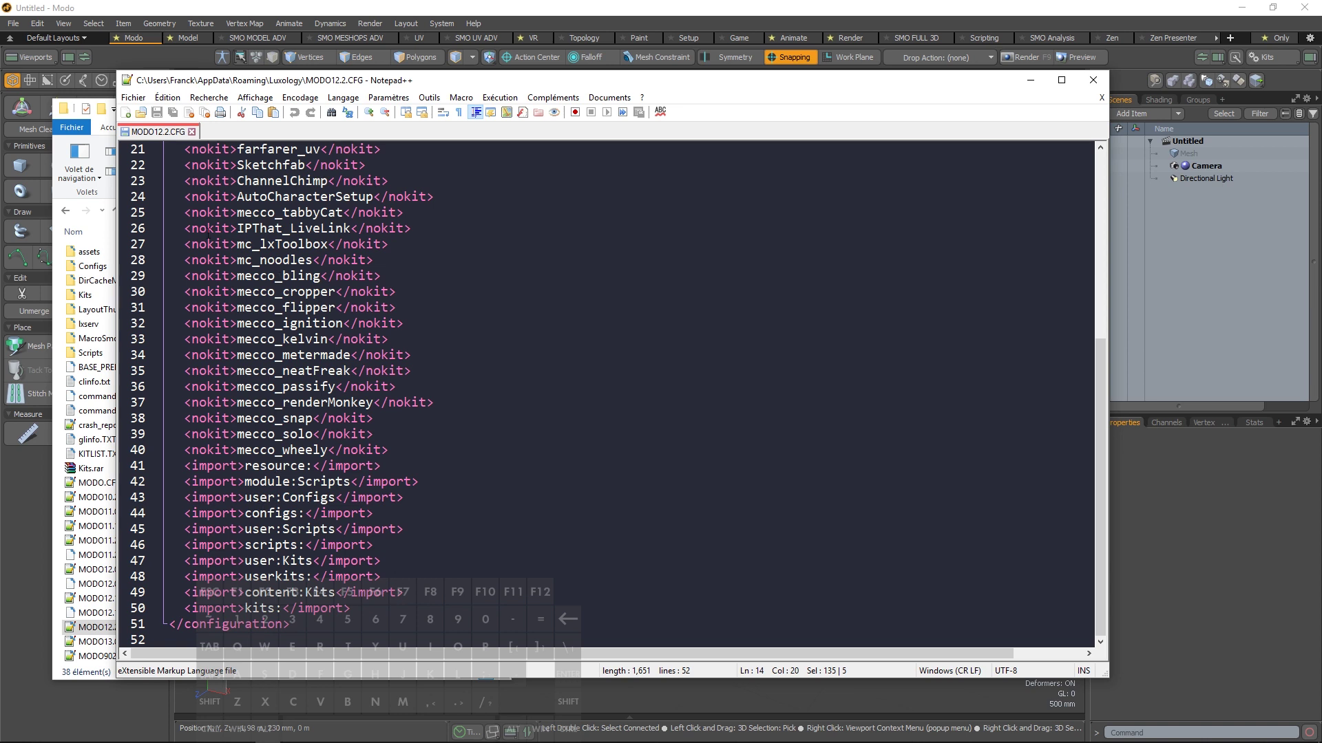
# Step: Try adding two blank lines below the kits: import entry and remove them again
pyautogui.click(365, 608)
pyautogui.press('Return')
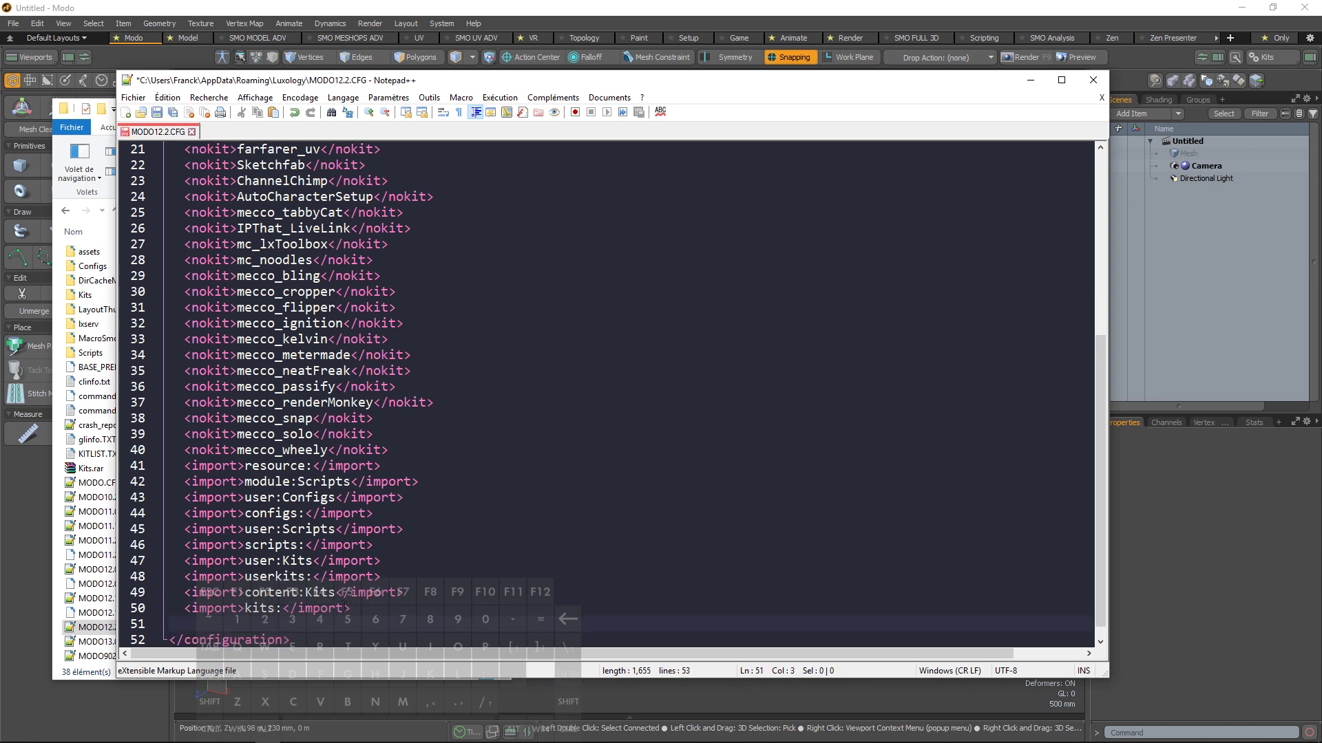
pyautogui.press('Return')
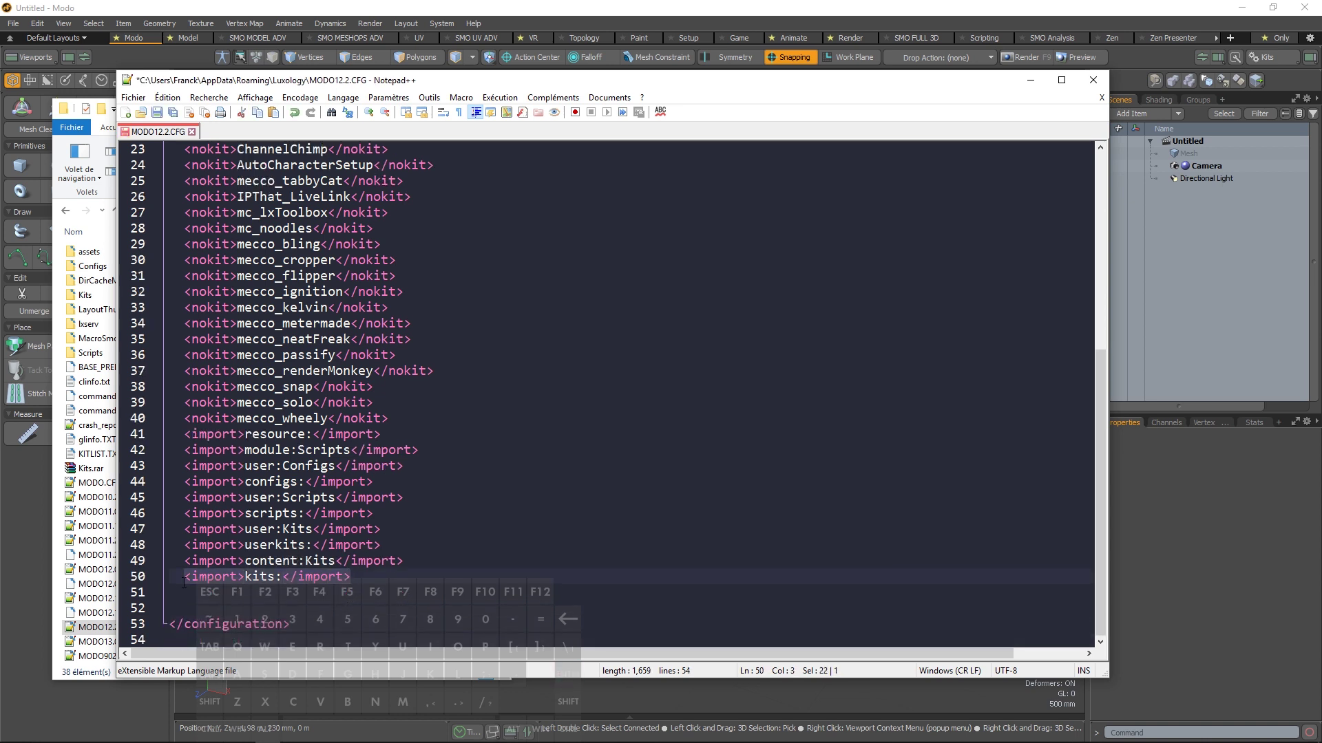
pyautogui.moveTo(292, 624); pyautogui.dragTo(154, 628)
pyautogui.click(309, 609)
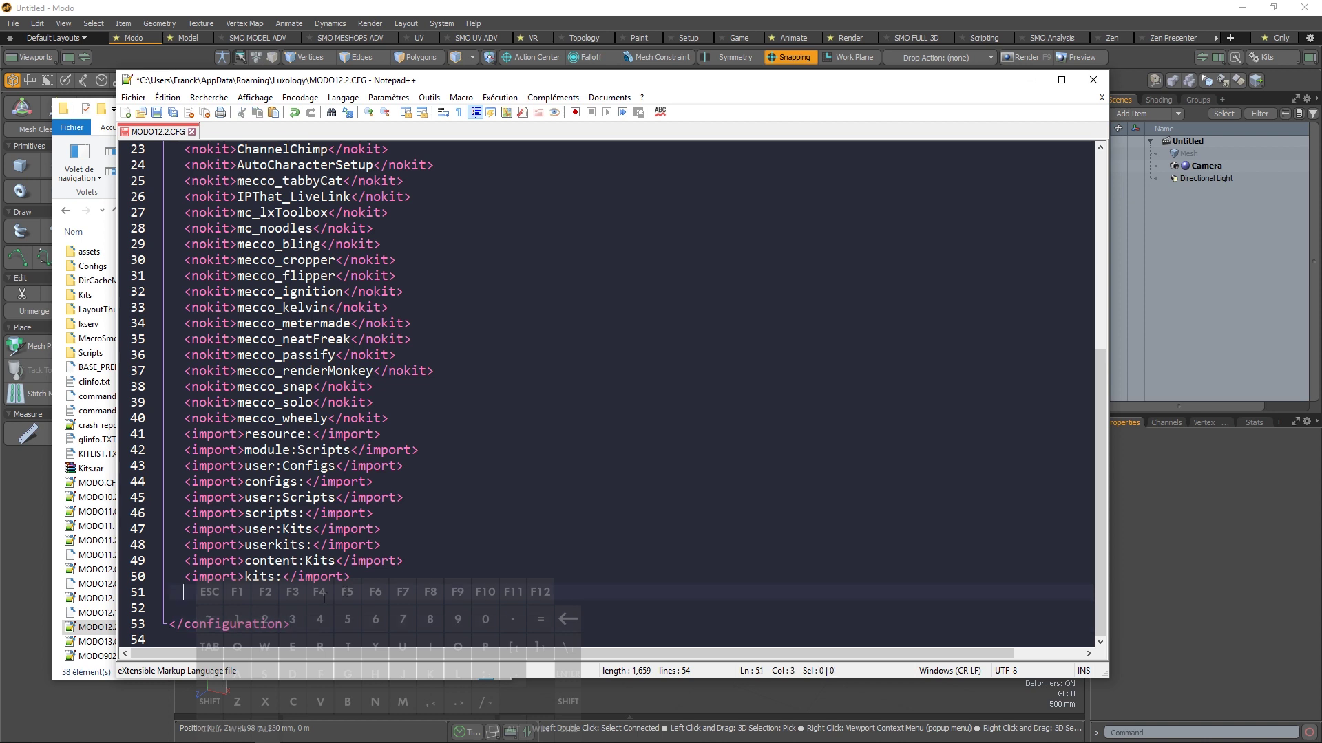
pyautogui.press('BackSpace')
pyautogui.press('BackSpace')
pyautogui.press('BackSpace')
pyautogui.press('BackSpace')
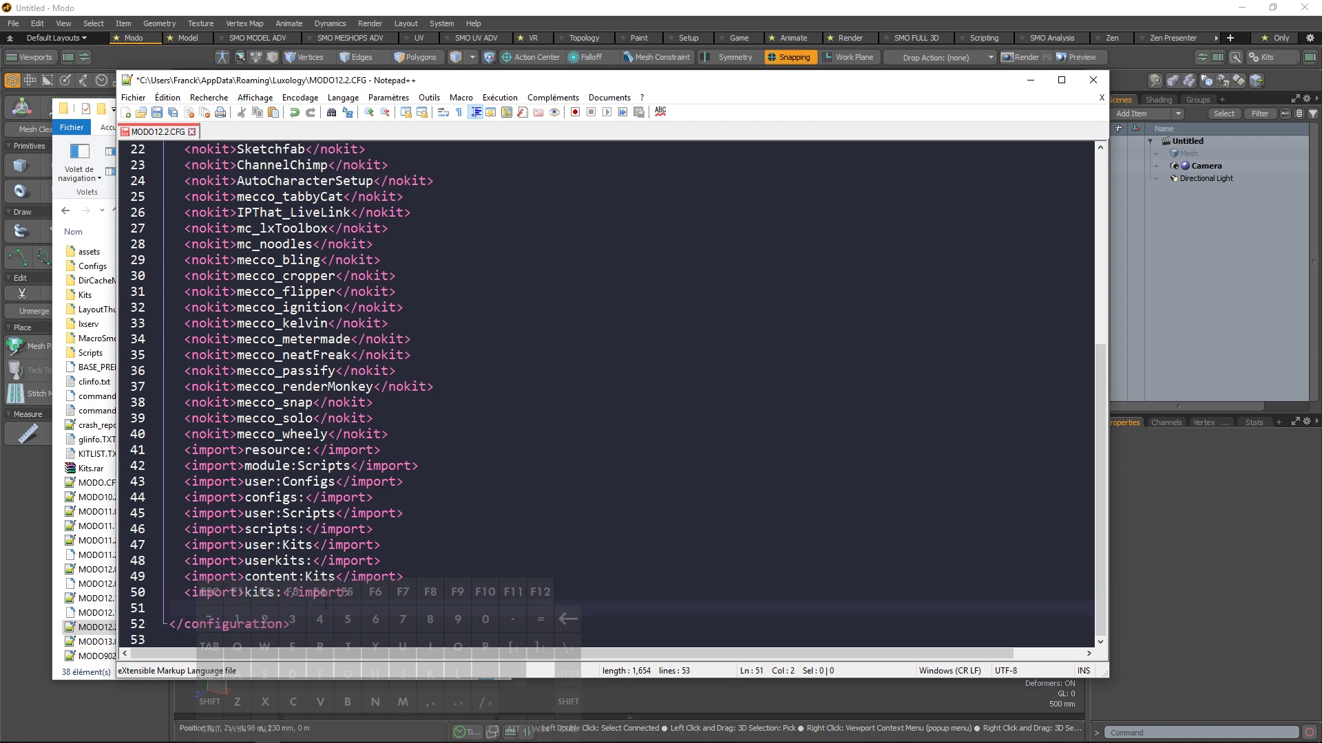
pyautogui.press('BackSpace')
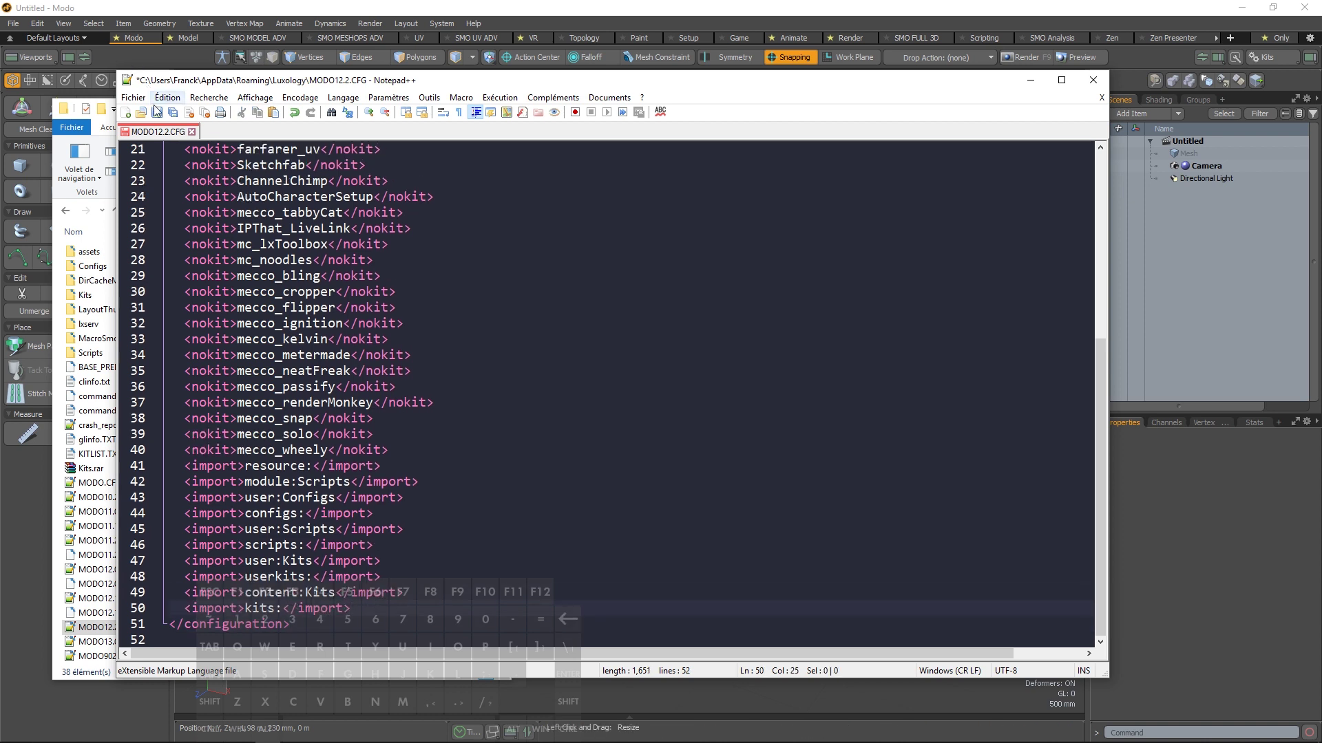
# Step: Close MODO12.2.CFG without saving and close the Luxology folder window
pyautogui.click(1092, 80)
pyautogui.click(693, 427)
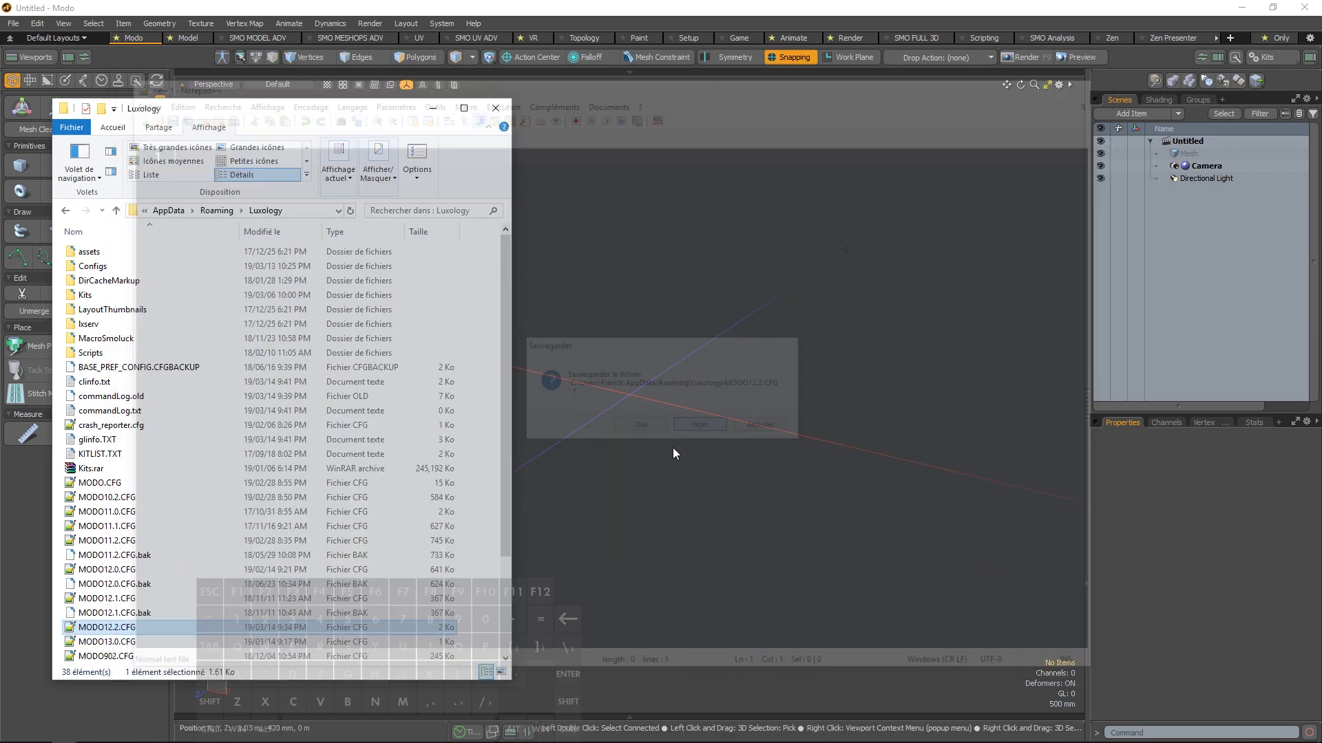
pyautogui.click(498, 108)
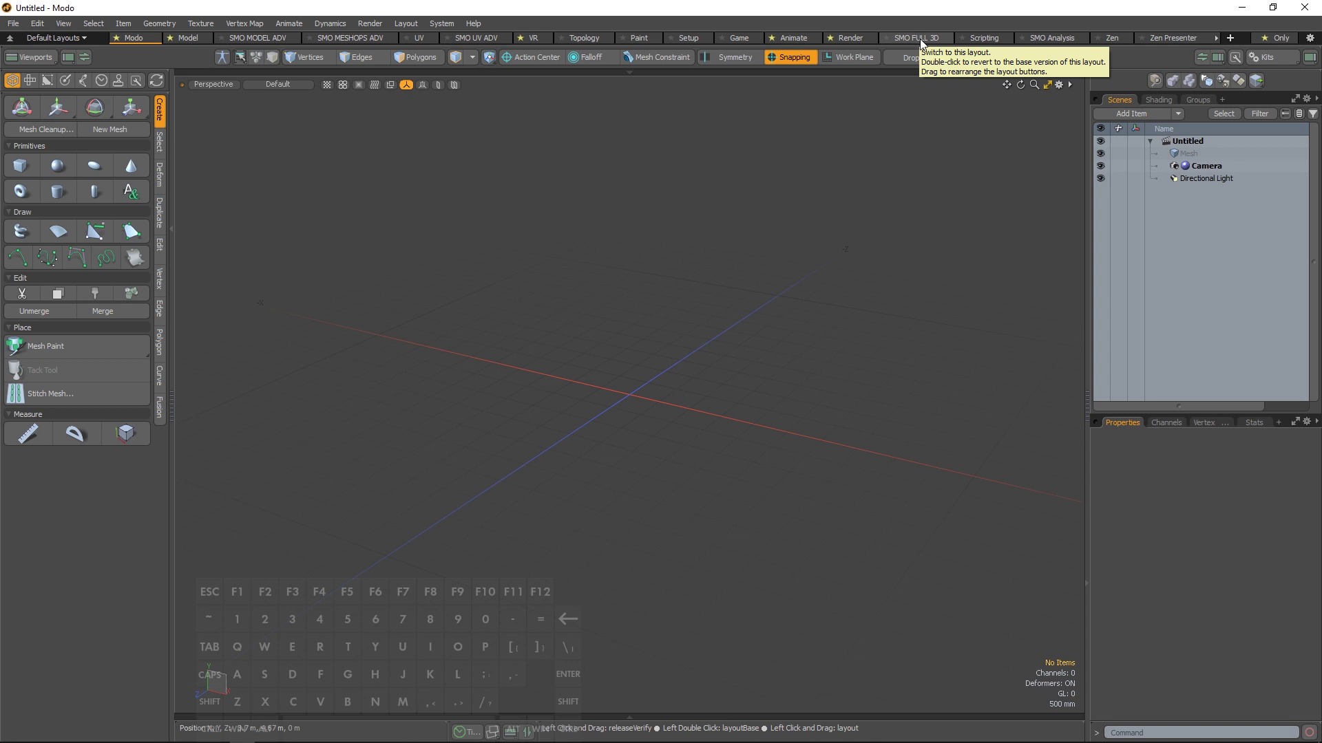
# Step: Switch the Modo workspace to the Model layout
pyautogui.click(1054, 38)
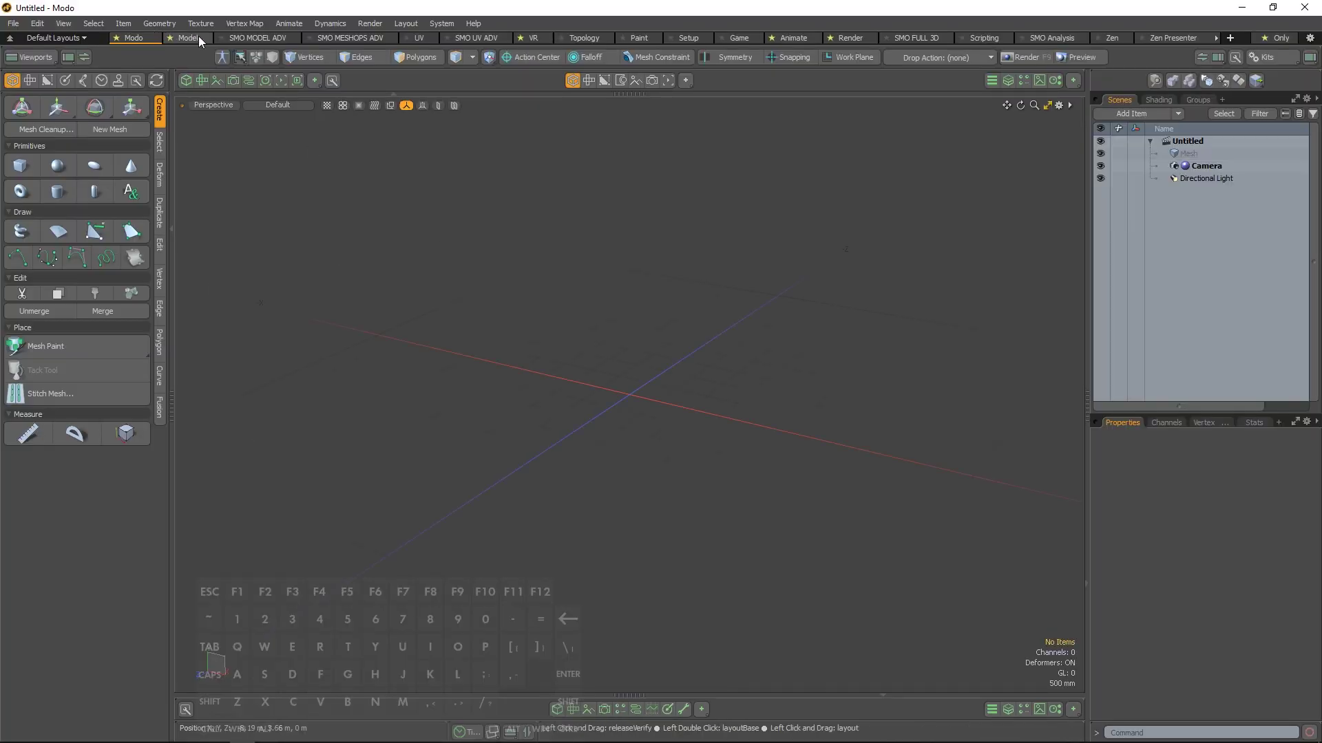
pyautogui.click(193, 37)
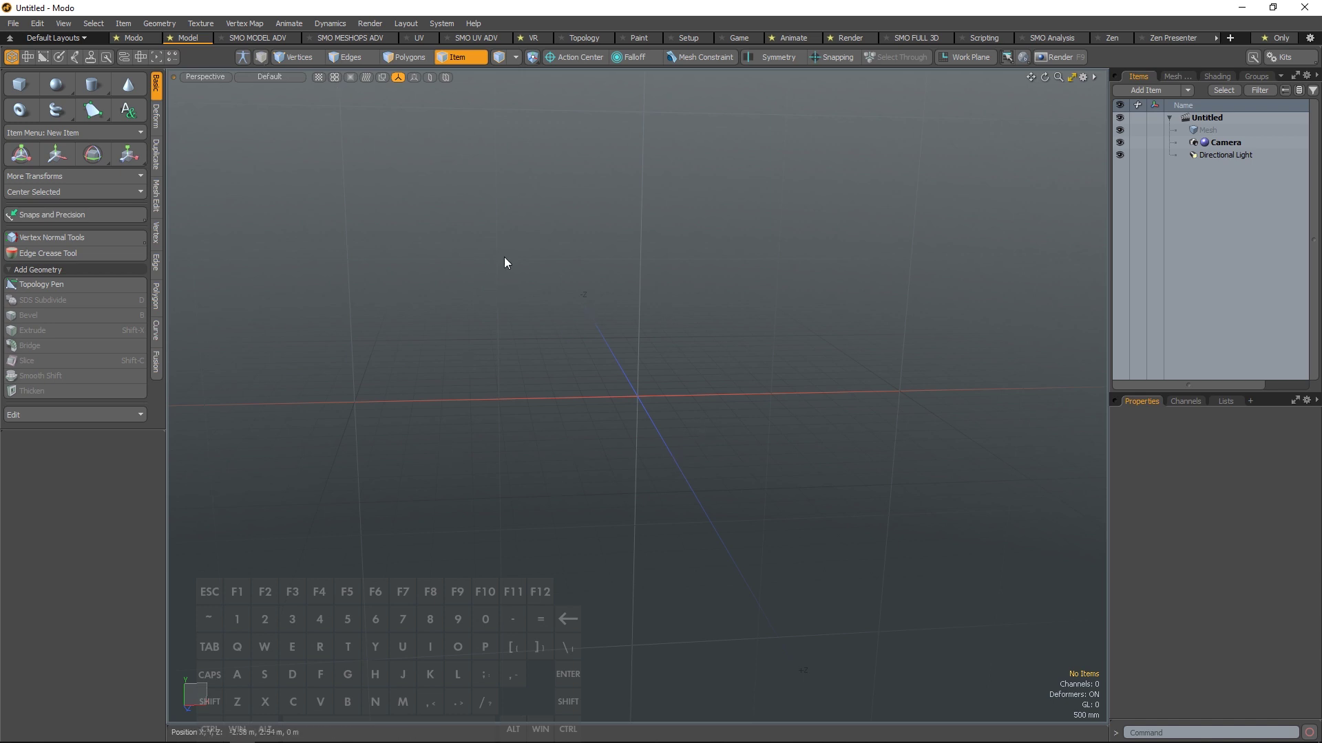
pyautogui.keyDown('alt'); pyautogui.moveTo(569, 348); pyautogui.dragTo(676, 333); pyautogui.keyUp('alt')
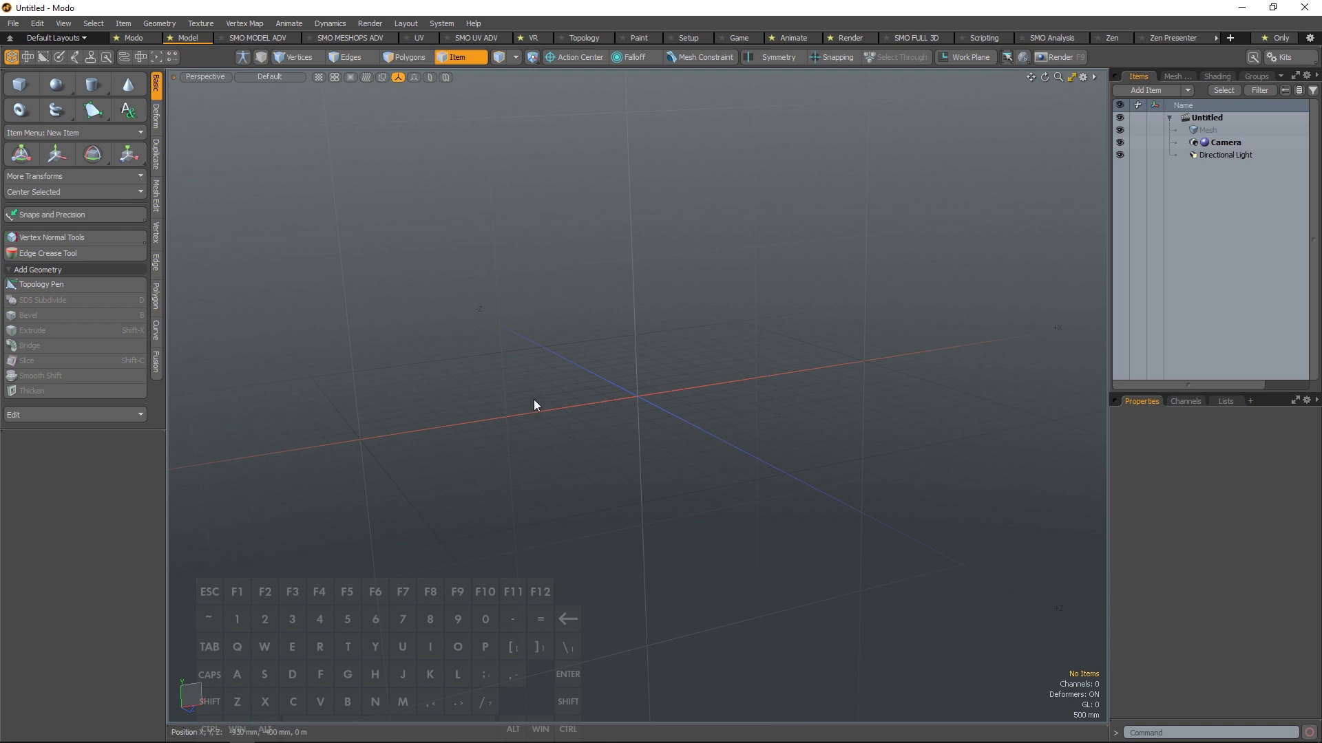
# Step: Create a default unit cylinder at the scene origin
pyautogui.press('ctrl')
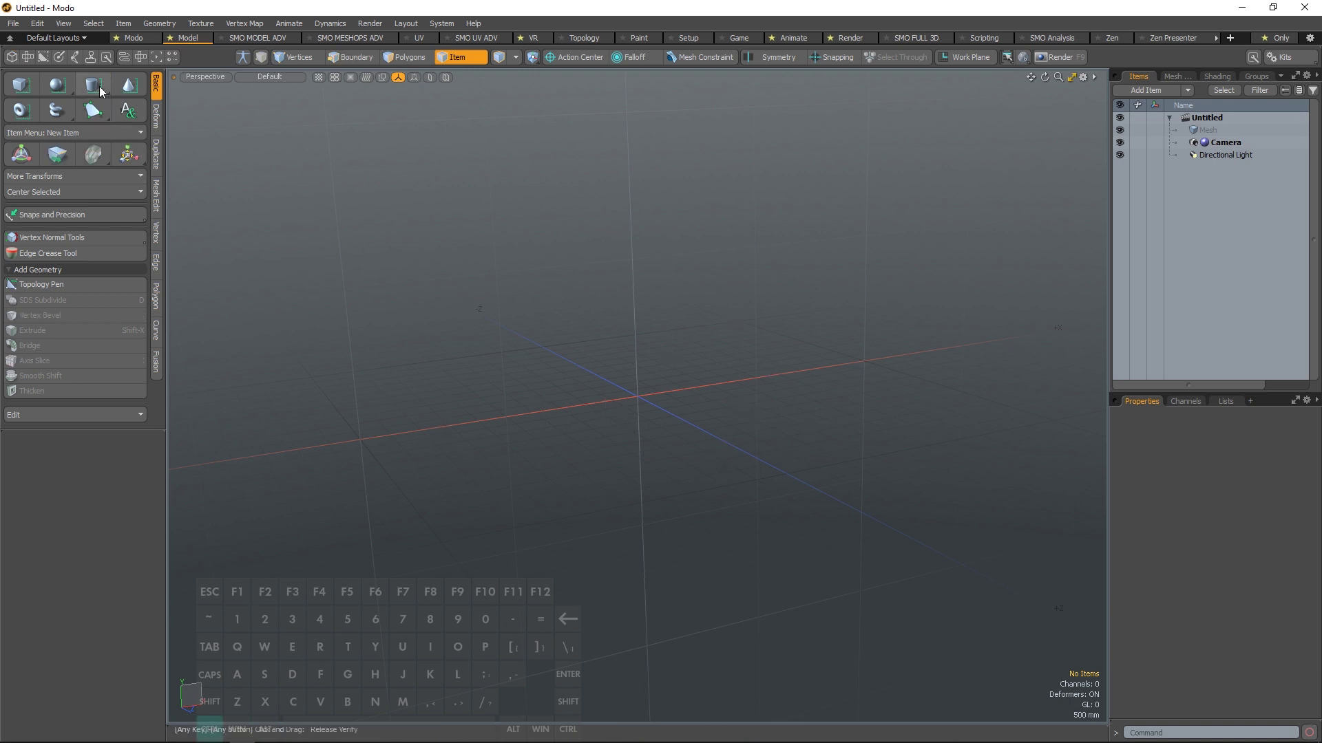
pyautogui.keyDown('ctrl'); pyautogui.click(99, 87); pyautogui.keyUp('ctrl')
pyautogui.keyDown('alt'); pyautogui.moveTo(711, 407); pyautogui.dragTo(535, 337); pyautogui.keyUp('alt')
pyautogui.scroll(4, 725, 401)
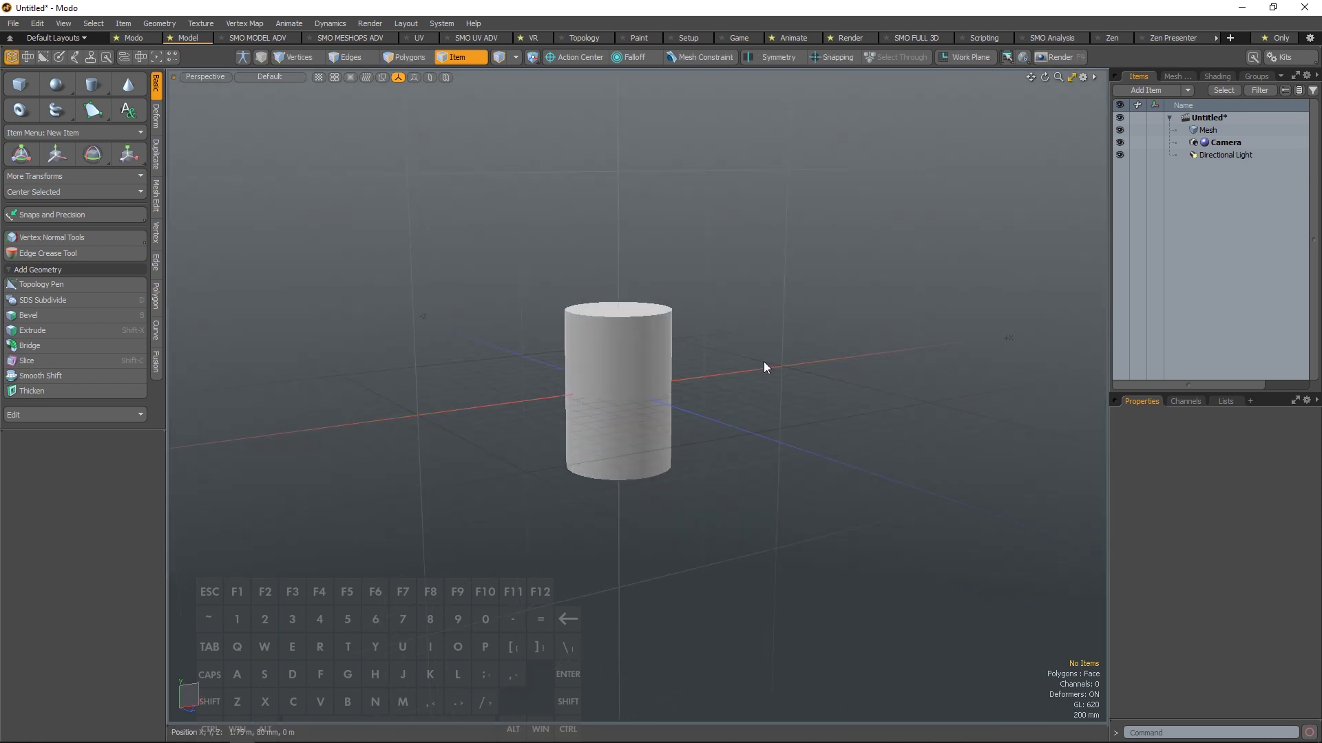
# Step: Give the perspective viewport a flat dark gray background and look through the available viewport color schemes
pyautogui.hotkey('ctrl', 'alt', '3')
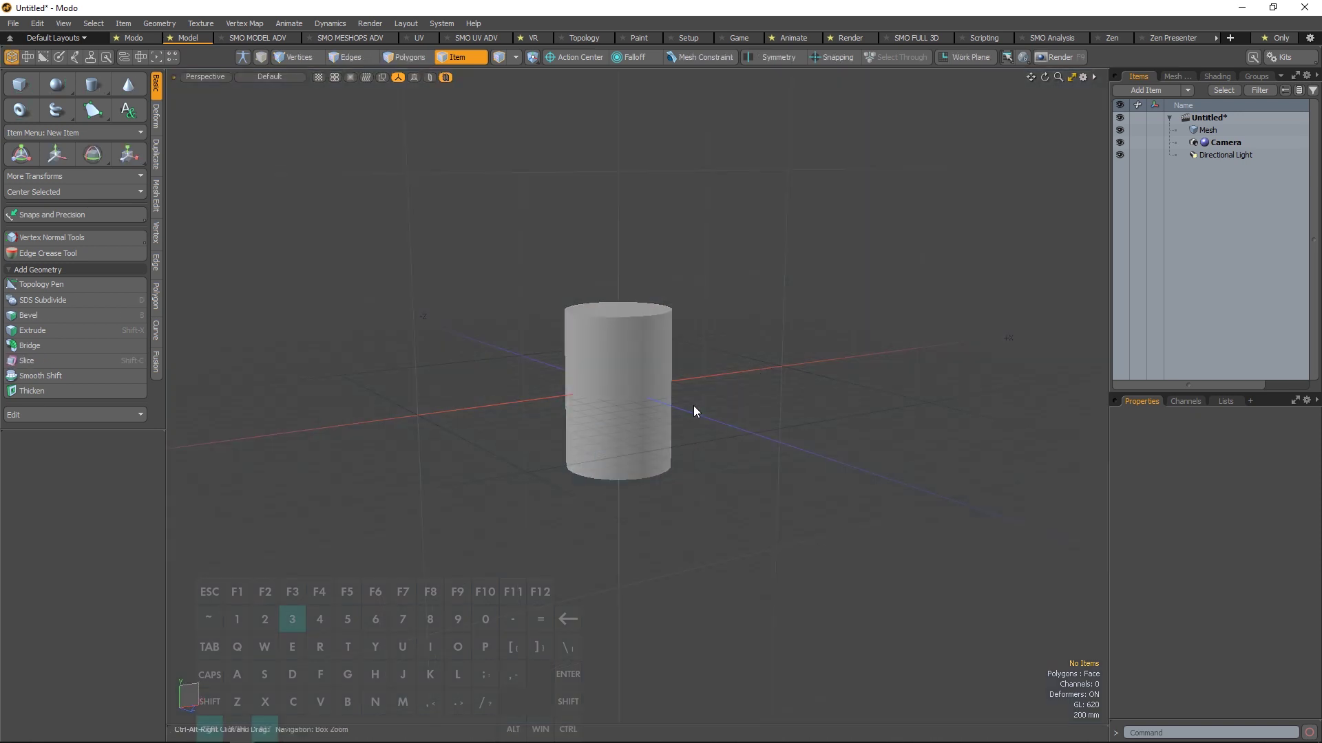
pyautogui.keyDown('alt'); pyautogui.moveTo(726, 518); pyautogui.dragTo(446, 351); pyautogui.keyUp('alt')
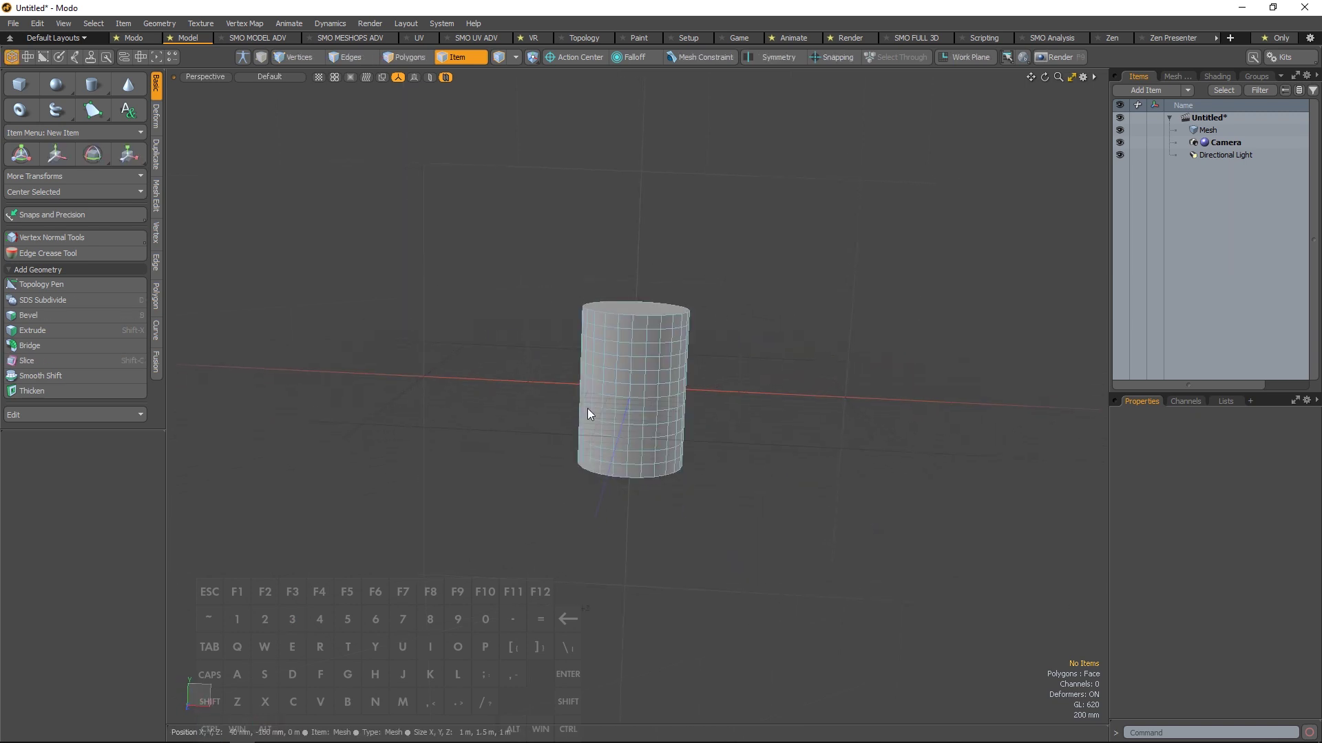
pyautogui.click(62, 26)
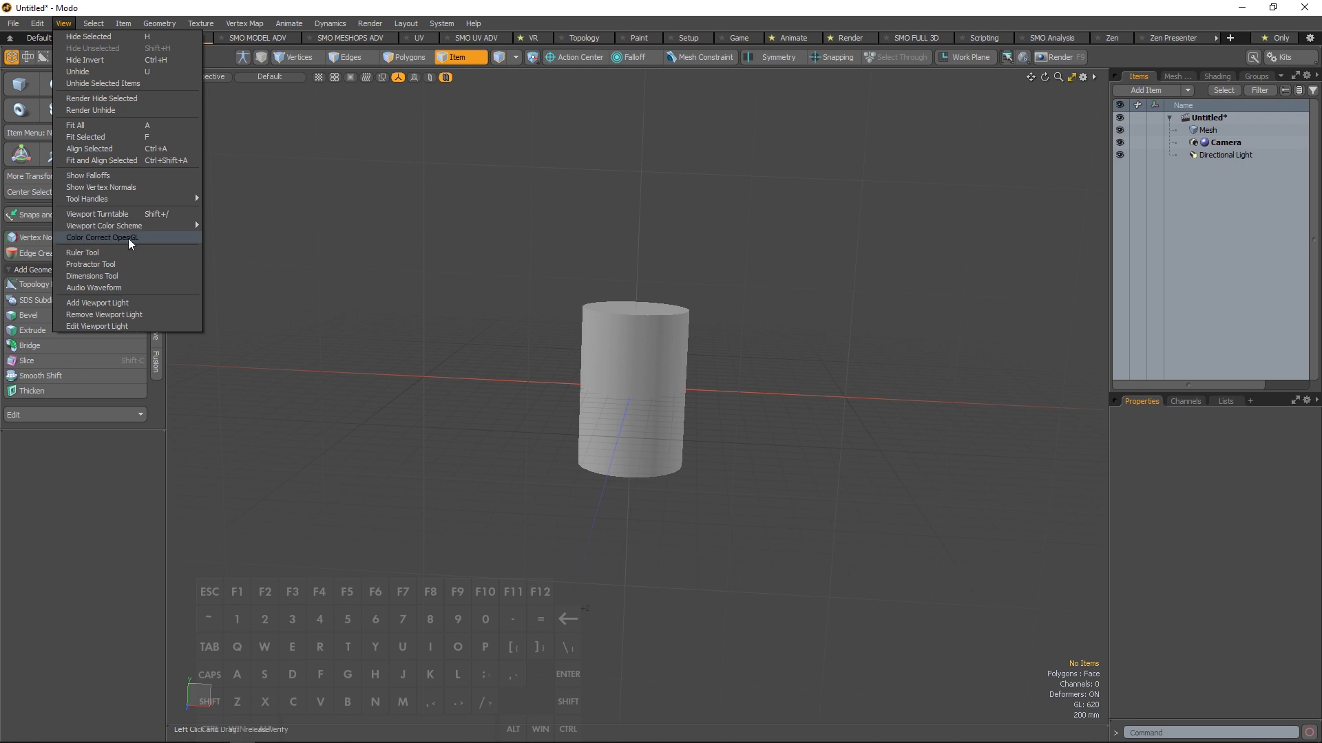
pyautogui.moveTo(150, 226)
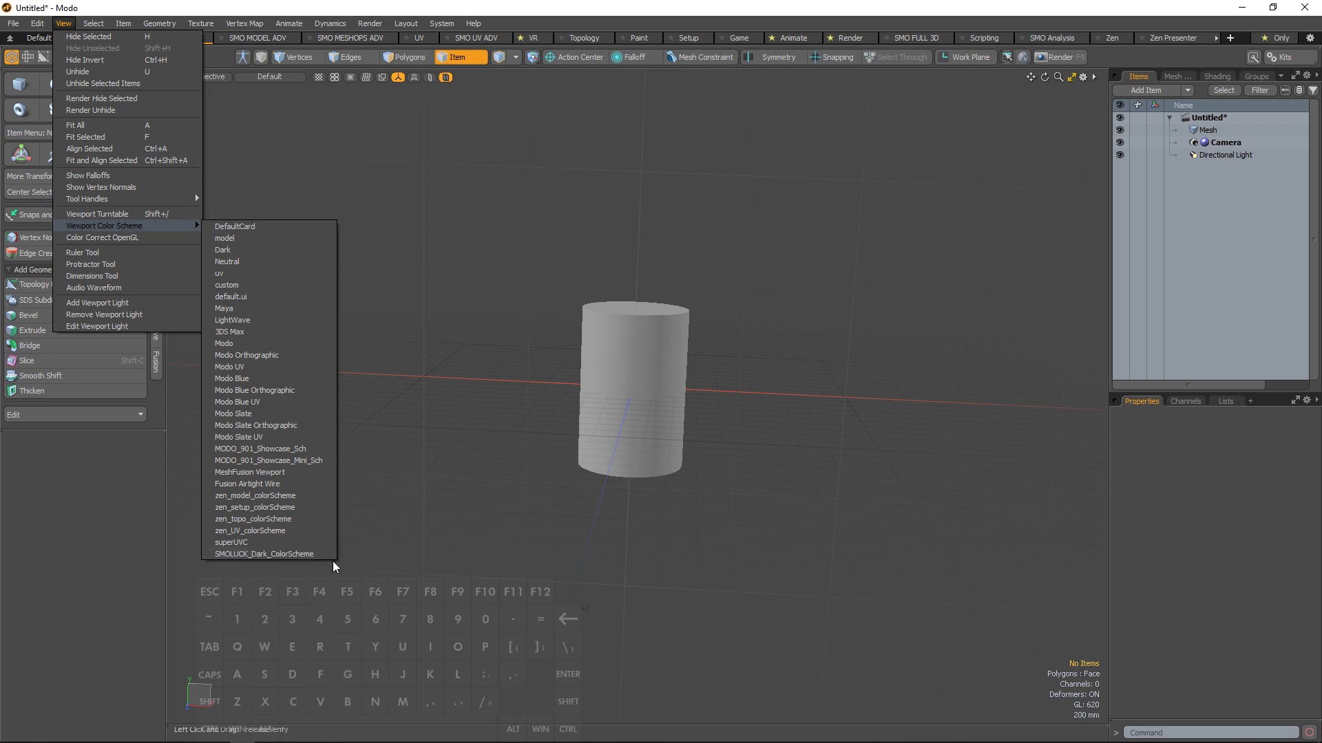
pyautogui.click(472, 502)
pyautogui.moveTo(557, 296)
pyautogui.keyDown('alt'); pyautogui.mouseDown()
pyautogui.moveTo(451, 304)
pyautogui.moveTo(552, 317)
pyautogui.mouseUp(); pyautogui.keyUp('alt')
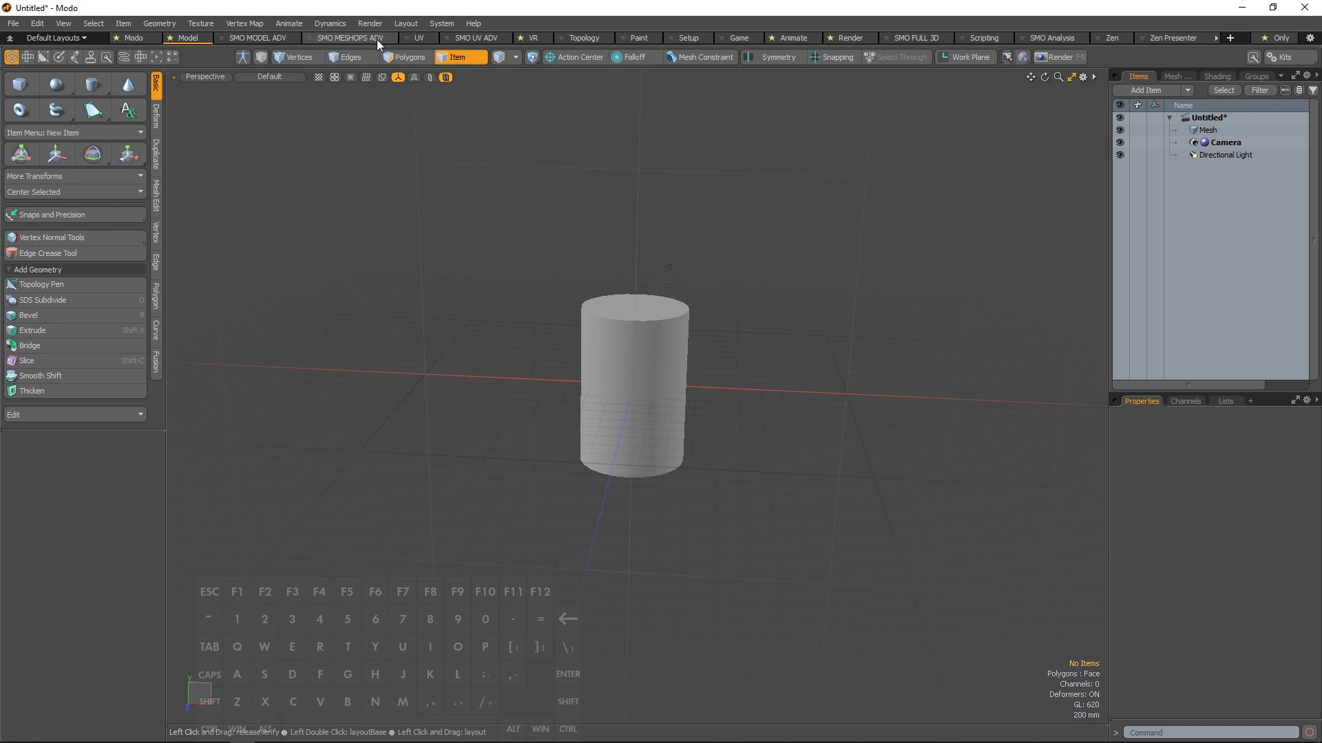
pyautogui.keyDown('alt'); pyautogui.moveTo(523, 386); pyautogui.dragTo(493, 407); pyautogui.keyUp('alt')
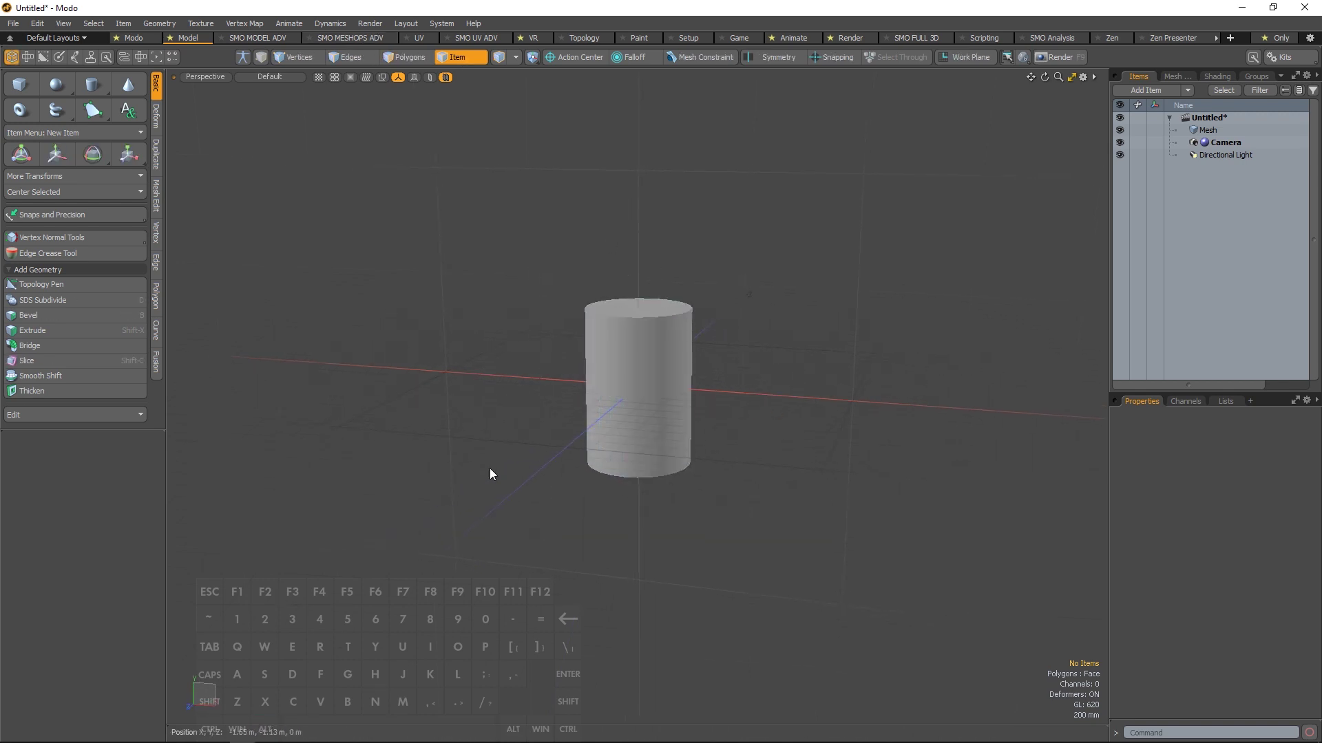
pyautogui.press('ctrl')
pyautogui.hotkey('ctrl', 'alt', '3')
pyautogui.hotkey('ctrl', 'alt', '3')
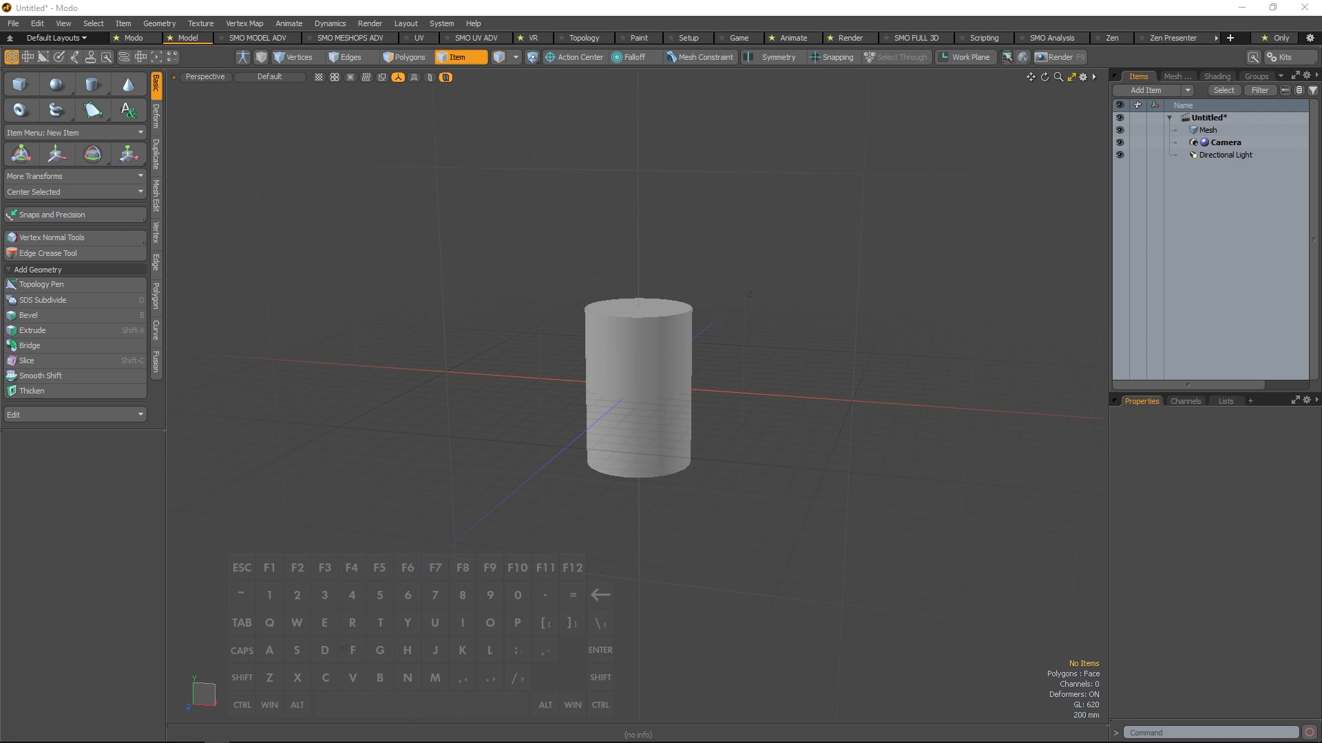
pyautogui.hotkey('ctrl', 'alt', '3')
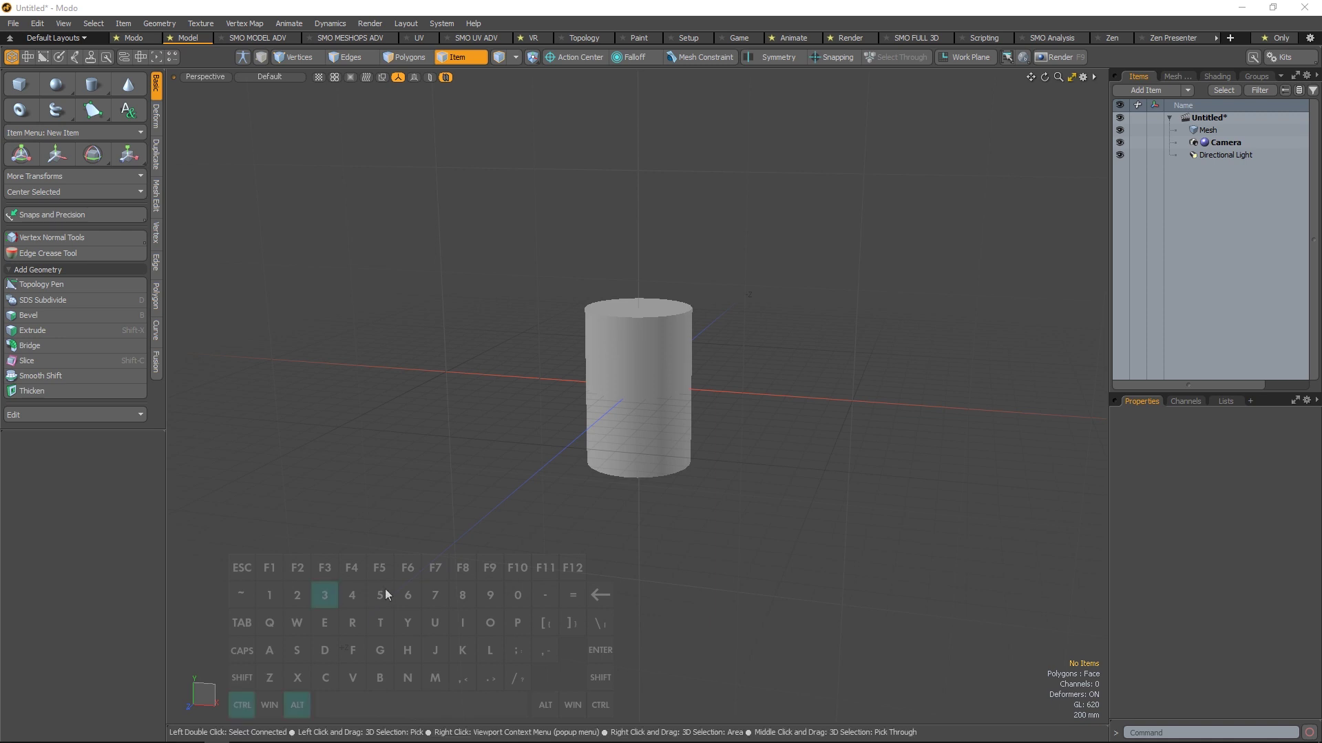
# Step: Apply the SMOLUCK dark color scheme to the Model viewport and load the SMO MODEL Advanced preset into the SMO MODEL ADV layout
pyautogui.hotkey('ctrl', 'alt', '3')
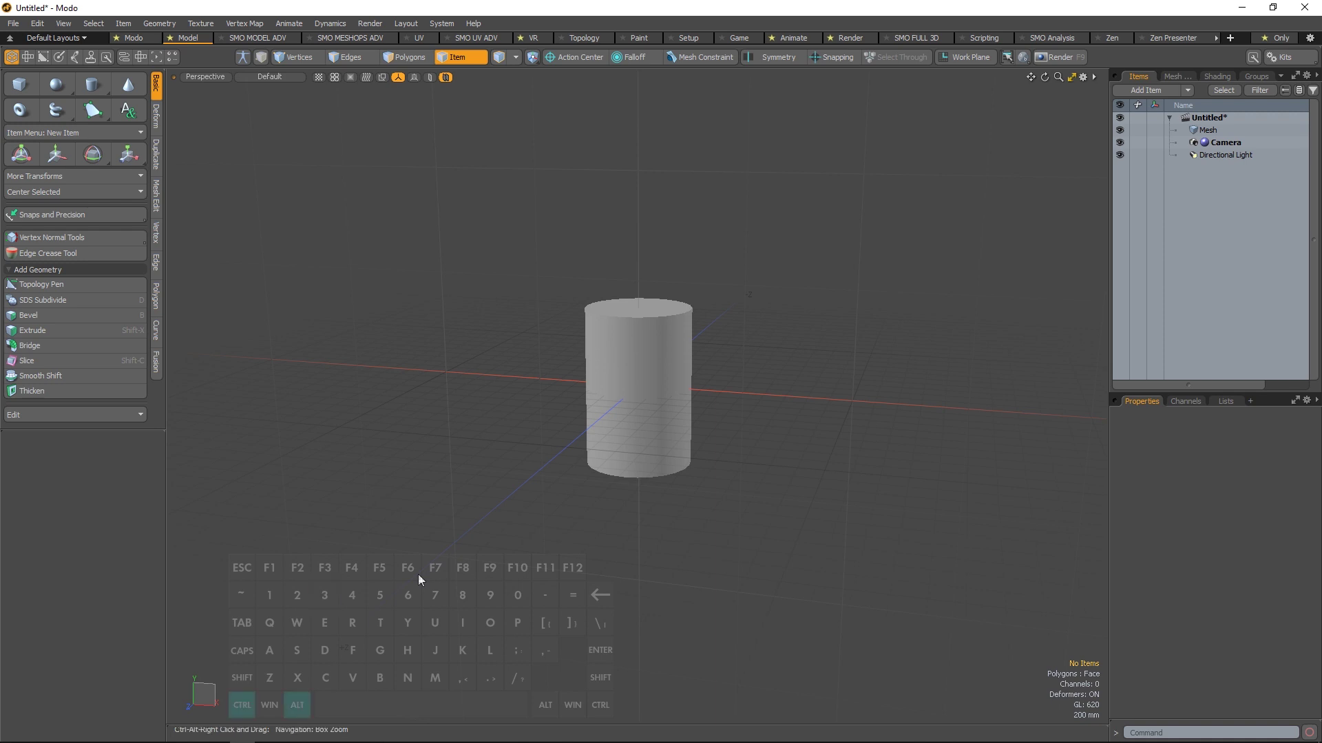
pyautogui.click(296, 42)
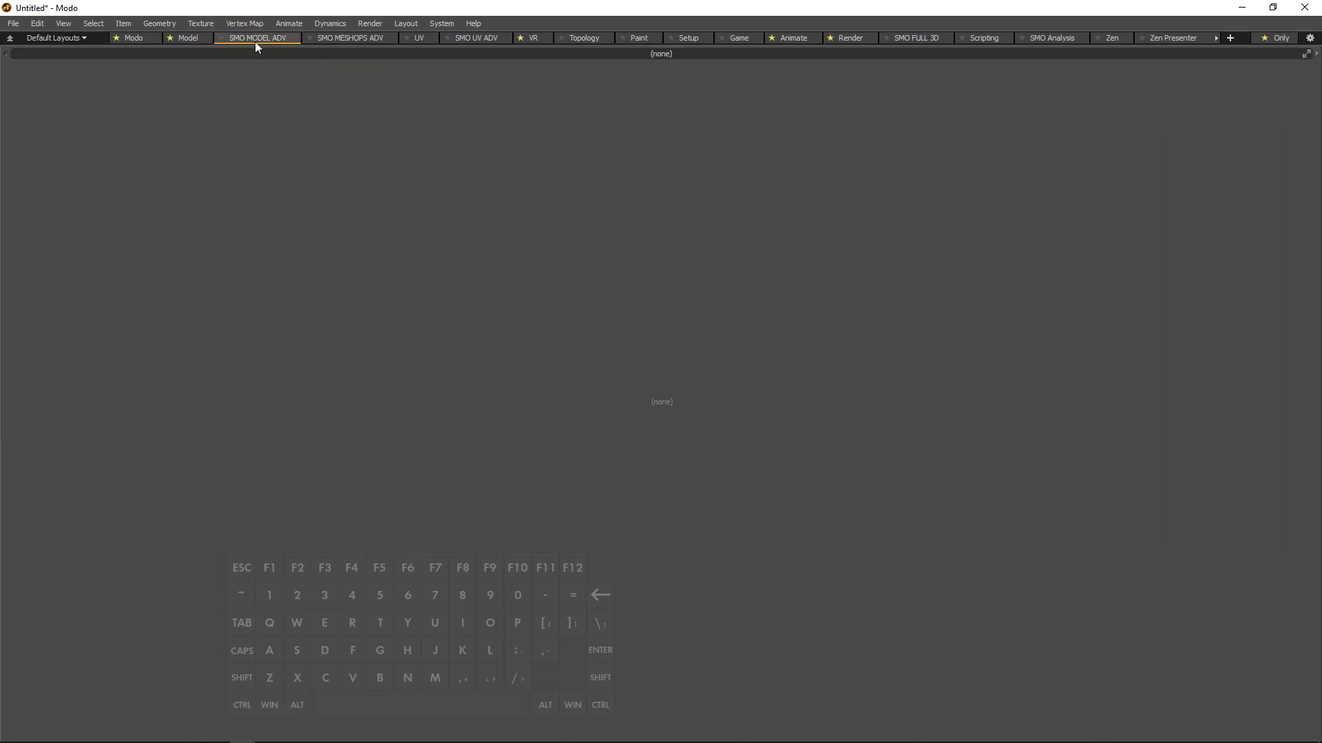
pyautogui.click(1316, 58)
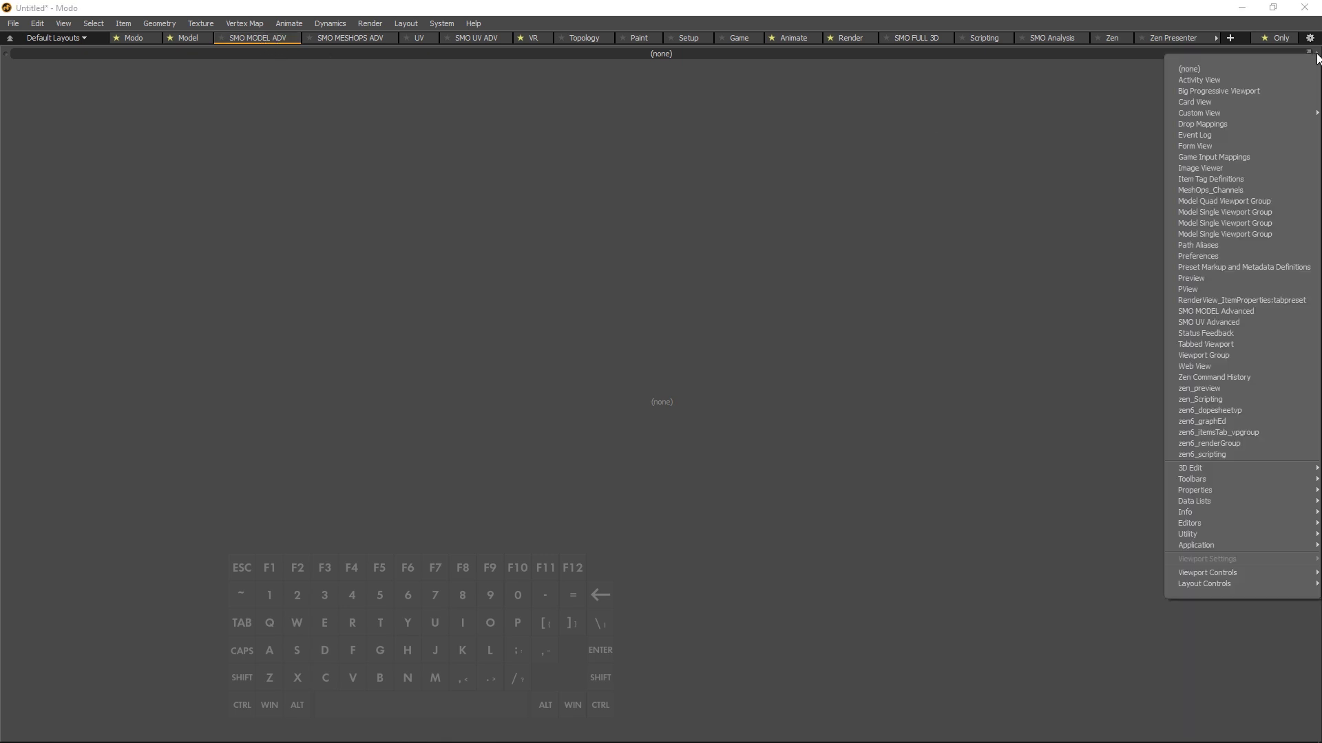
pyautogui.click(1131, 109)
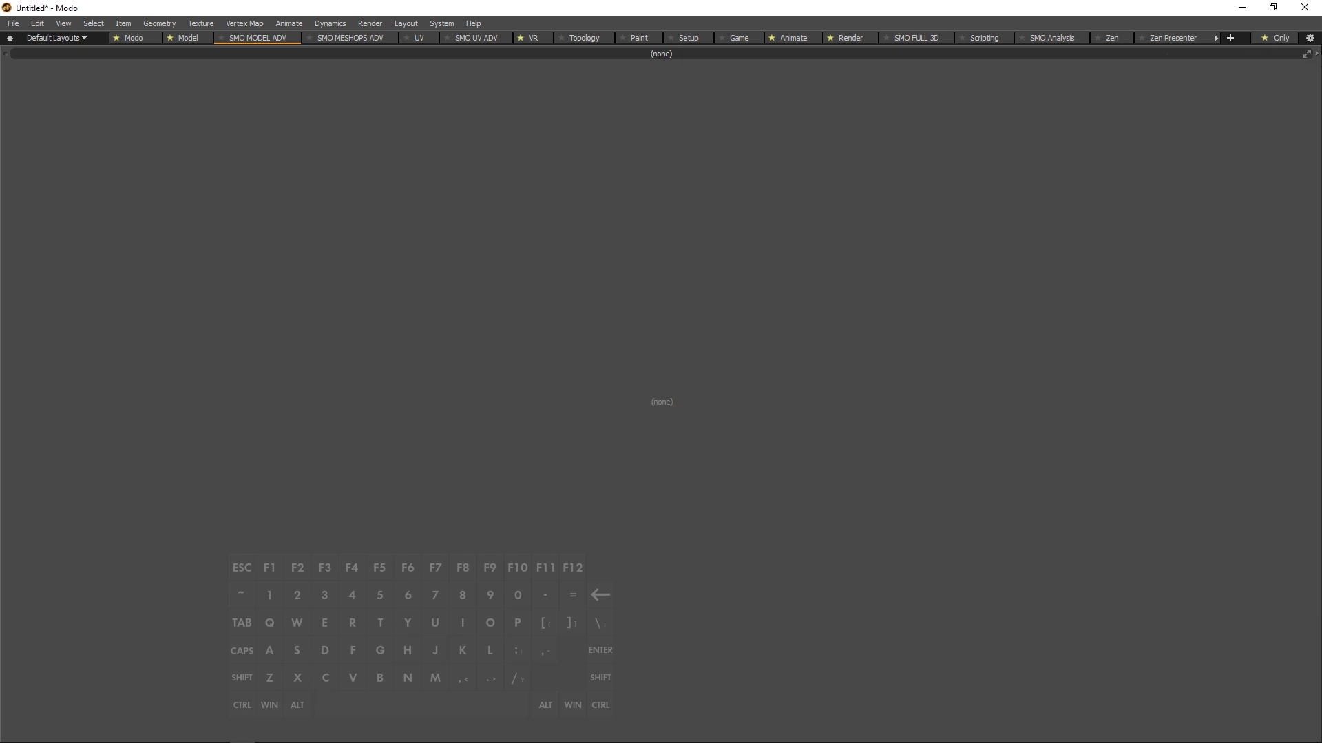
pyautogui.click(1316, 59)
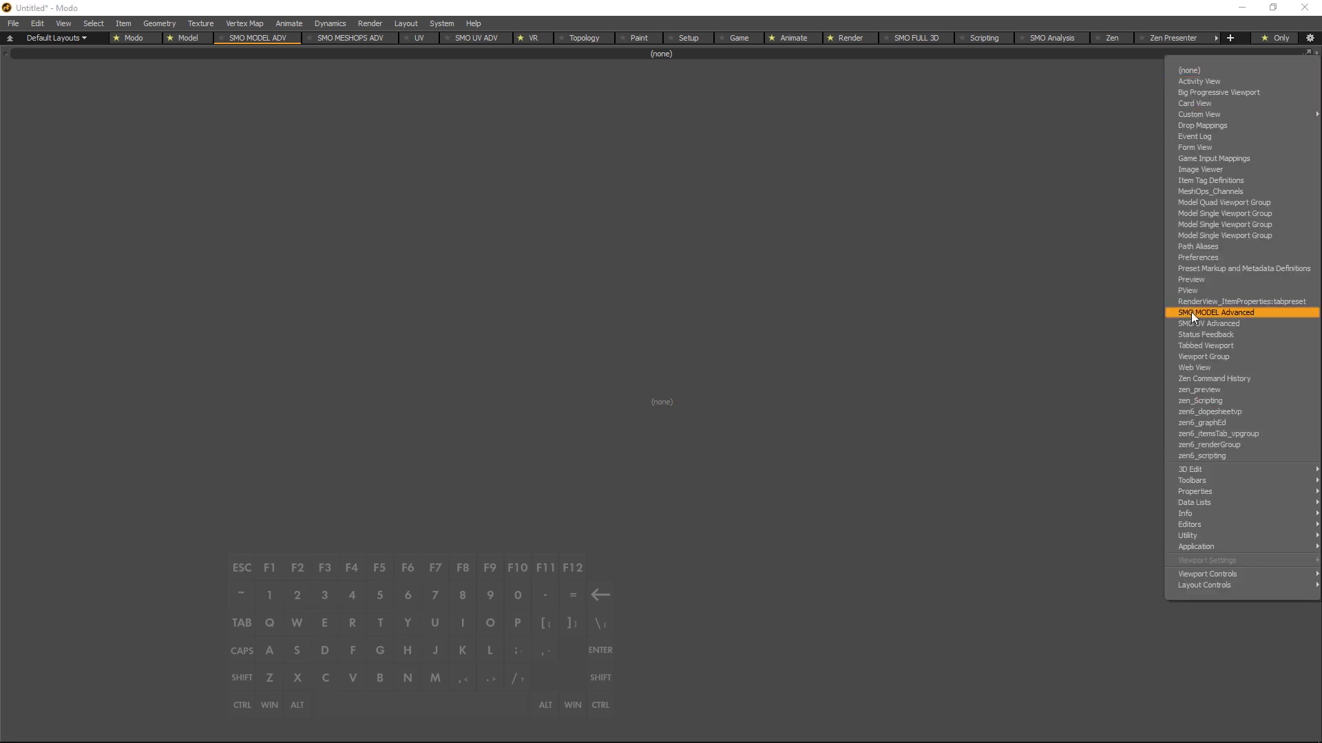
pyautogui.click(1278, 314)
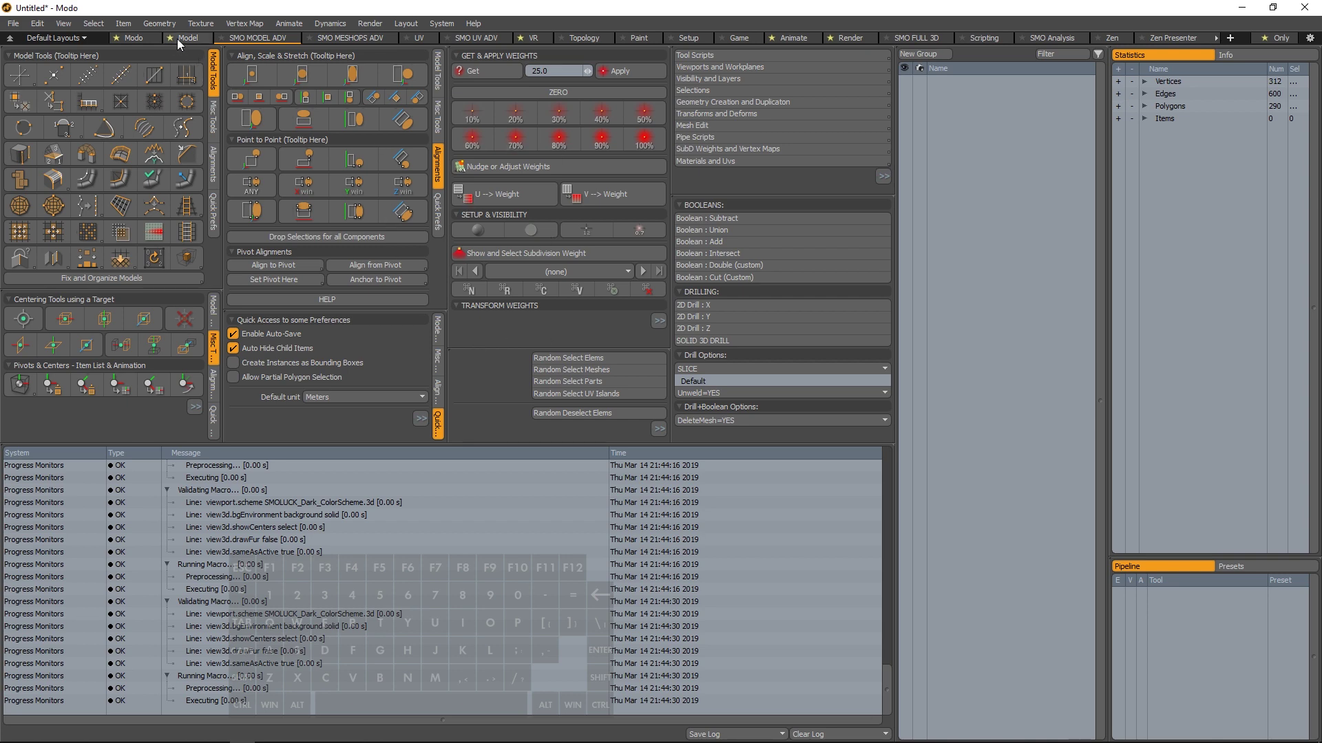
# Step: Expand the Edges, Polygons and Items statistics in the SMO MODEL ADV layout and enlarge the tool area above the event log
pyautogui.click(142, 40)
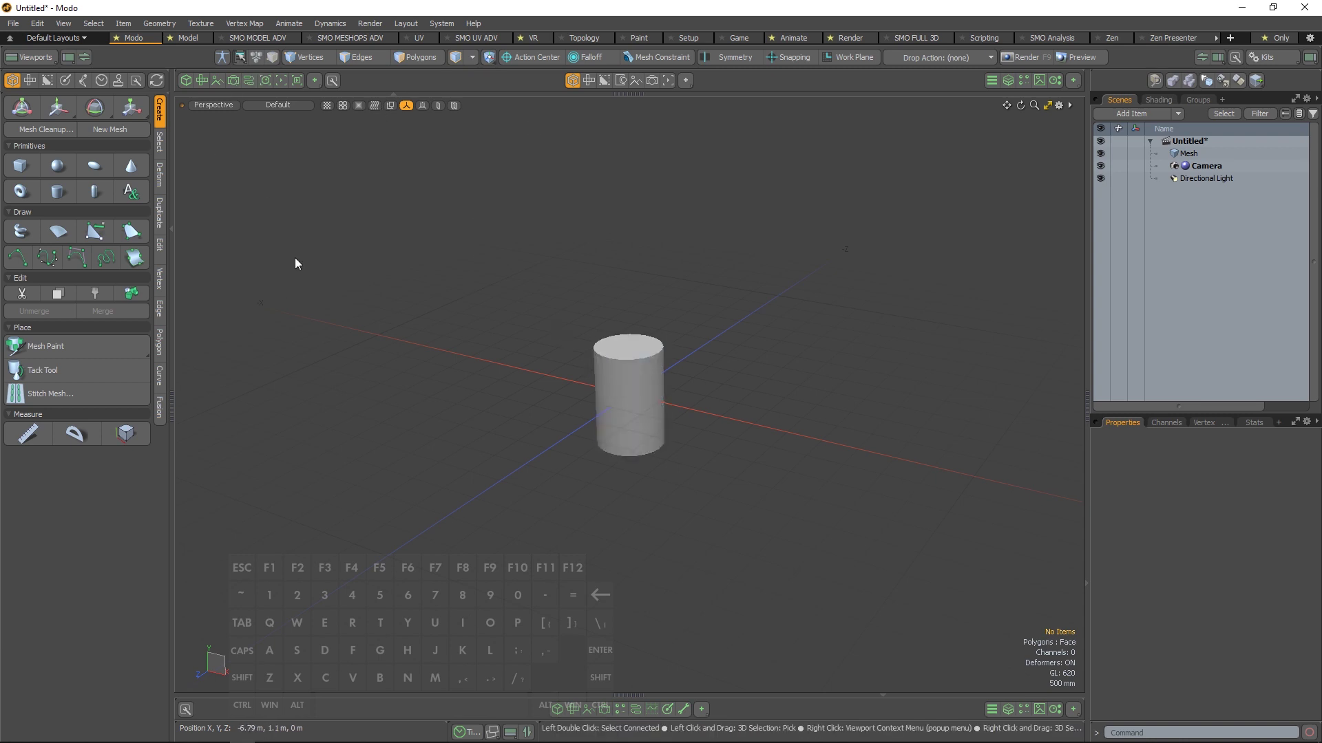
pyautogui.click(271, 36)
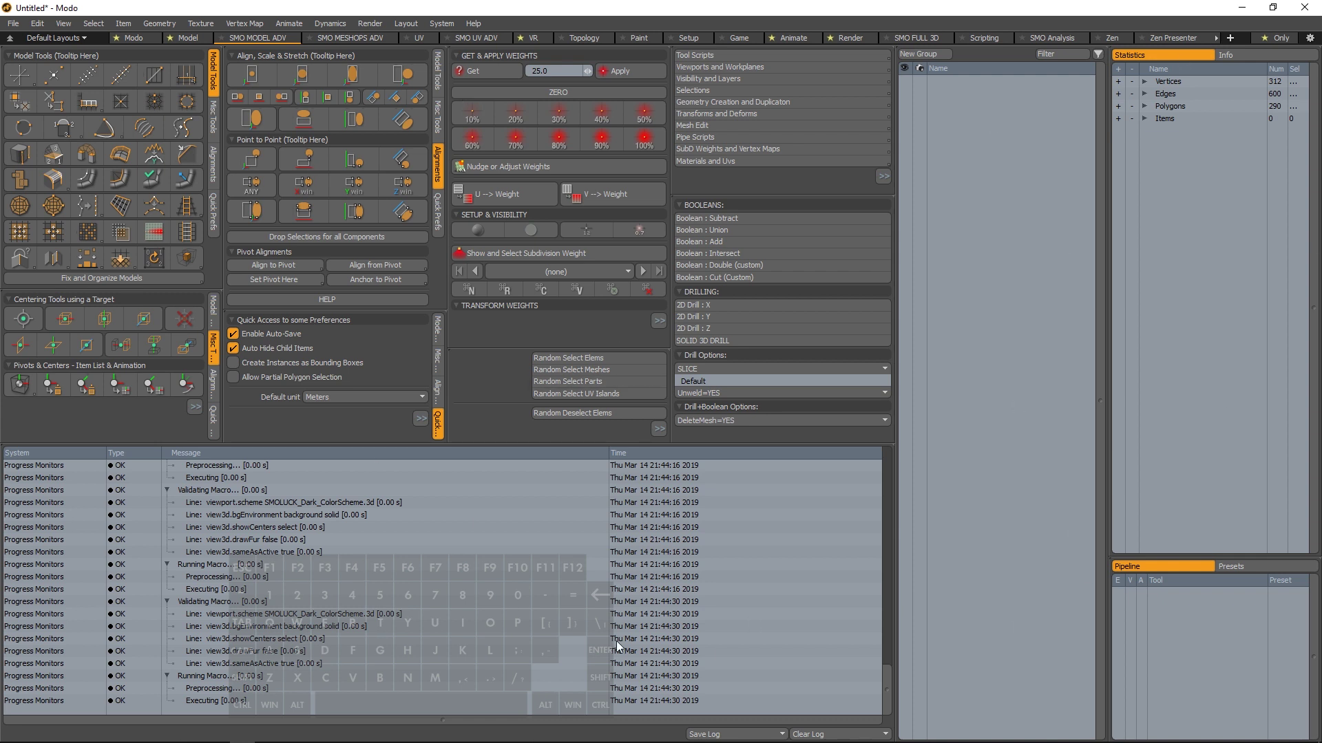
pyautogui.click(1144, 106)
pyautogui.click(1144, 94)
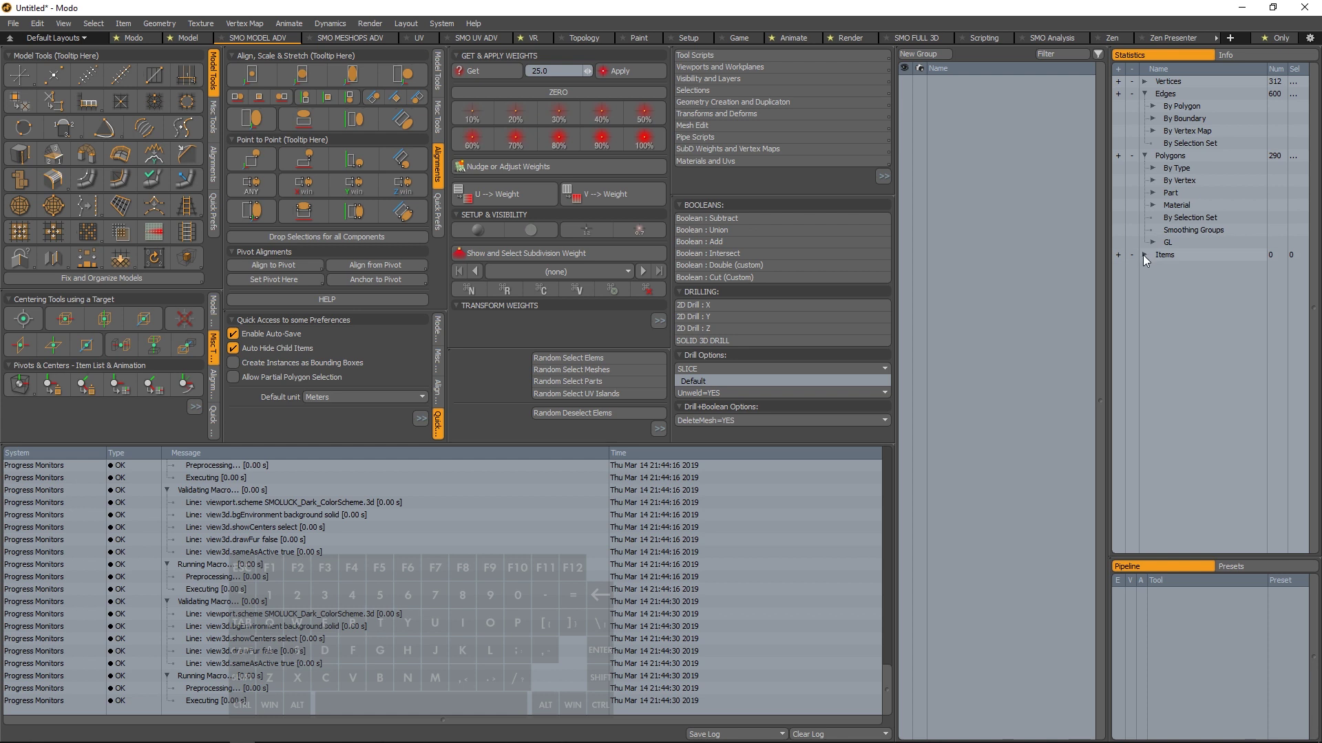
pyautogui.click(1144, 255)
pyautogui.moveTo(614, 446); pyautogui.dragTo(619, 501)
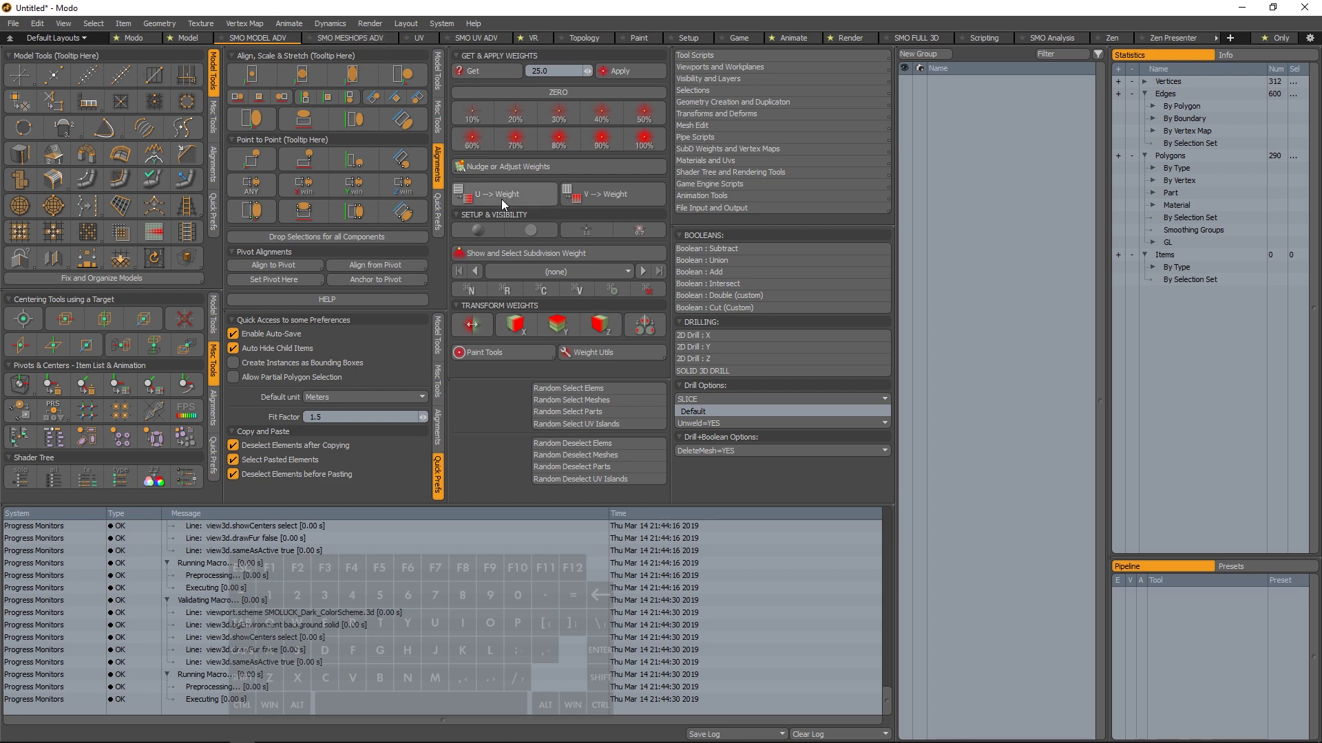
# Step: Examine the SMO MESHOPS ADV layout, including its Channels and Swapper views and the properties of the Mesh item
pyautogui.click(366, 39)
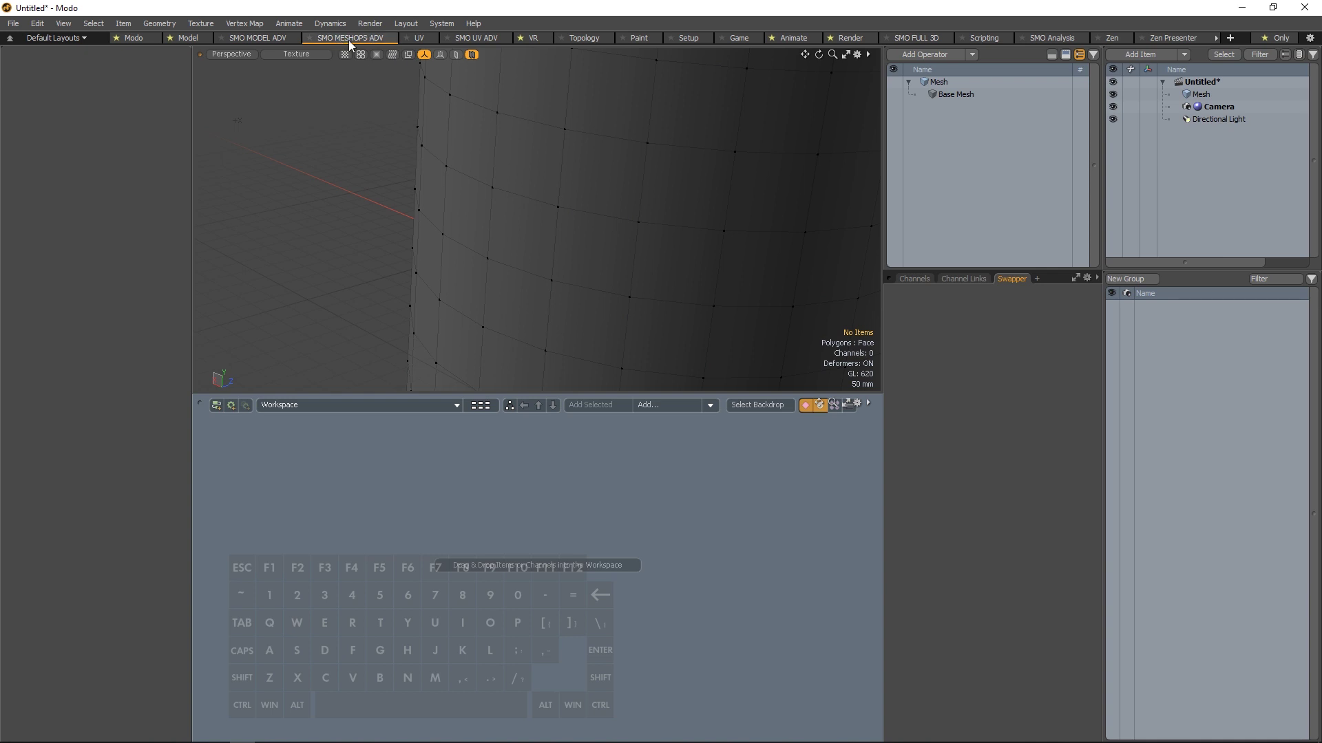
pyautogui.scroll(-5, 567, 248)
pyautogui.keyDown('alt'); pyautogui.moveTo(567, 248); pyautogui.dragTo(513, 215); pyautogui.keyUp('alt')
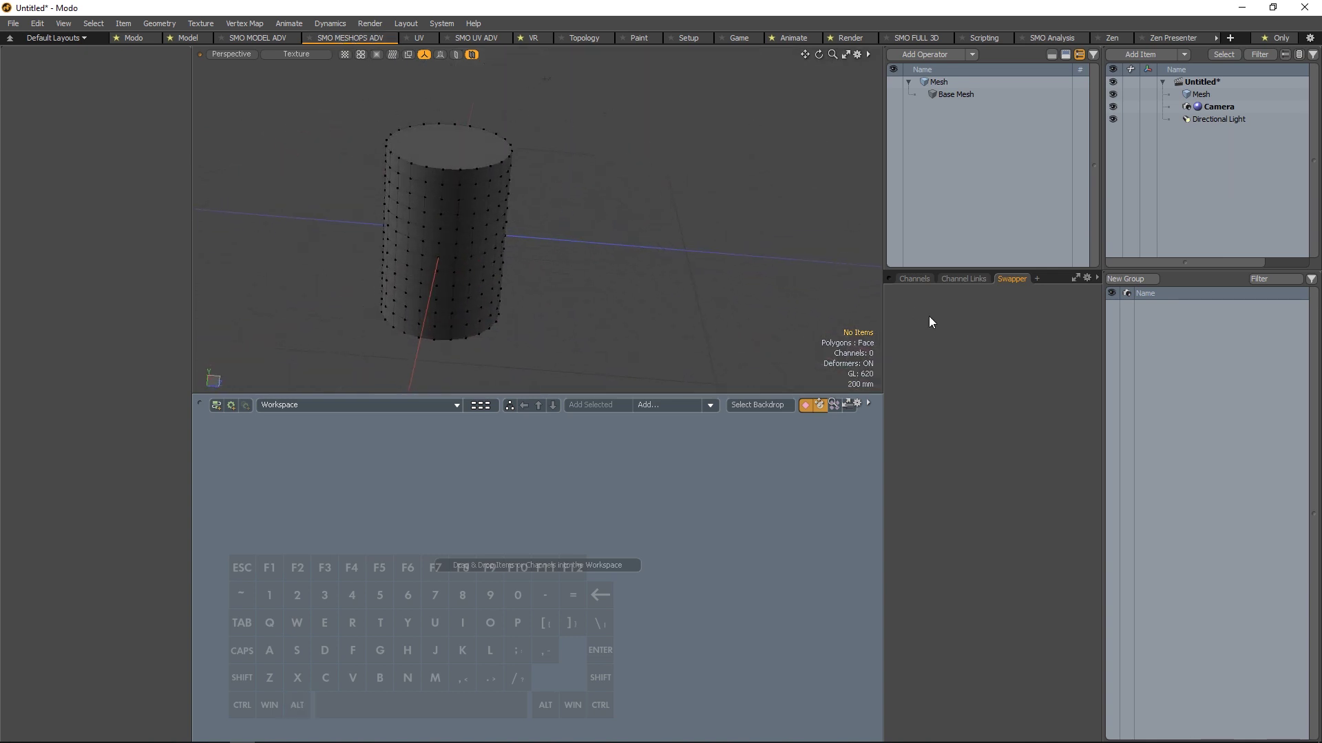
pyautogui.click(963, 280)
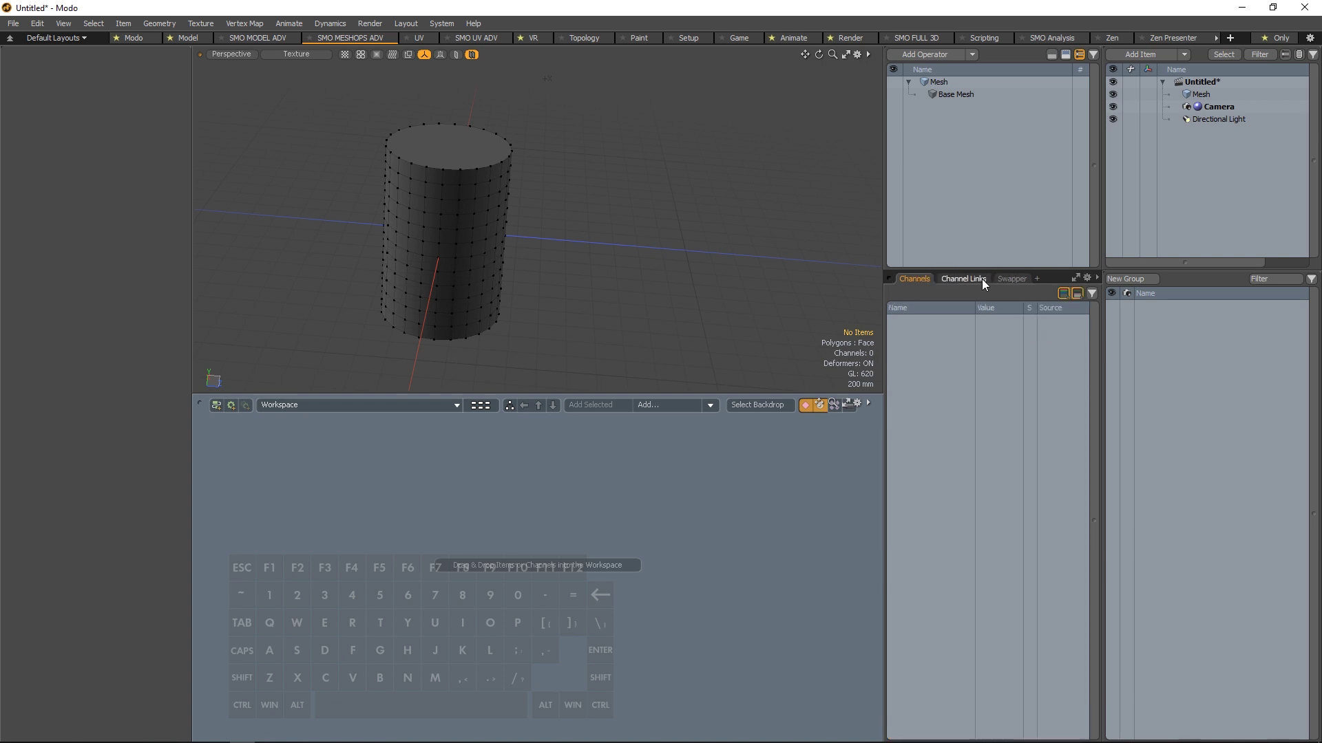
pyautogui.click(1012, 278)
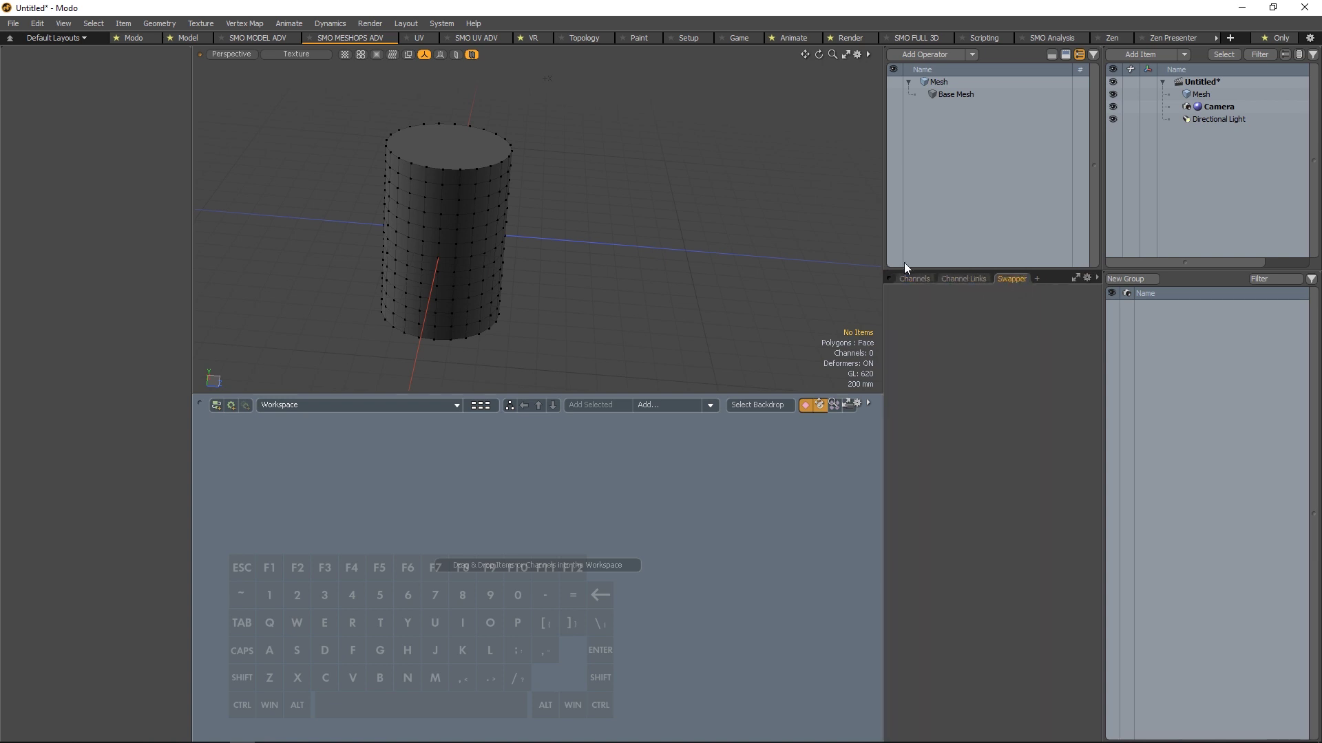
pyautogui.click(955, 87)
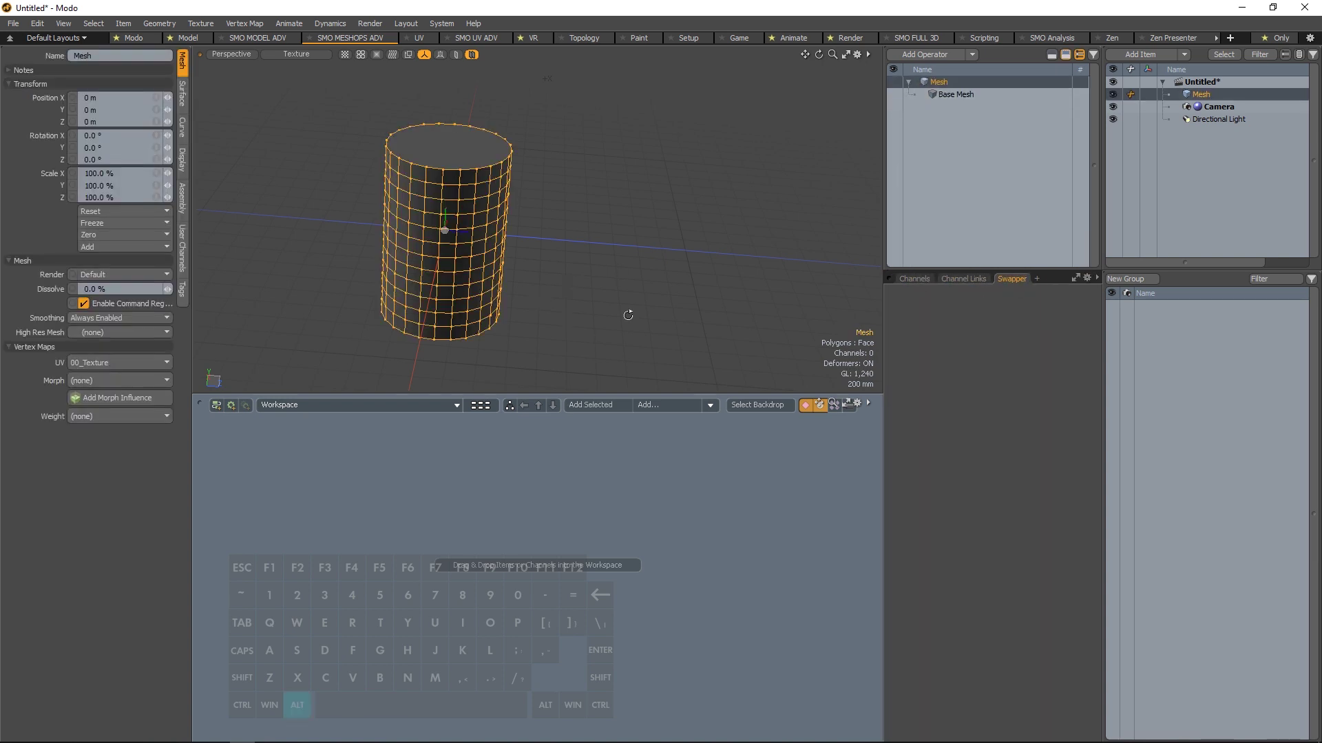
pyautogui.keyDown('alt'); pyautogui.moveTo(628, 313); pyautogui.dragTo(524, 213); pyautogui.keyUp('alt')
# Step: Run the SetupColorScheme_ViewPortPref macro on the perspective and UV viewports of the UV layout and dismiss the script dialog
pyautogui.click(430, 39)
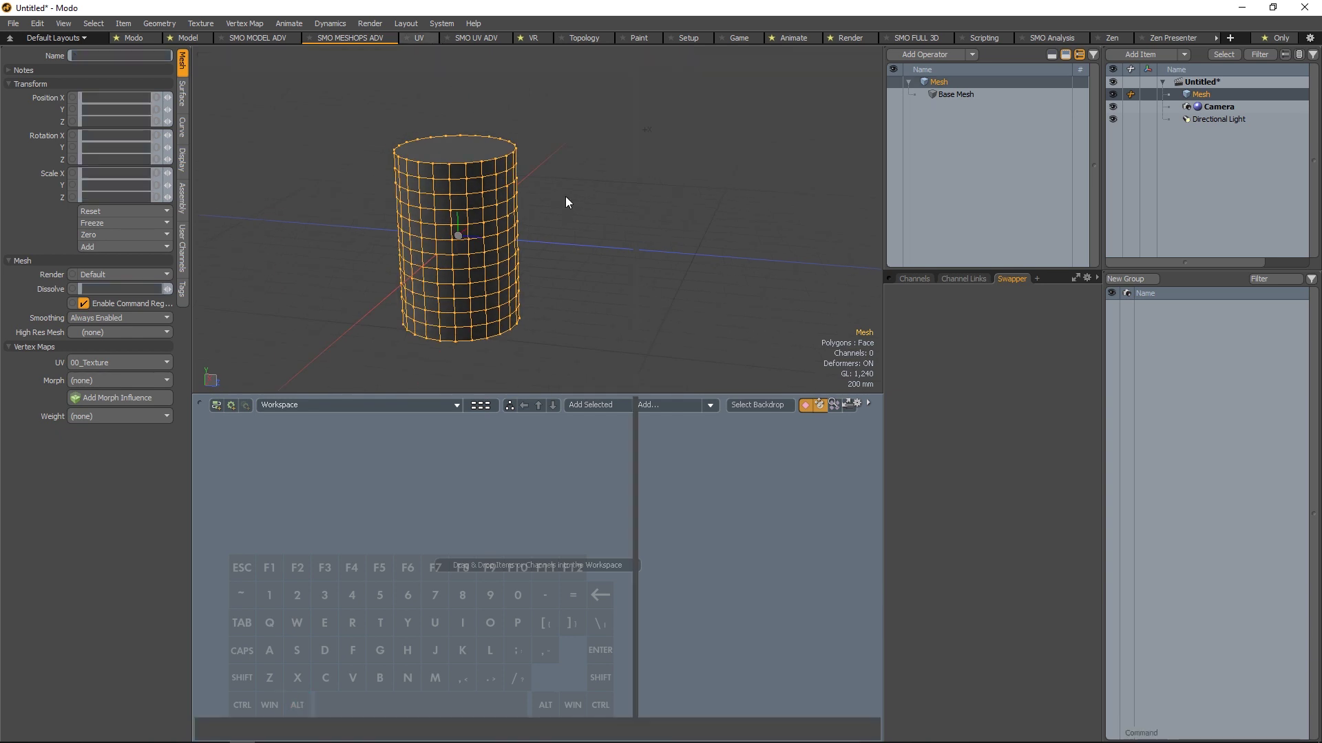
pyautogui.click(696, 295)
pyautogui.press('alt')
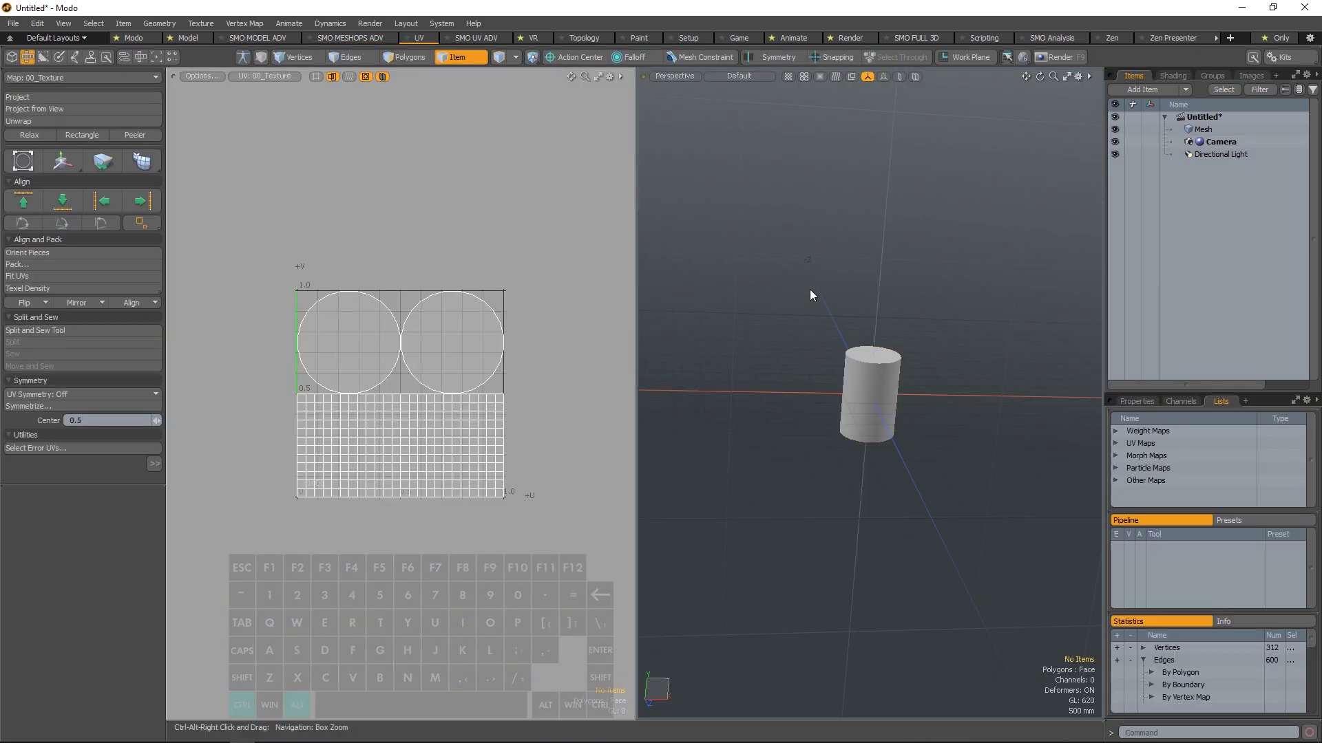
pyautogui.hotkey('ctrl', 'alt', '3')
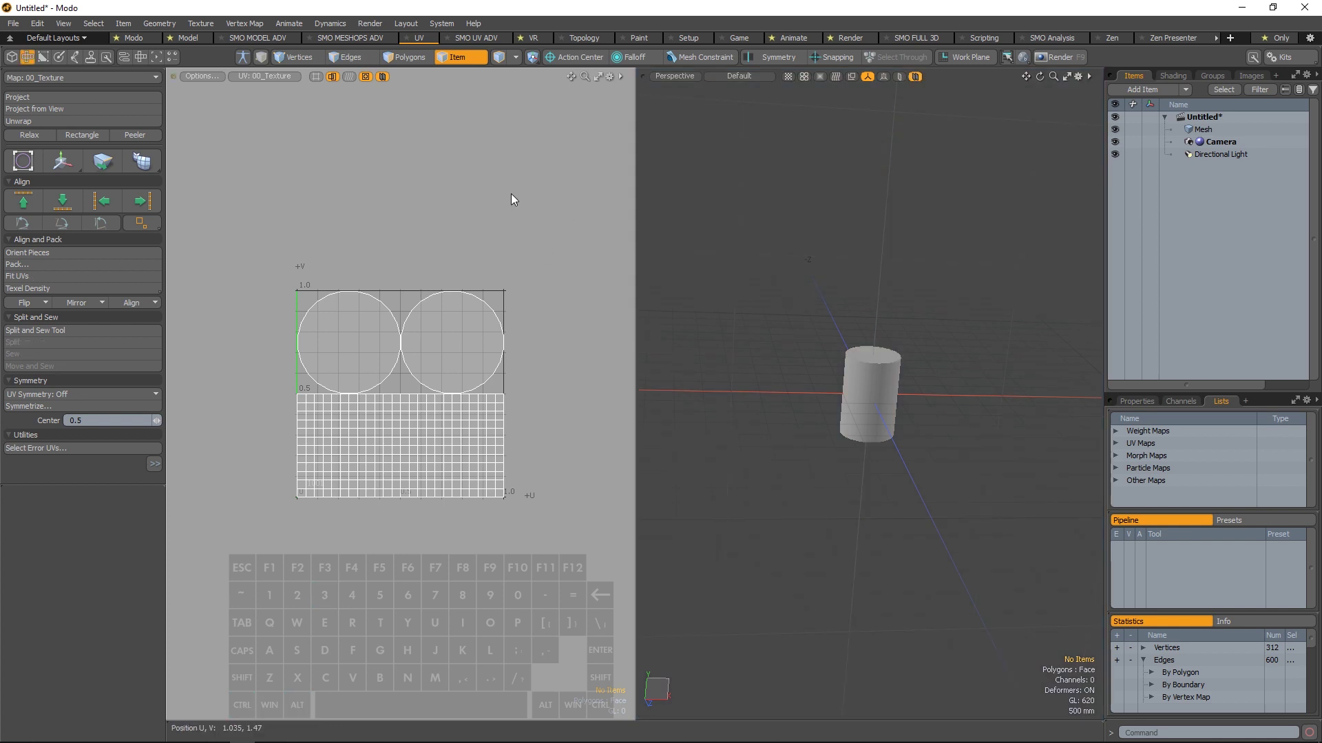
pyautogui.hotkey('ctrl', 'alt', '3')
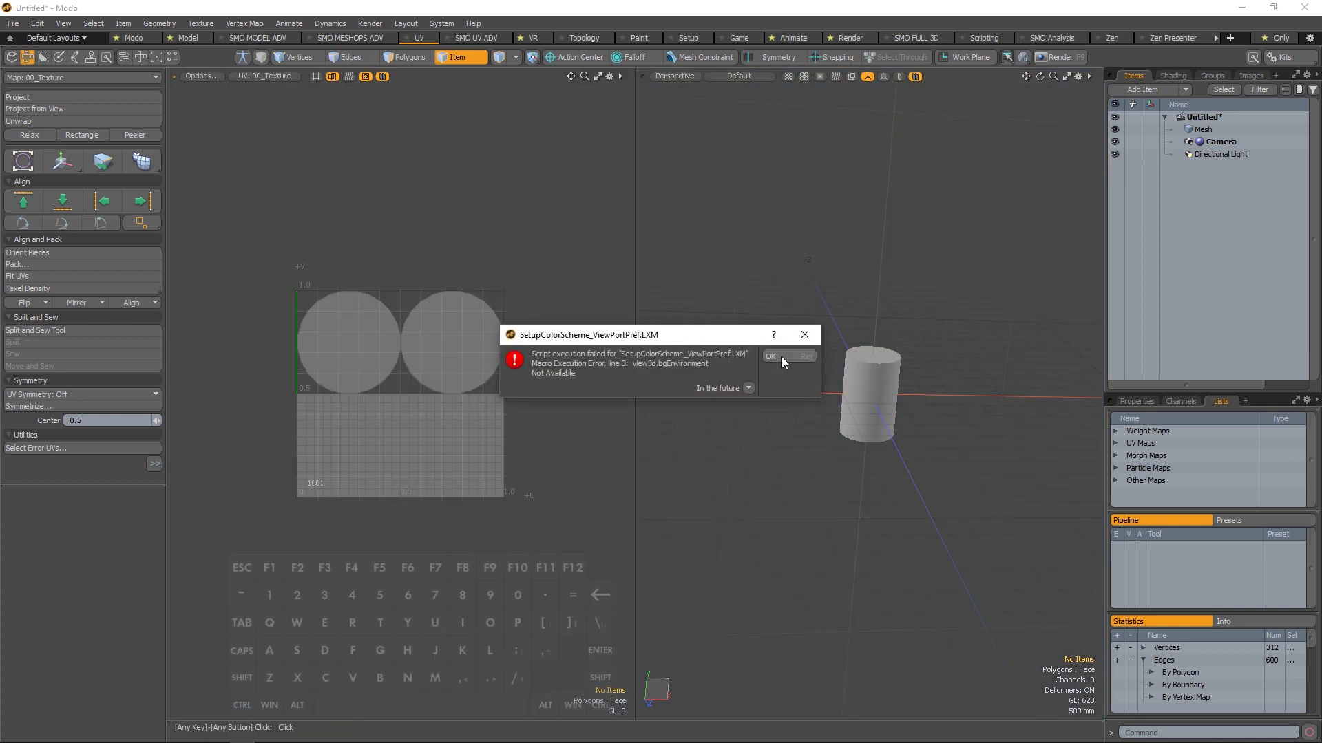
pyautogui.moveTo(636, 337); pyautogui.dragTo(358, 171)
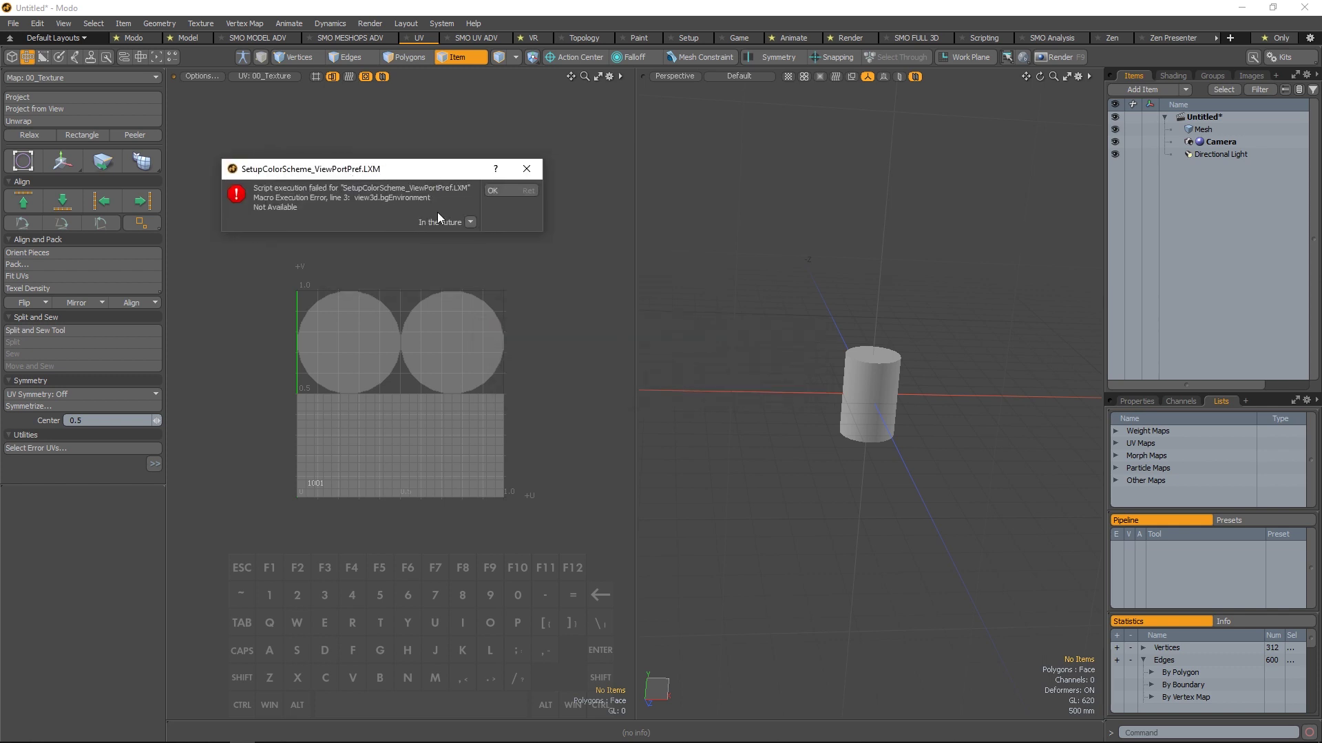
pyautogui.click(510, 192)
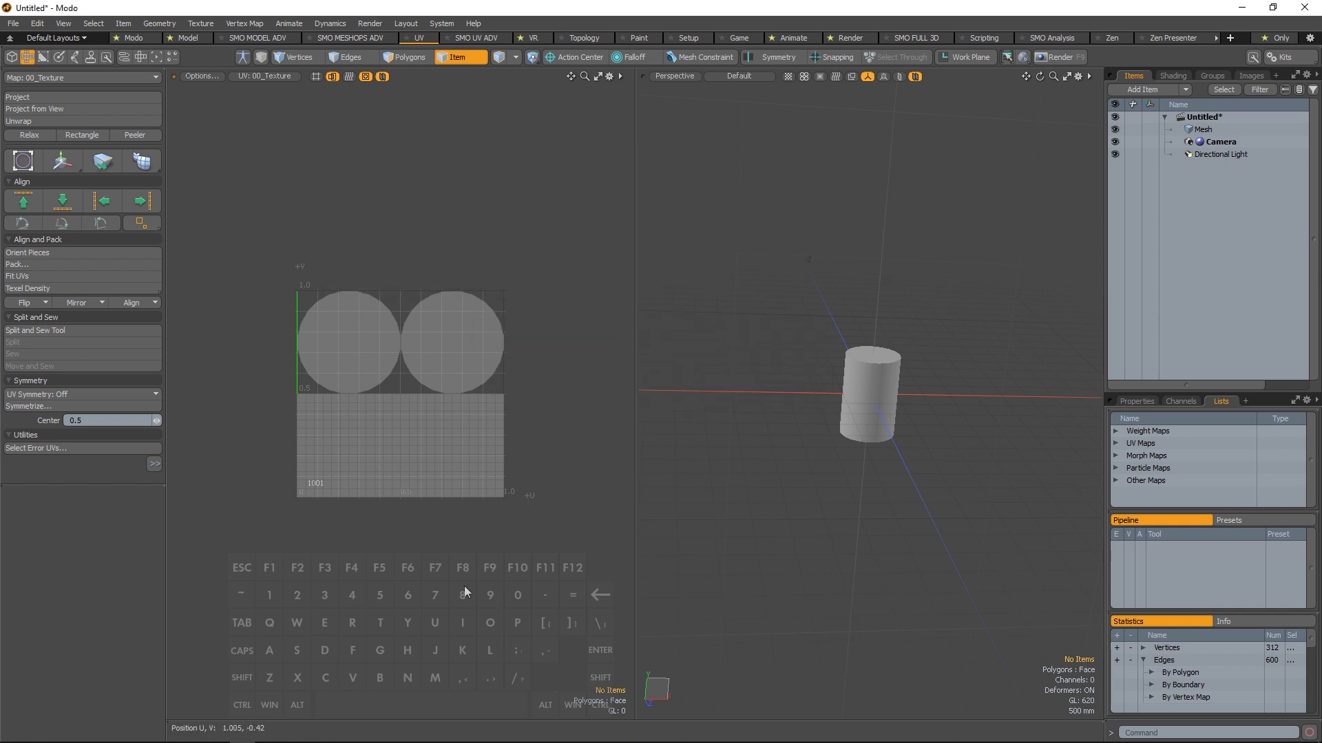
pyautogui.keyDown('alt'); pyautogui.moveTo(410, 363); pyautogui.dragTo(510, 344, button='right'); pyautogui.keyUp('alt')
pyautogui.moveTo(709, 341)
pyautogui.keyDown('alt'); pyautogui.mouseDown()
pyautogui.moveTo(733, 372)
pyautogui.moveTo(703, 375)
pyautogui.moveTo(717, 333)
pyautogui.mouseUp(); pyautogui.keyUp('alt')
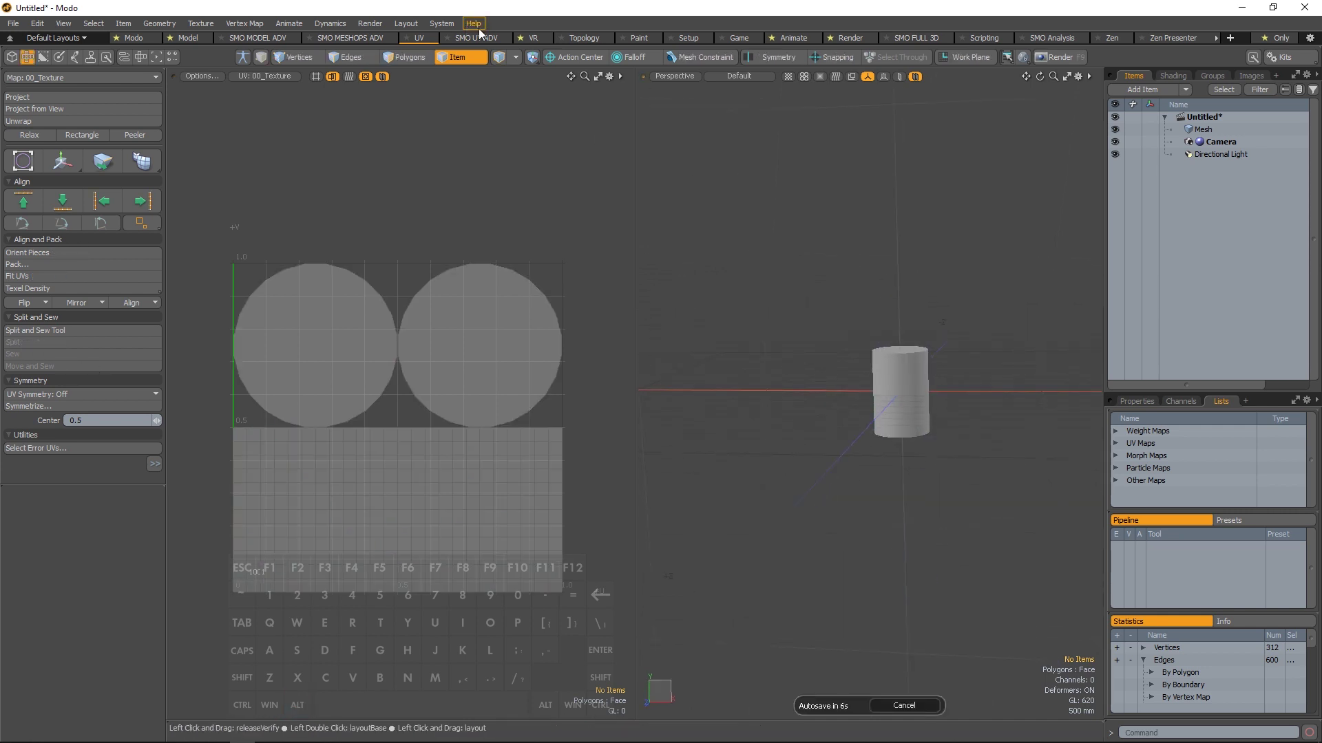
# Step: Load the SMO UV Advanced preset into the empty SMO UV ADV layout
pyautogui.click(490, 37)
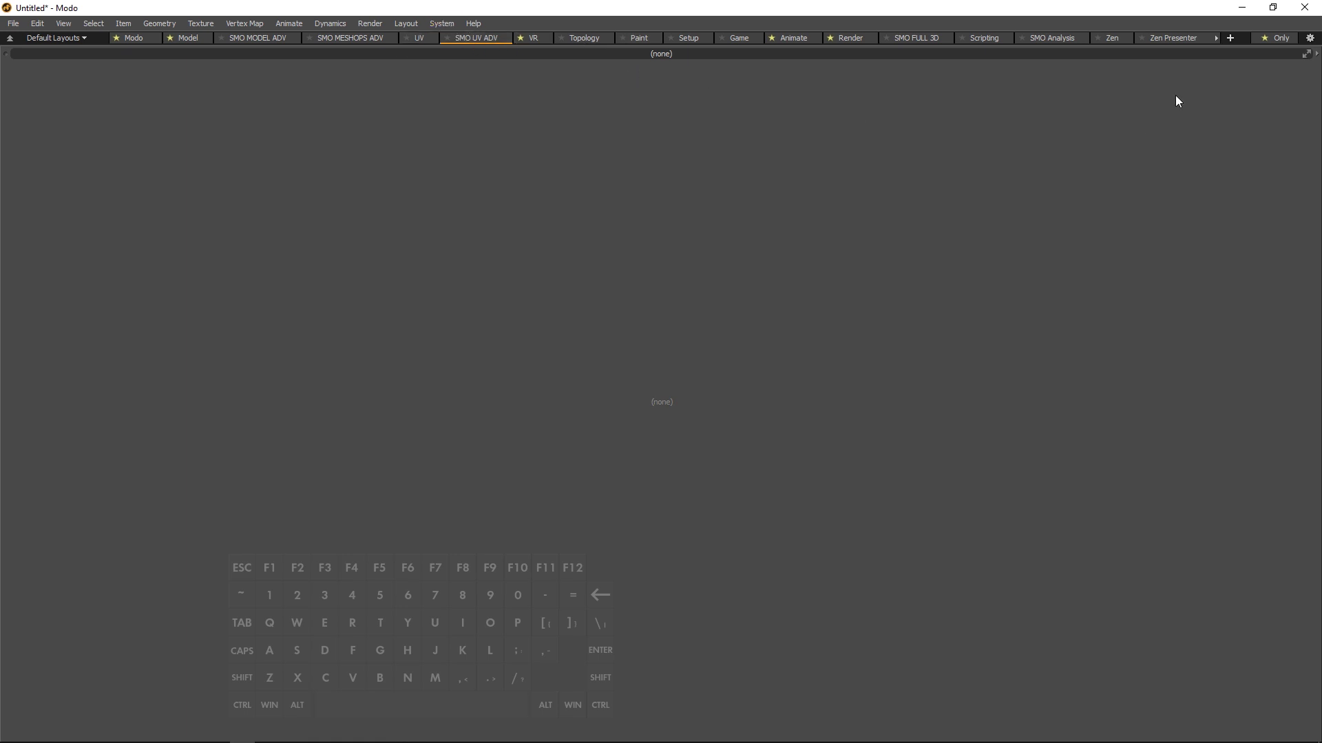
pyautogui.click(1316, 55)
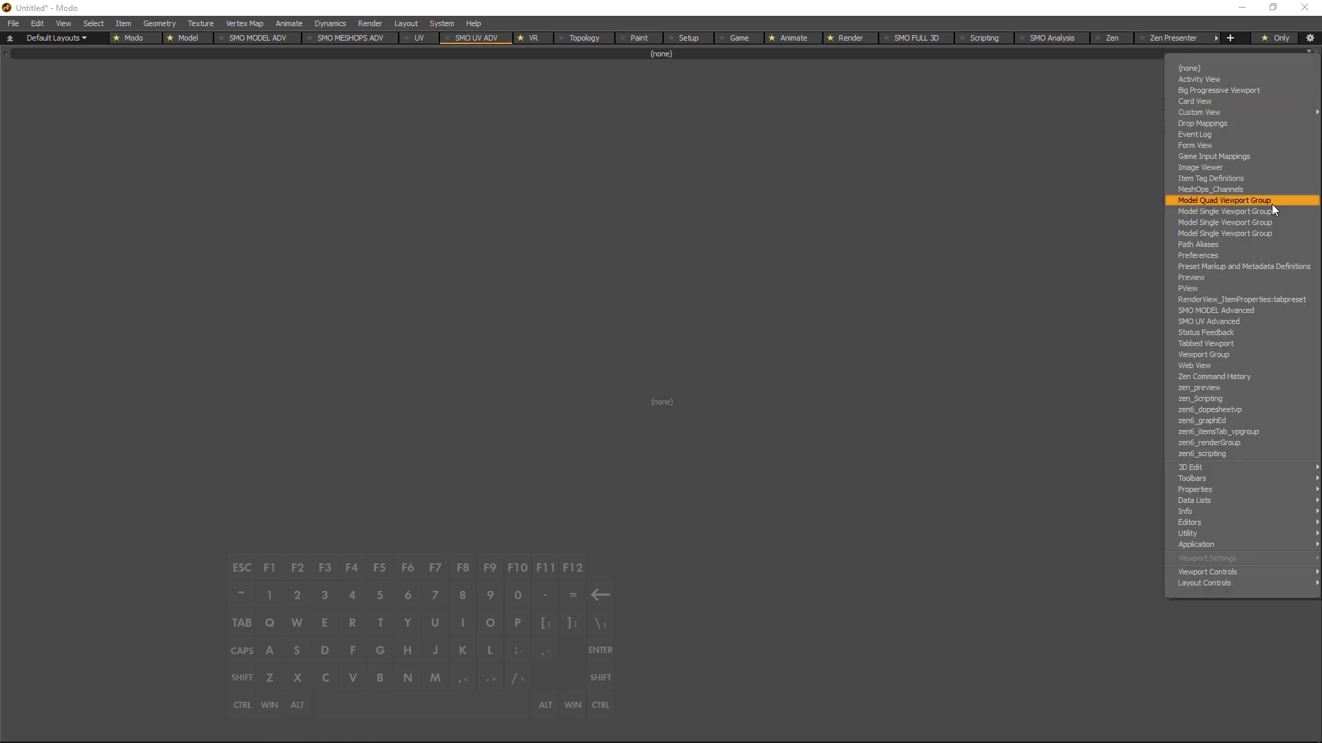
pyautogui.click(1234, 322)
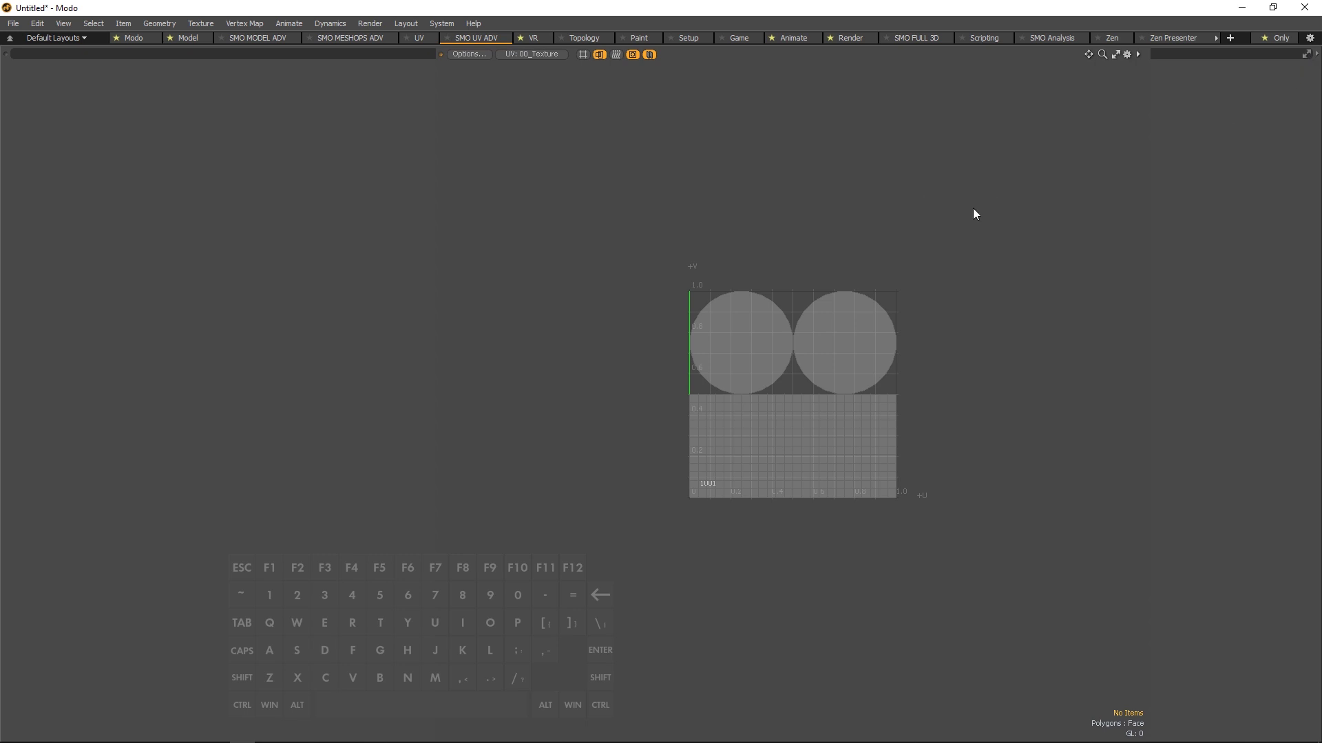
pyautogui.keyDown('alt'); pyautogui.moveTo(800, 320); pyautogui.dragTo(779, 289, button='right'); pyautogui.keyUp('alt')
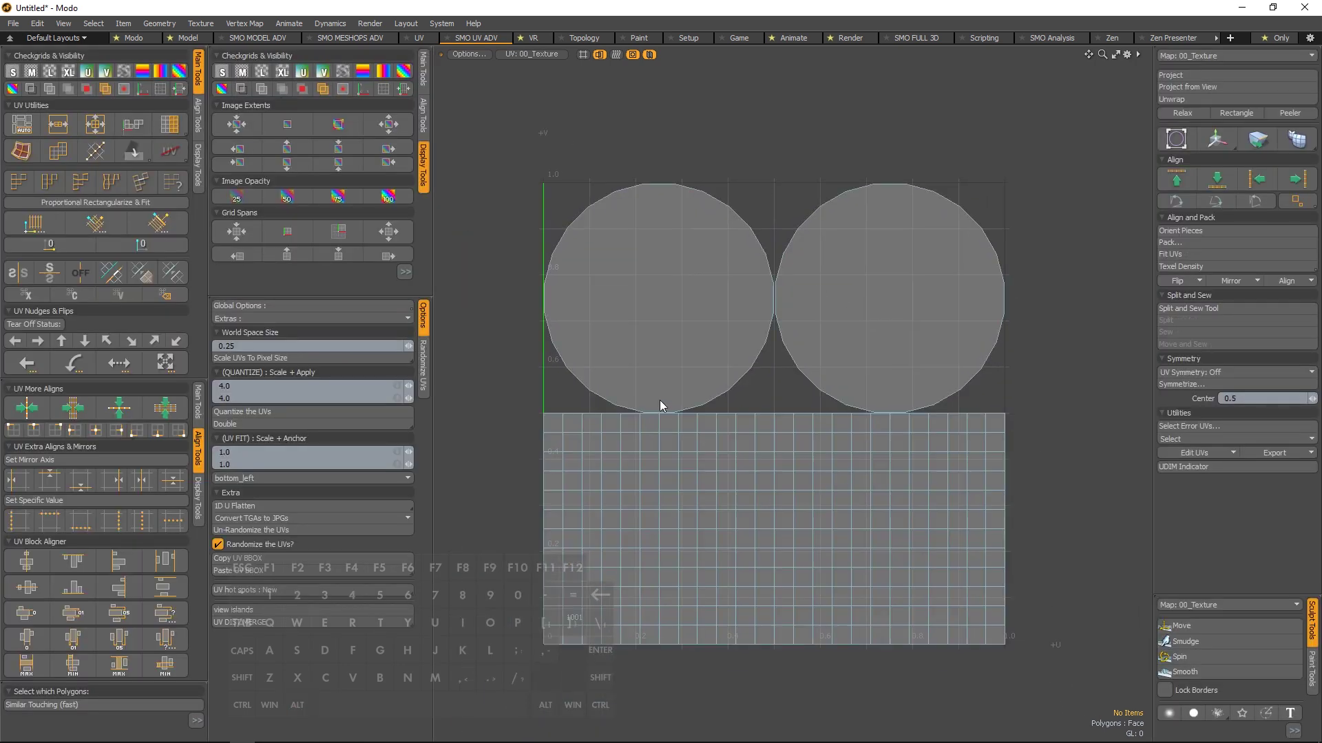
# Step: Revisit the Modo layout, return to SMO UV ADV and adjust the divider between the display tools and the UV options
pyautogui.click(197, 39)
pyautogui.click(150, 40)
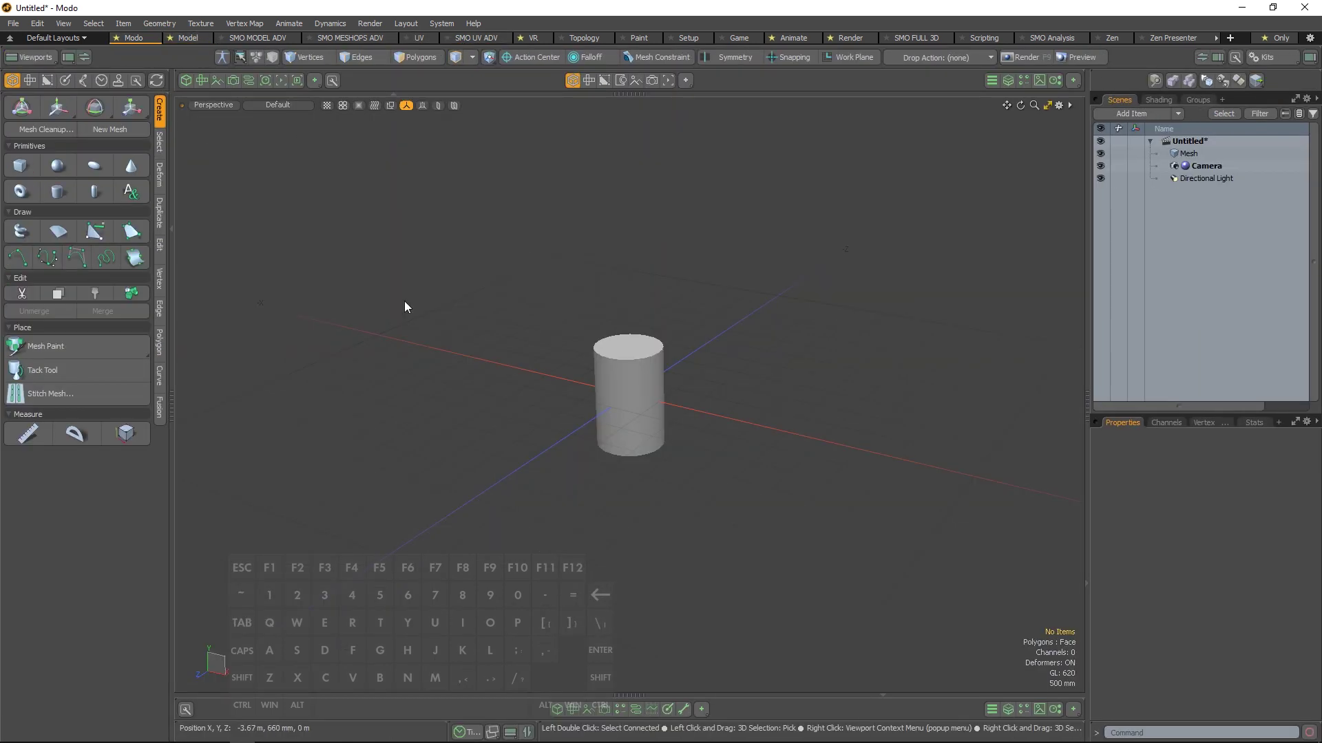
pyautogui.click(481, 38)
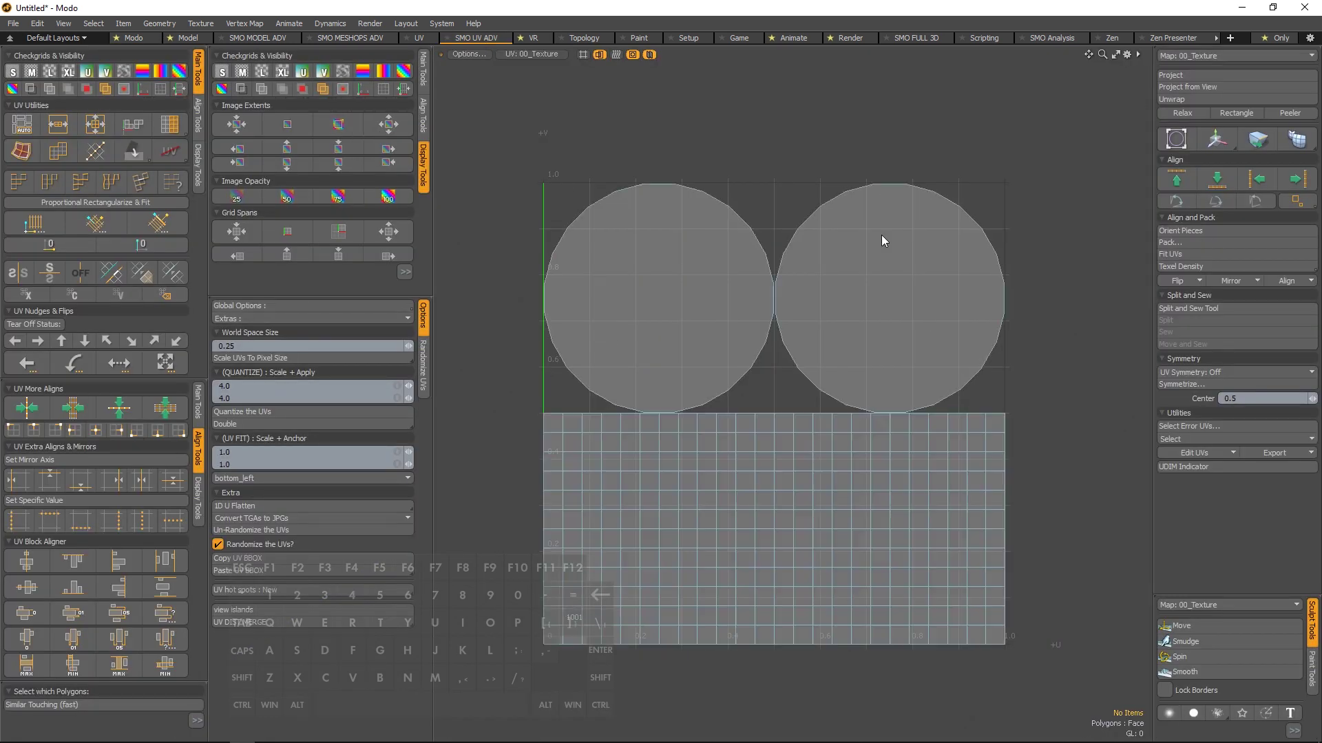
pyautogui.moveTo(378, 303); pyautogui.dragTo(373, 332)
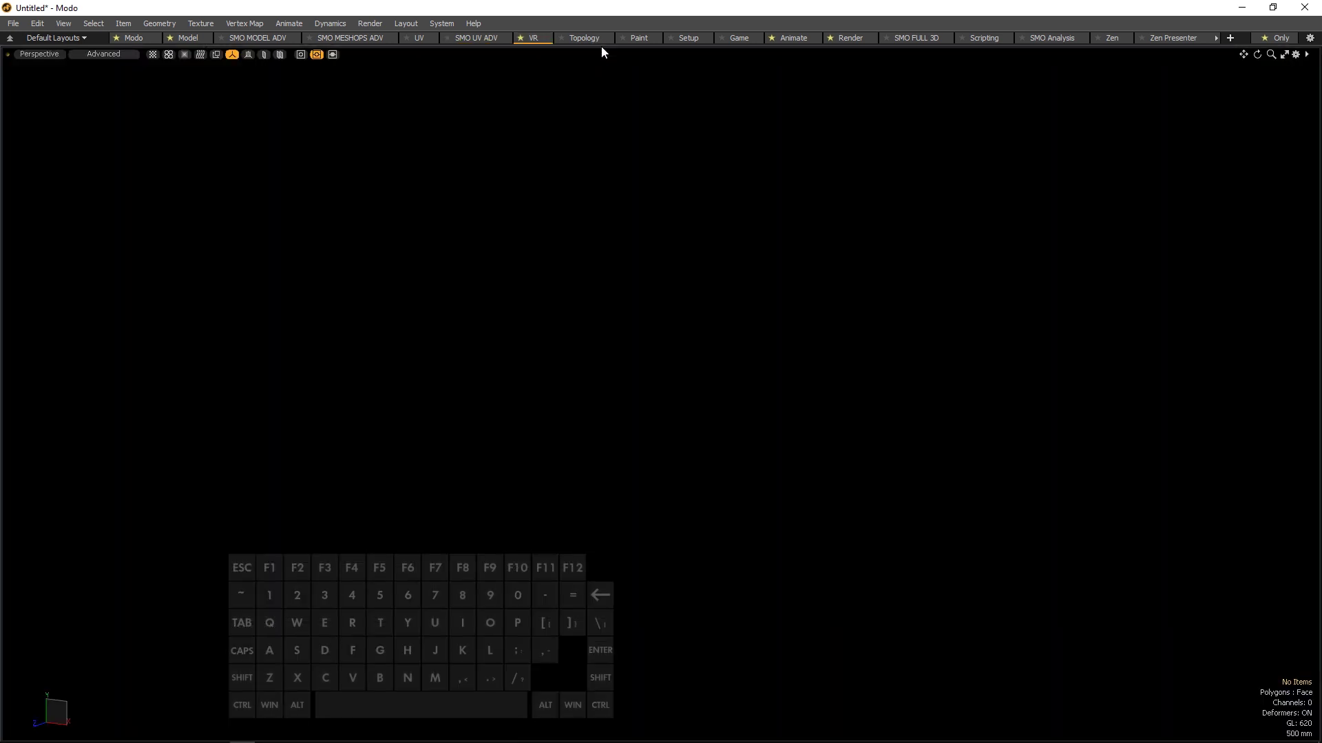
# Step: Apply the dark color scheme to the 3D viewports of the Topology, Paint and Setup layouts
pyautogui.click(601, 43)
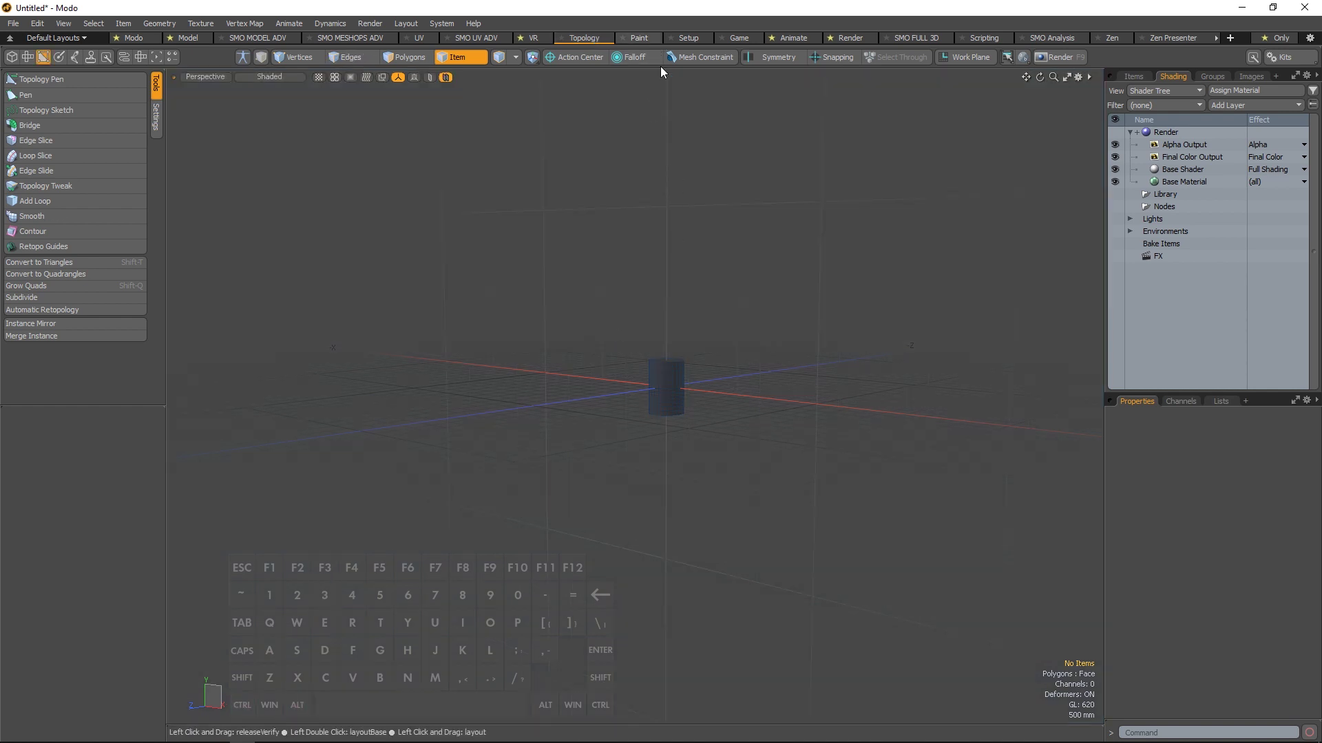
pyautogui.click(651, 38)
pyautogui.hotkey('ctrl', 'alt', '3')
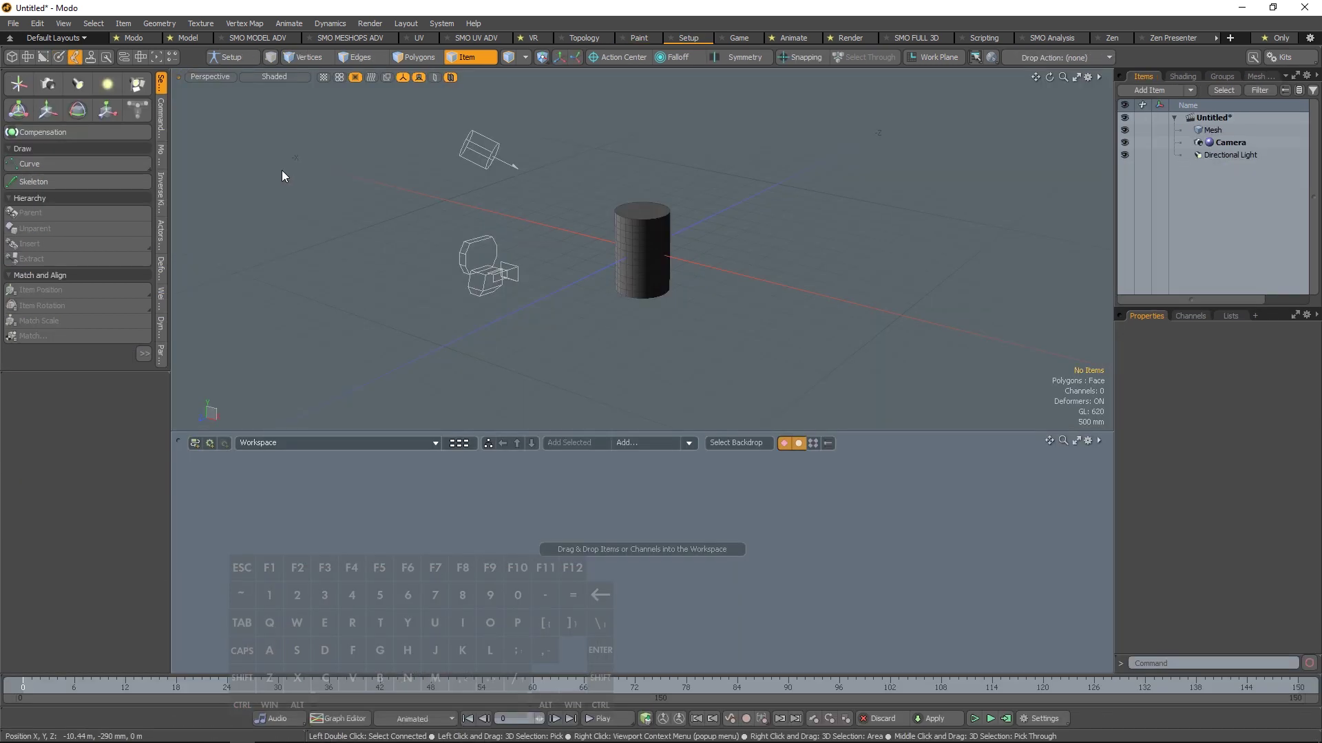
pyautogui.hotkey('ctrl', 'alt', '3')
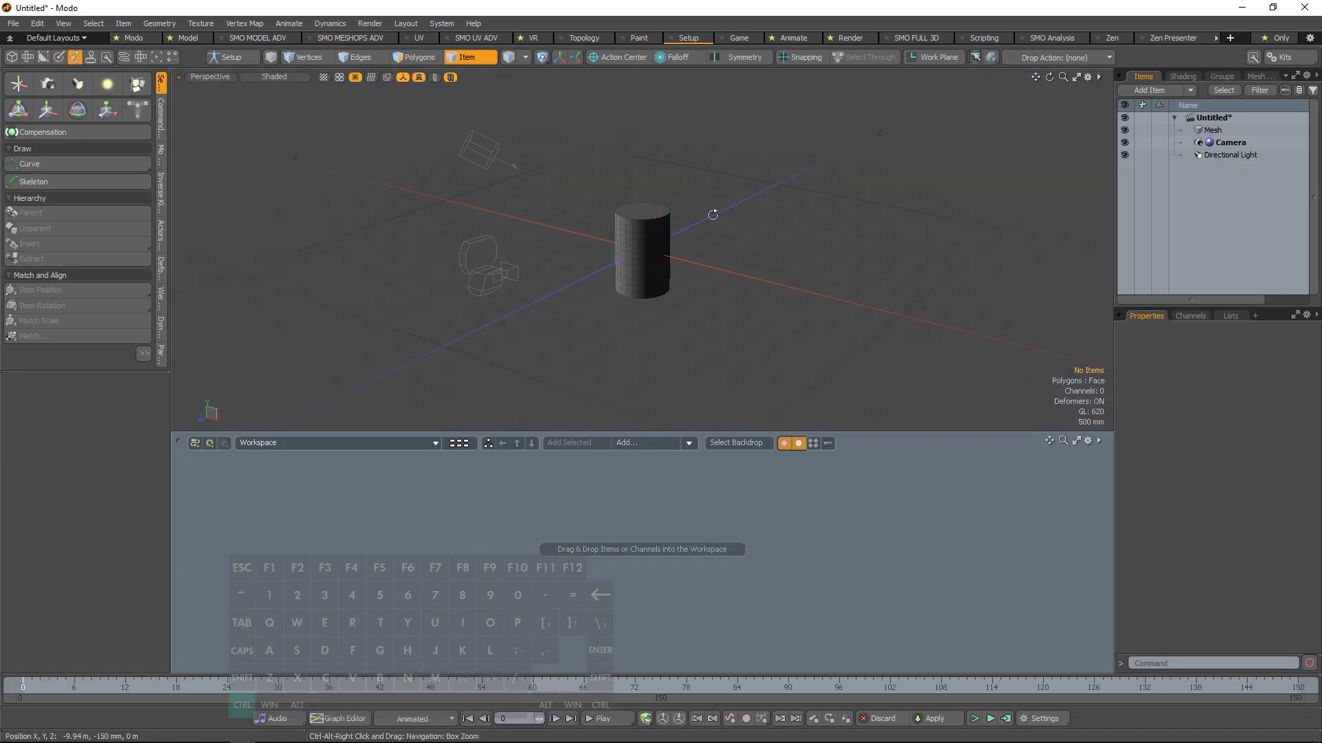
# Step: Apply the SMOLUCK dark color scheme to the 3D viewports of the Game and Animate layouts
pyautogui.click(744, 40)
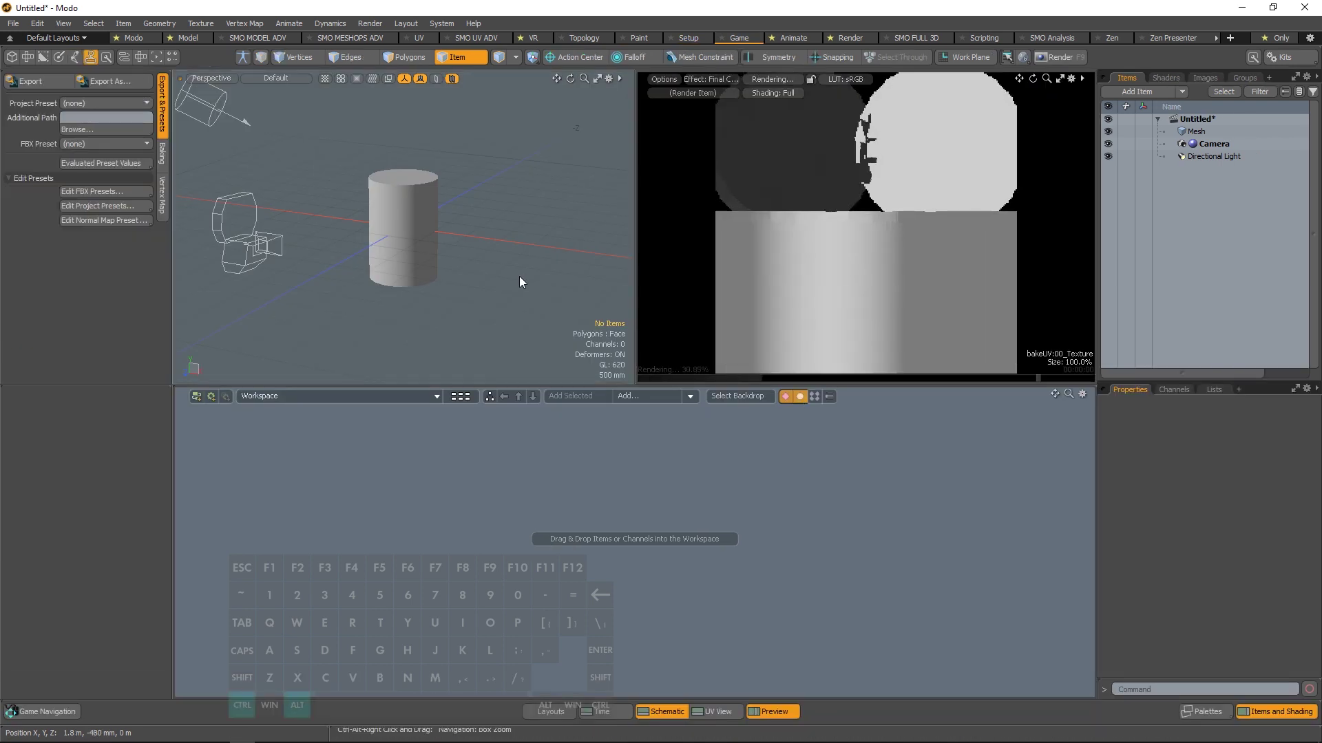
pyautogui.hotkey('ctrl', 'alt', '3')
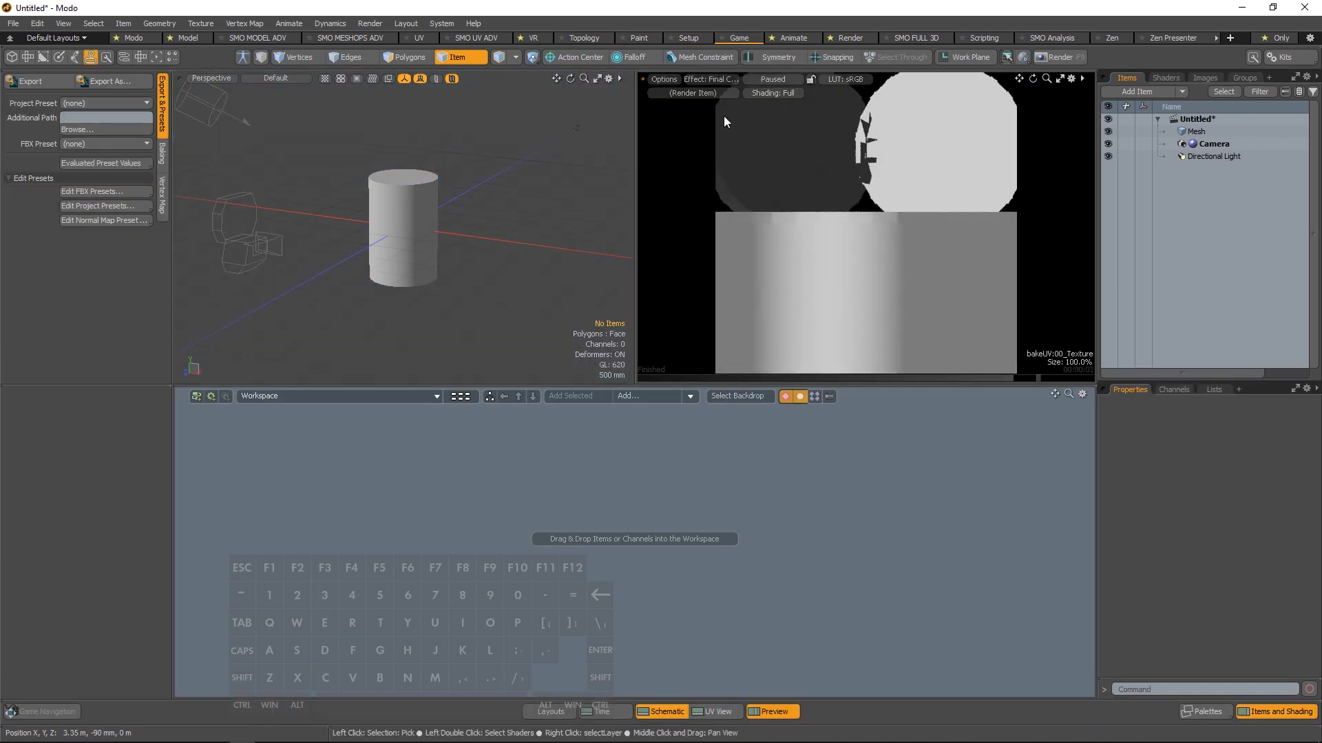
pyautogui.click(811, 39)
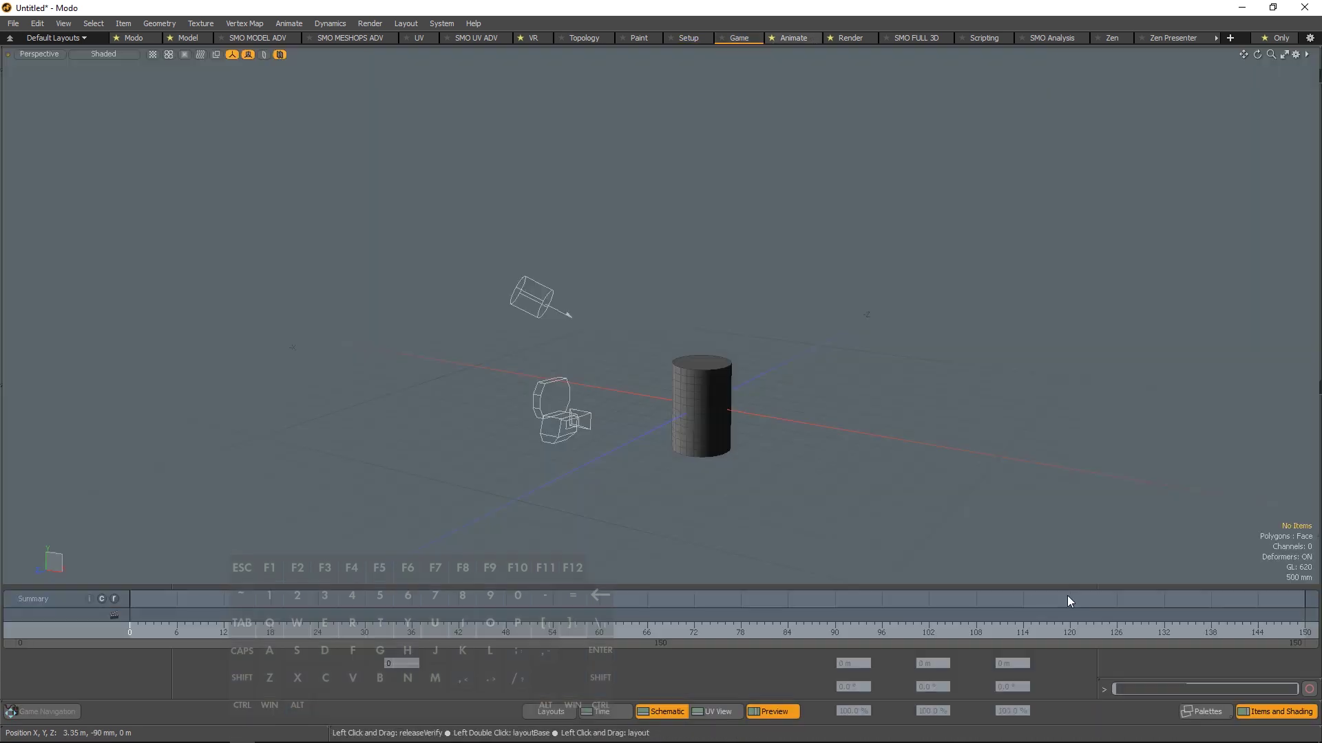
pyautogui.click(1171, 665)
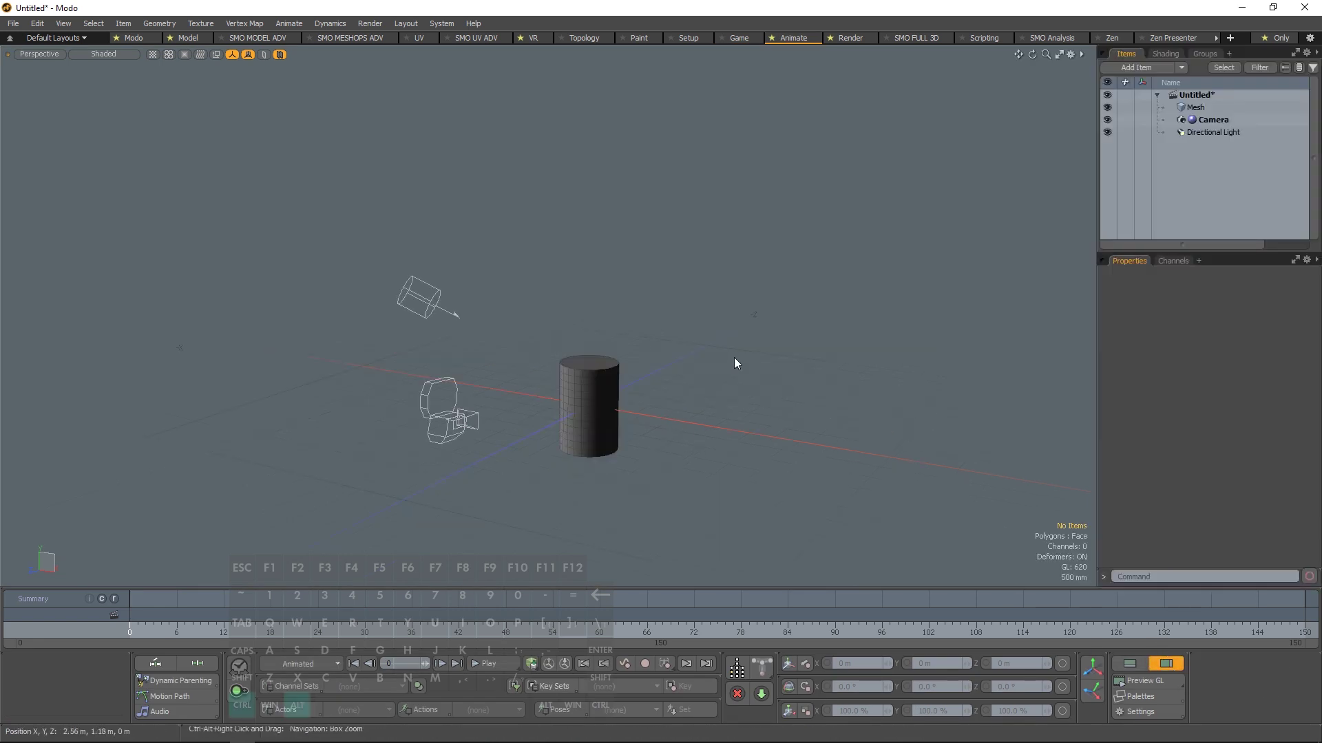
pyautogui.hotkey('ctrl', 'alt', '3')
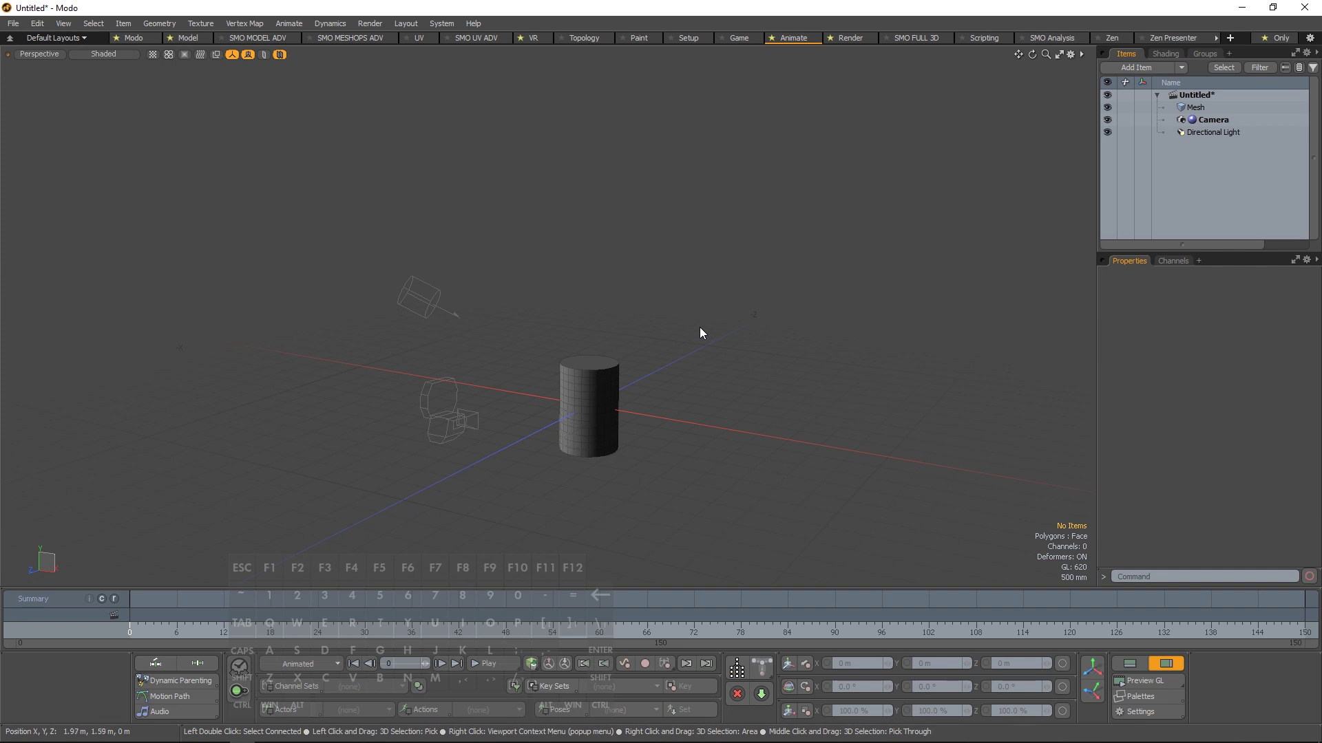
# Step: Try the Reflection shading style in the Animate layout's perspective viewport and leave the viewport set to Advanced
pyautogui.hotkey('ctrl', 'alt', '4')
pyautogui.scroll(5, 633, 485)
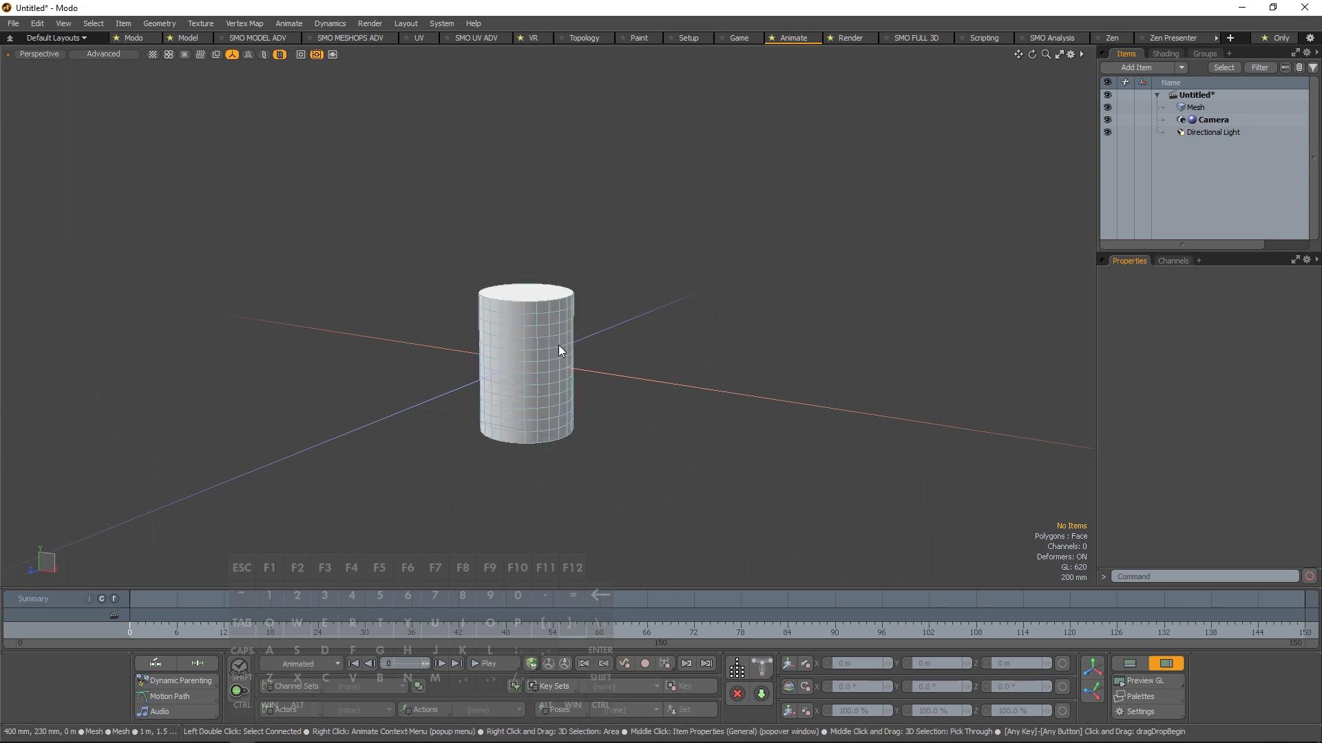
pyautogui.click(108, 55)
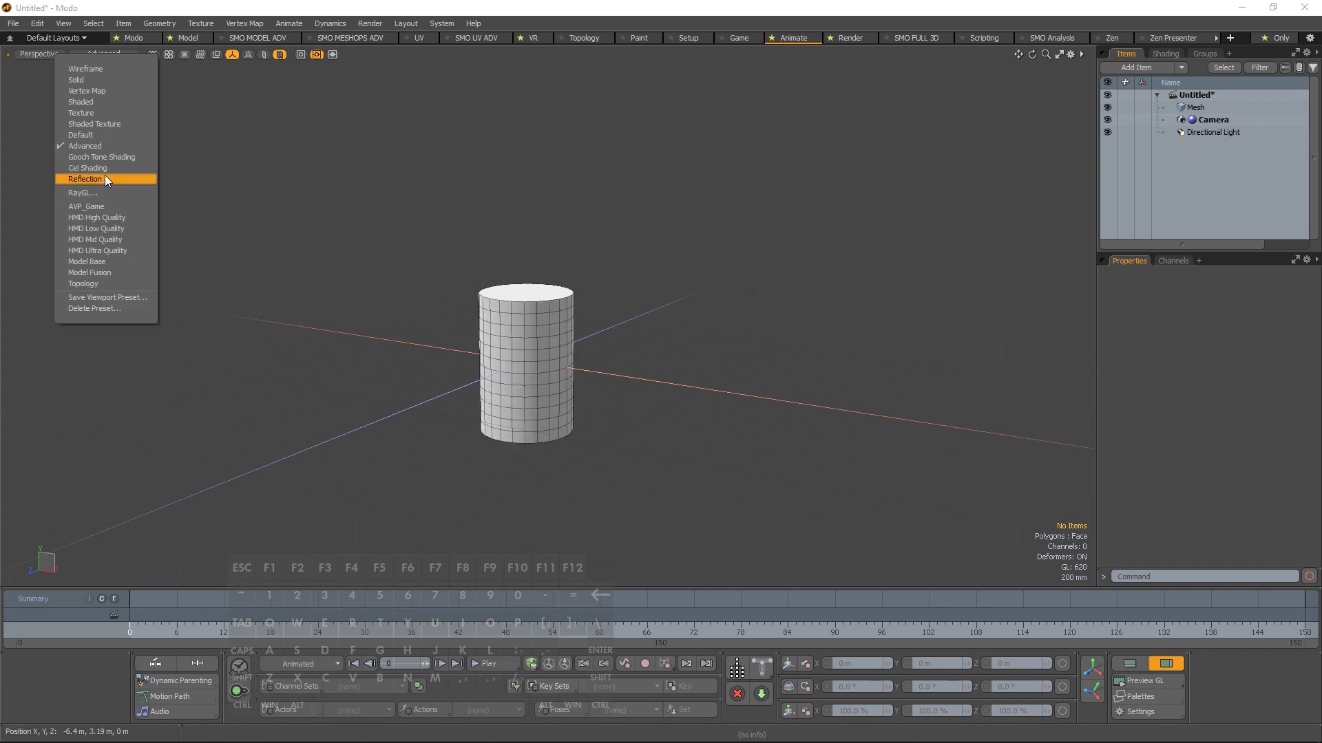
pyautogui.click(106, 179)
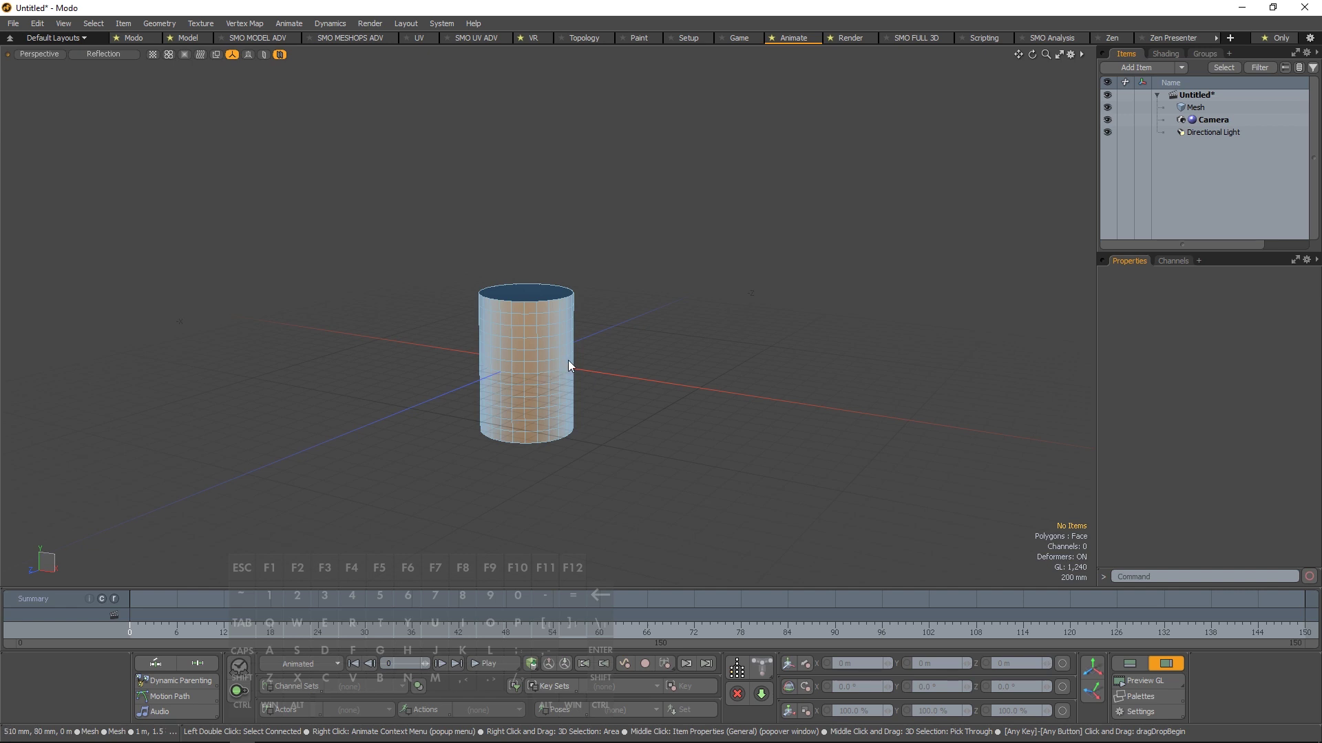
pyautogui.press('KP_8')
pyautogui.keyDown('alt'); pyautogui.moveTo(426, 392); pyautogui.dragTo(385, 323); pyautogui.keyUp('alt')
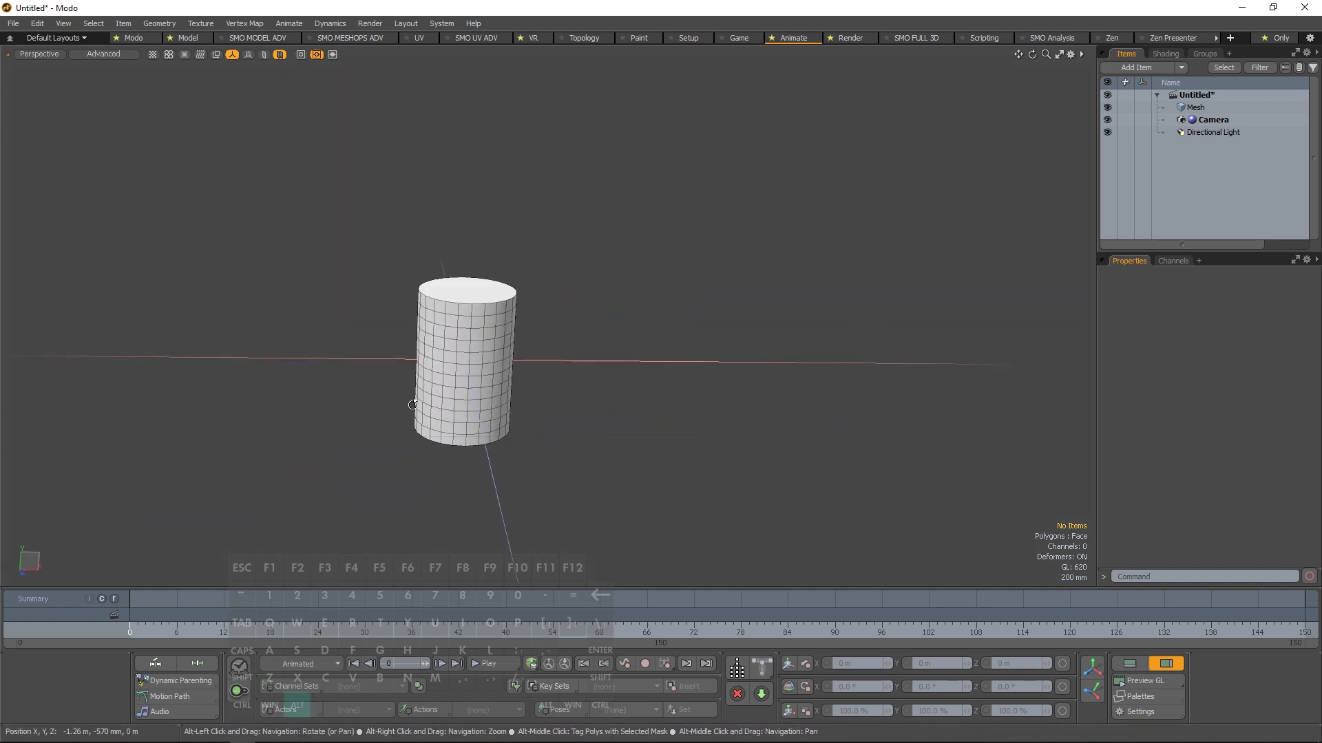
pyautogui.click(103, 53)
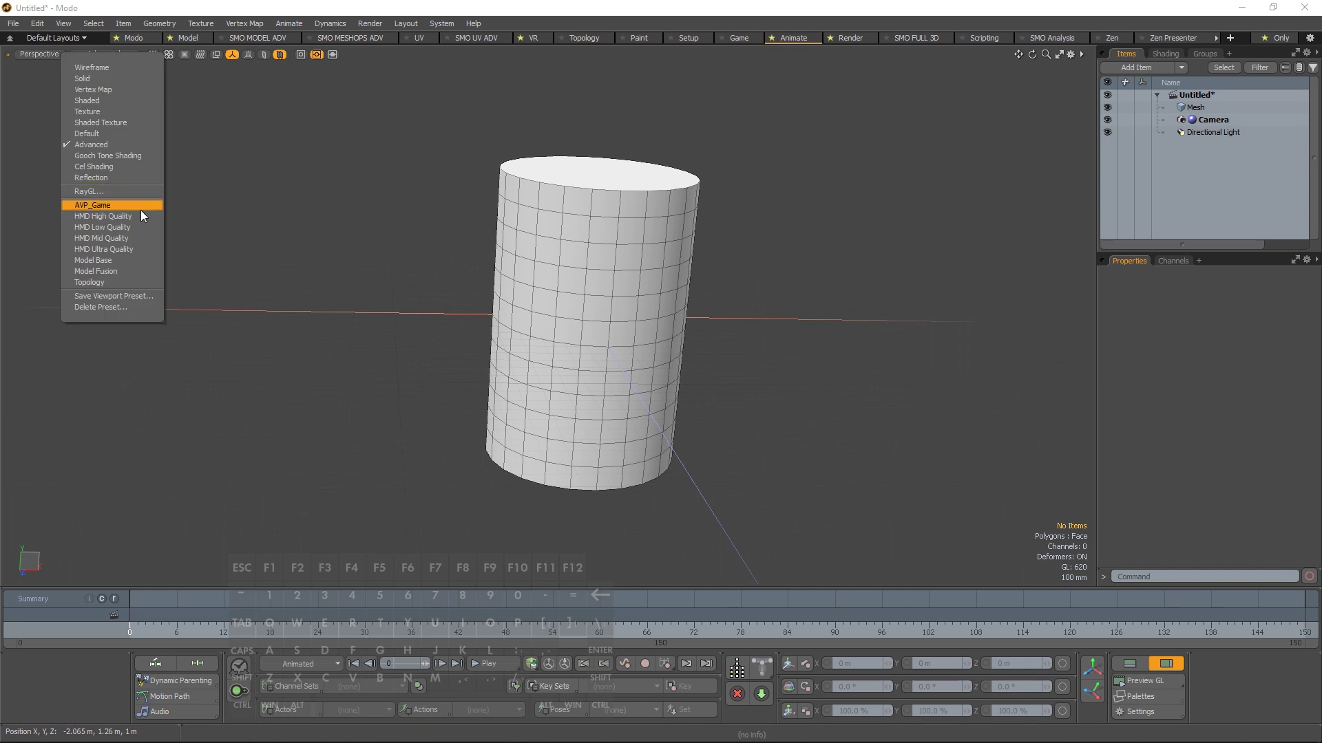
# Step: Apply the SMOLUCK dark color scheme to the 3D viewports of the Render and SMO FULL 3D layouts
pyautogui.click(864, 40)
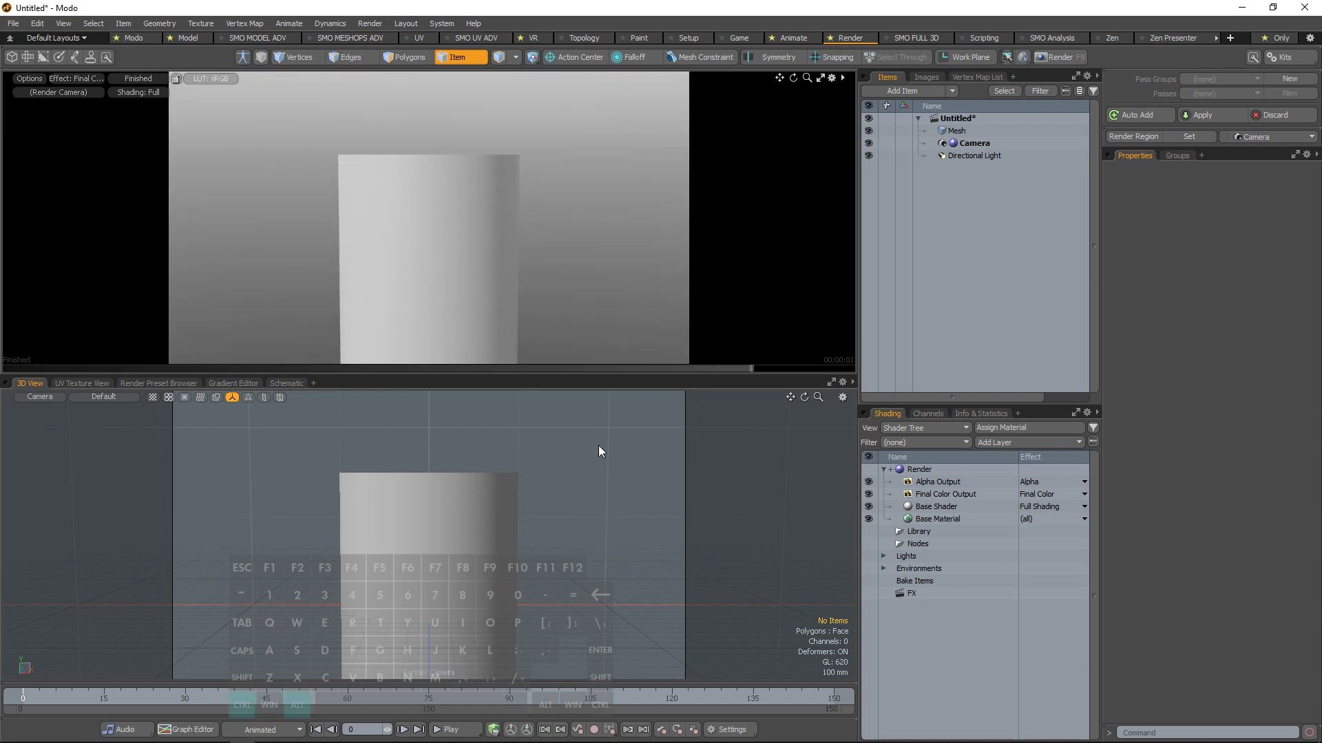
pyautogui.hotkey('ctrl', 'alt', 'b')
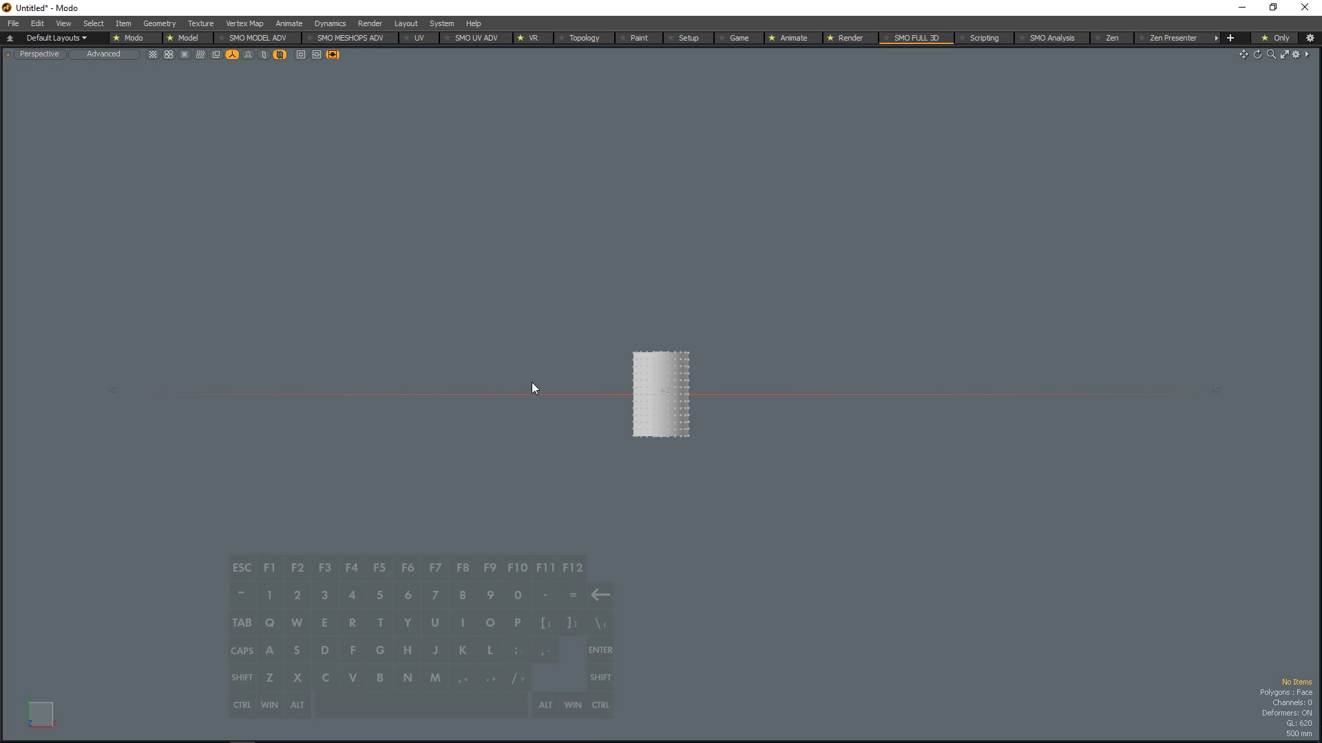
pyautogui.hotkey('ctrl', 'alt', '3')
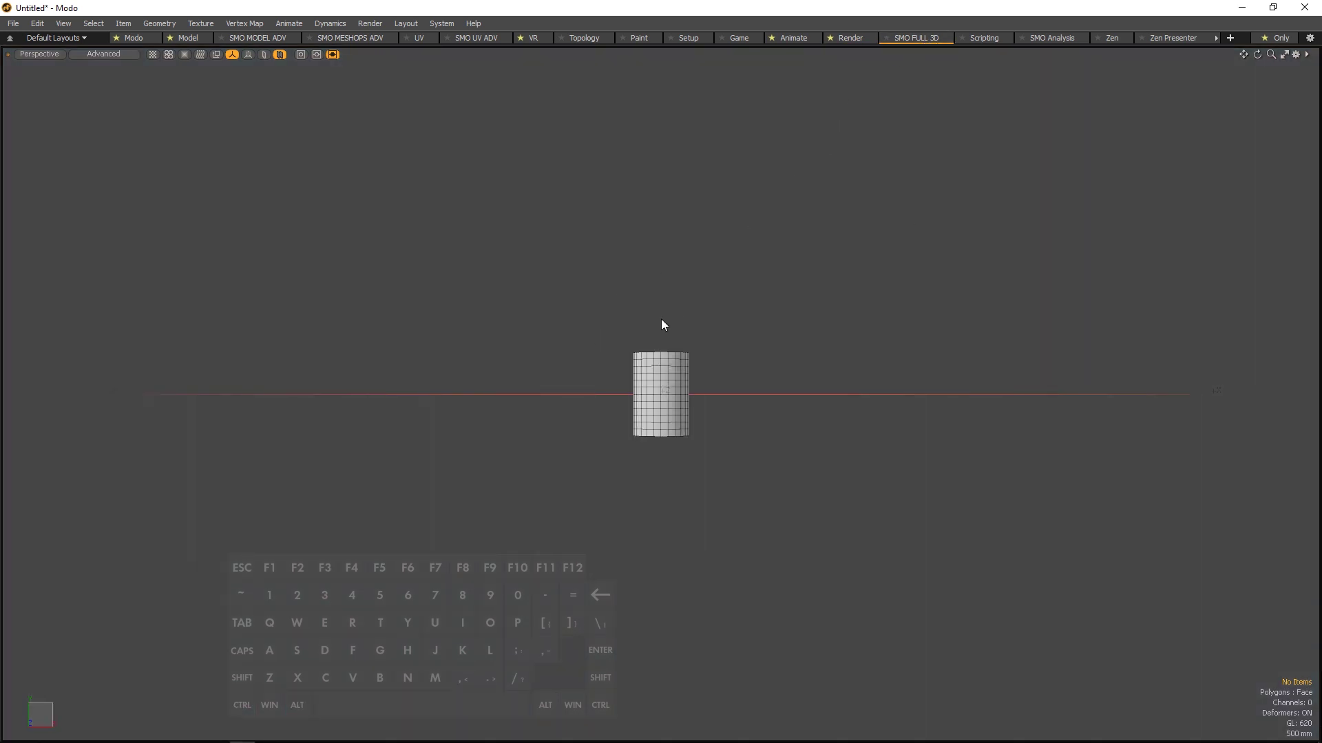
pyautogui.keyDown('alt'); pyautogui.moveTo(663, 325); pyautogui.dragTo(463, 449); pyautogui.keyUp('alt')
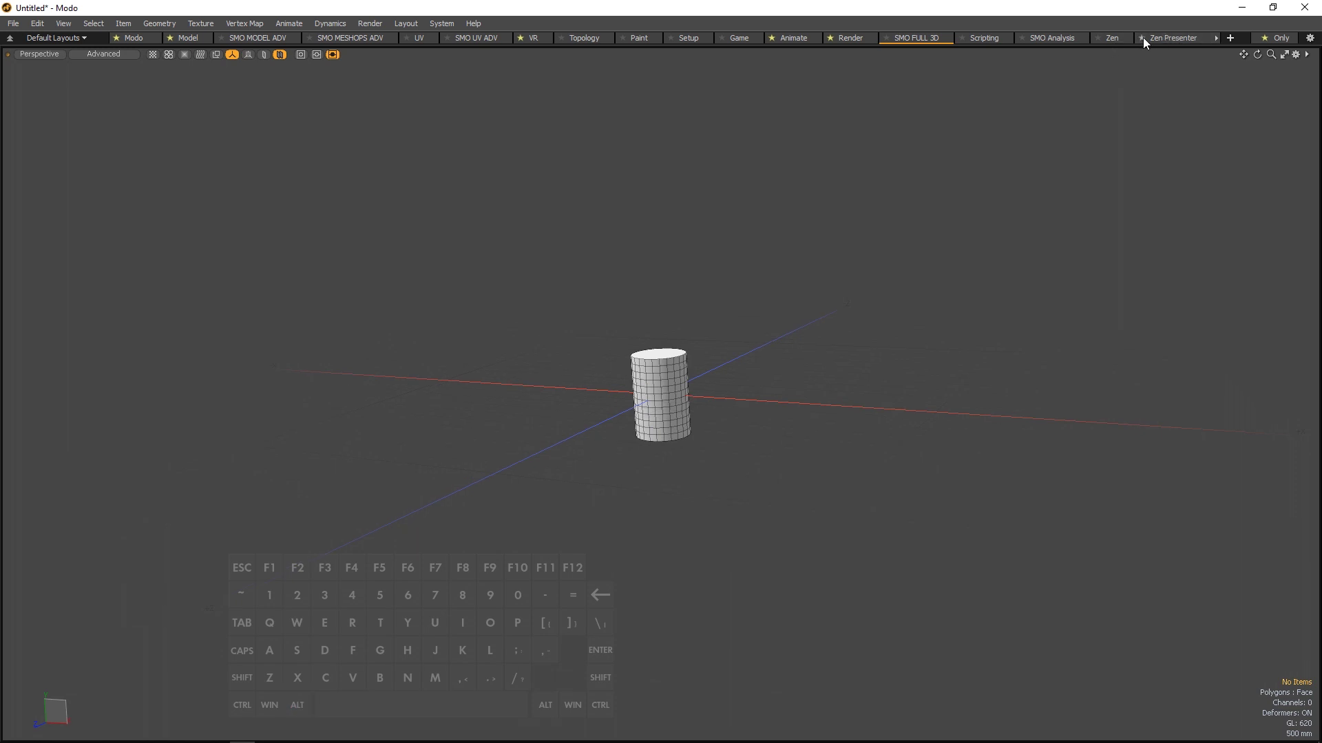
# Step: Check the Zen layout's viewport, then return to SMO FULL 3D and inspect the cylinder from other angles
pyautogui.click(1112, 39)
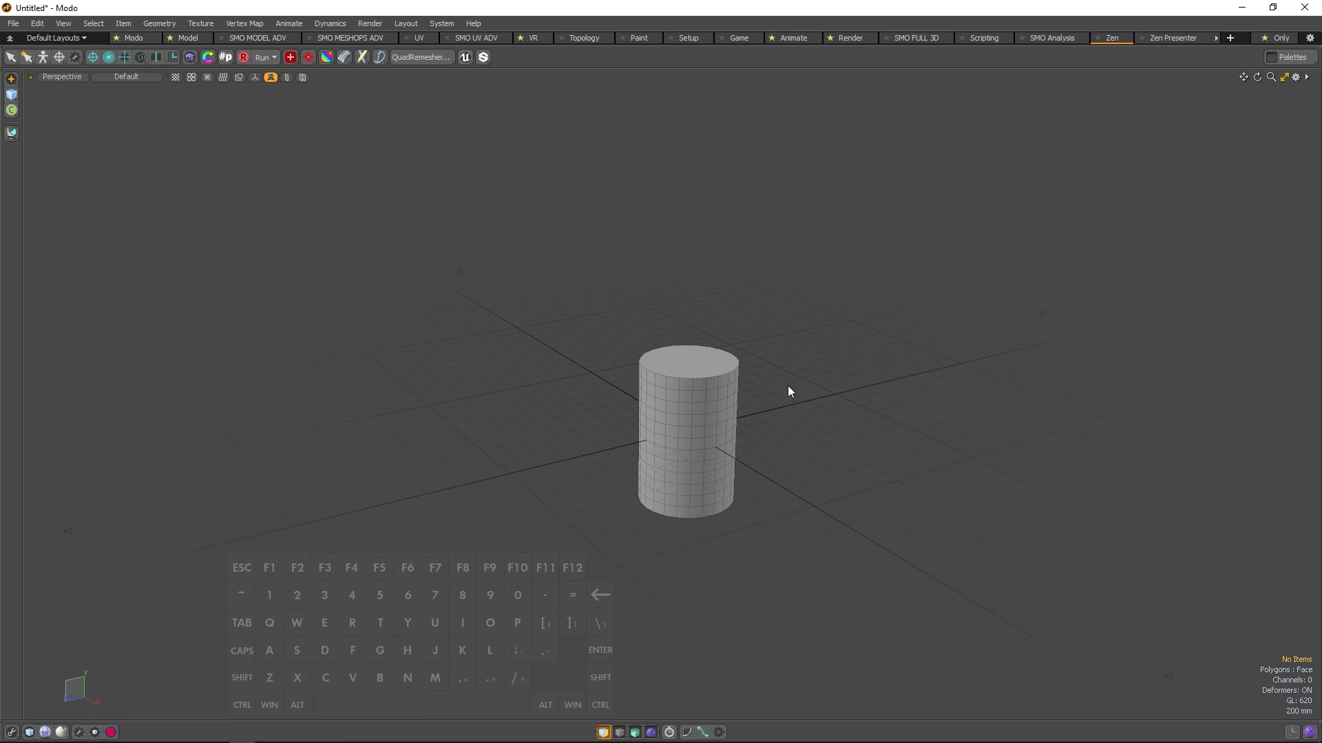
pyautogui.click(920, 40)
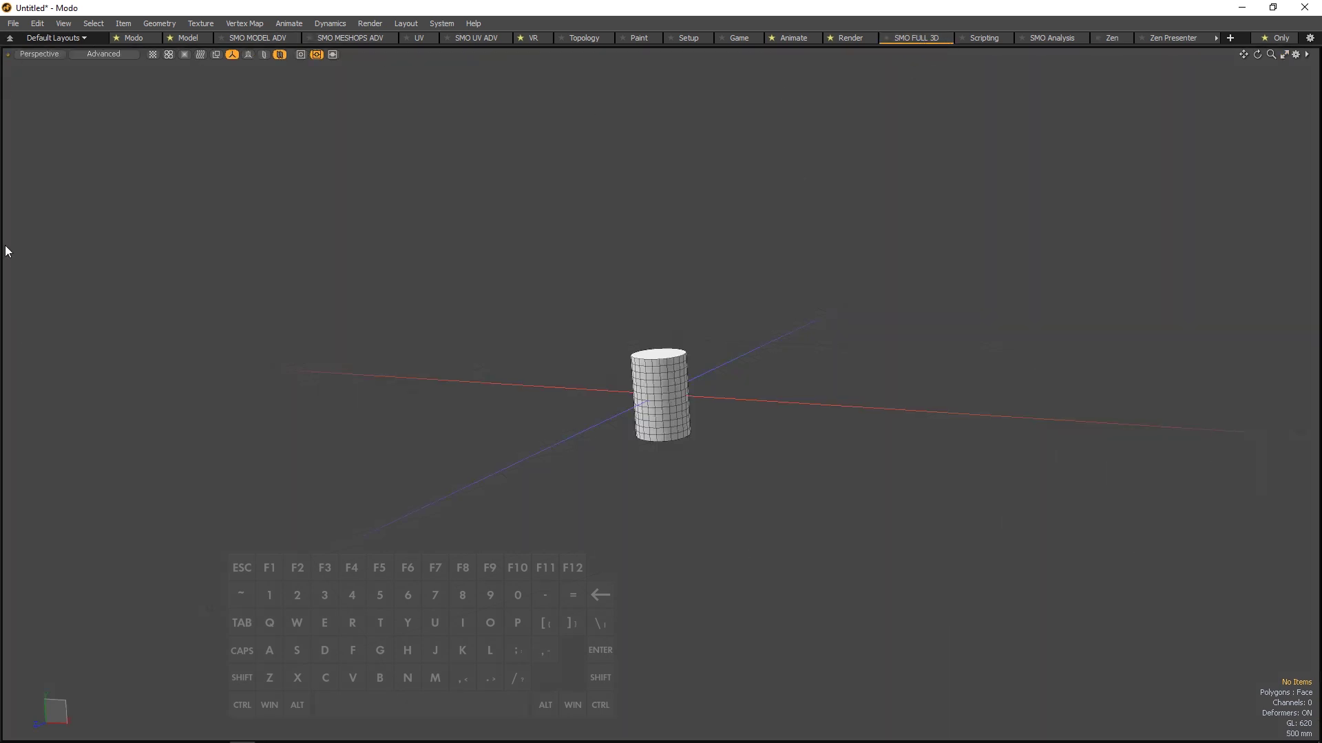
pyautogui.press('alt')
pyautogui.keyDown('alt'); pyautogui.moveTo(616, 357); pyautogui.dragTo(683, 328, button='right'); pyautogui.keyUp('alt')
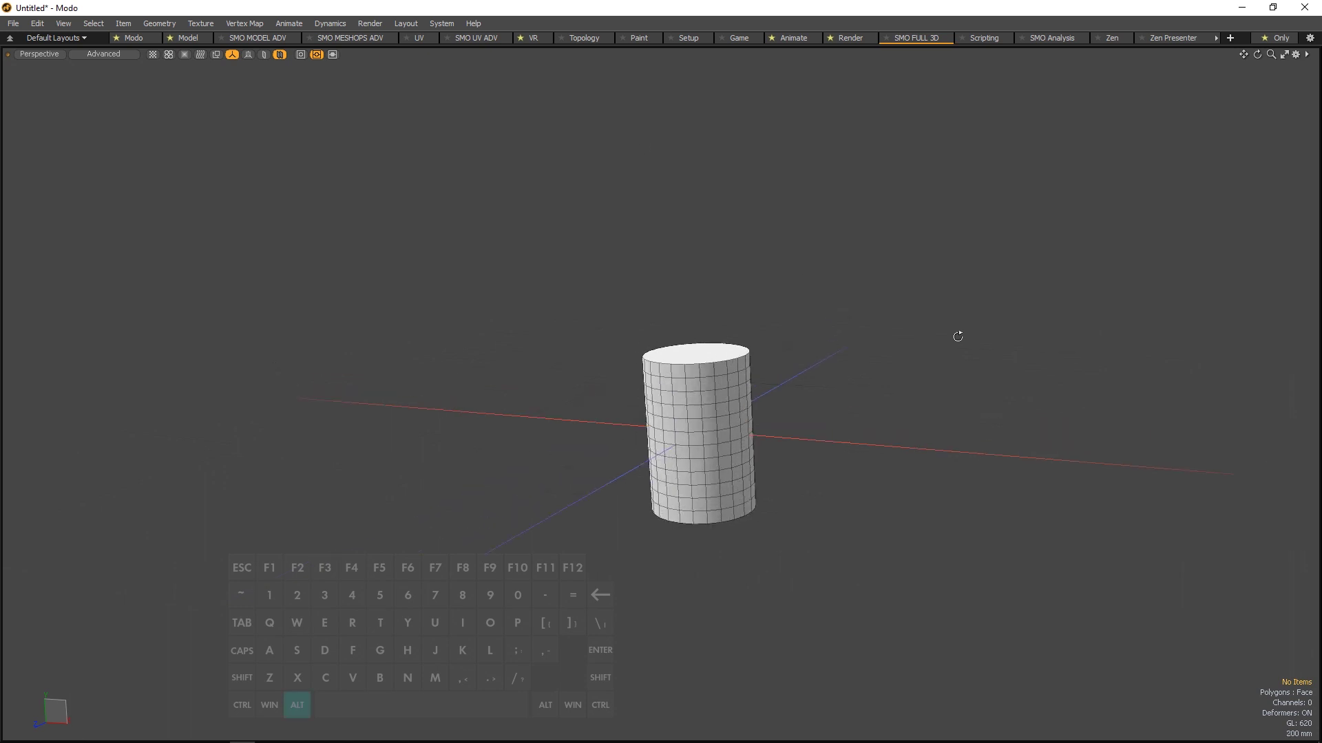
pyautogui.keyDown('alt'); pyautogui.moveTo(918, 316); pyautogui.dragTo(834, 343, button='middle'); pyautogui.keyUp('alt')
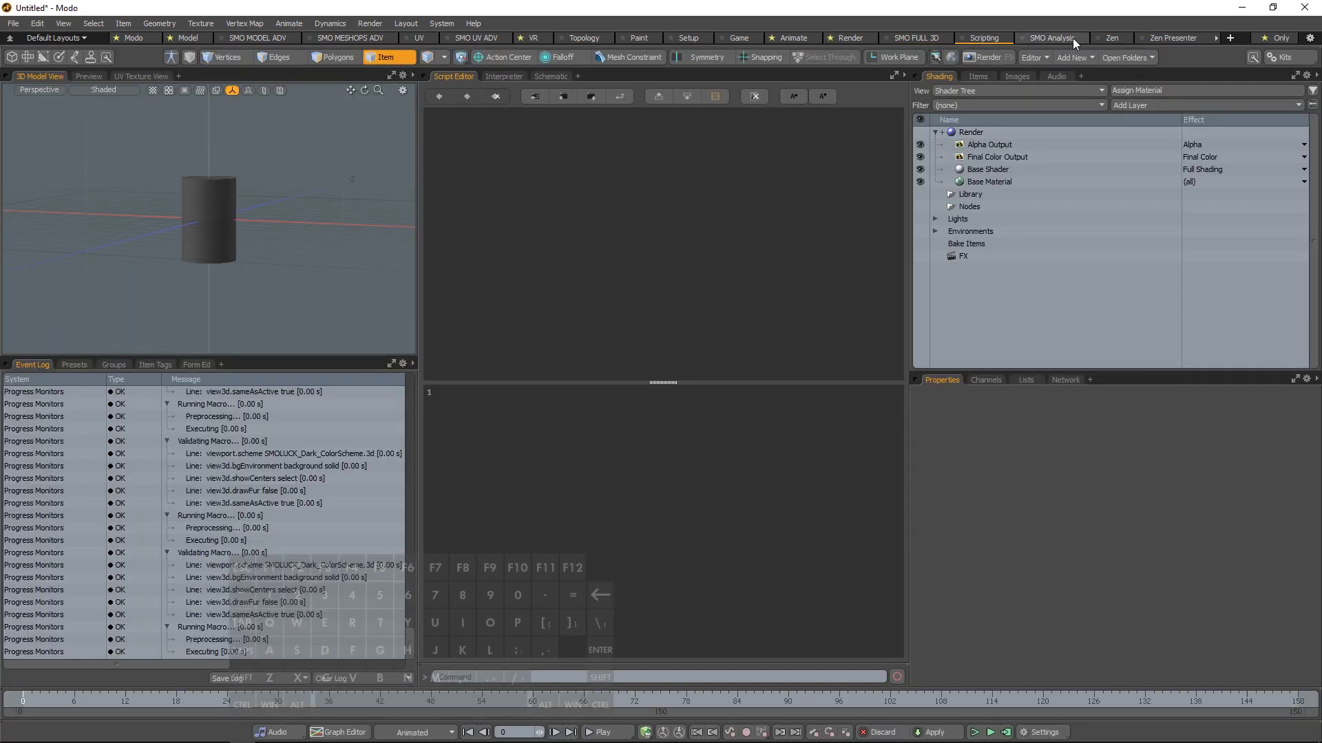
# Step: Load the Event Log into the empty SMO Analysis layout and minimize that viewport's header
pyautogui.click(1074, 41)
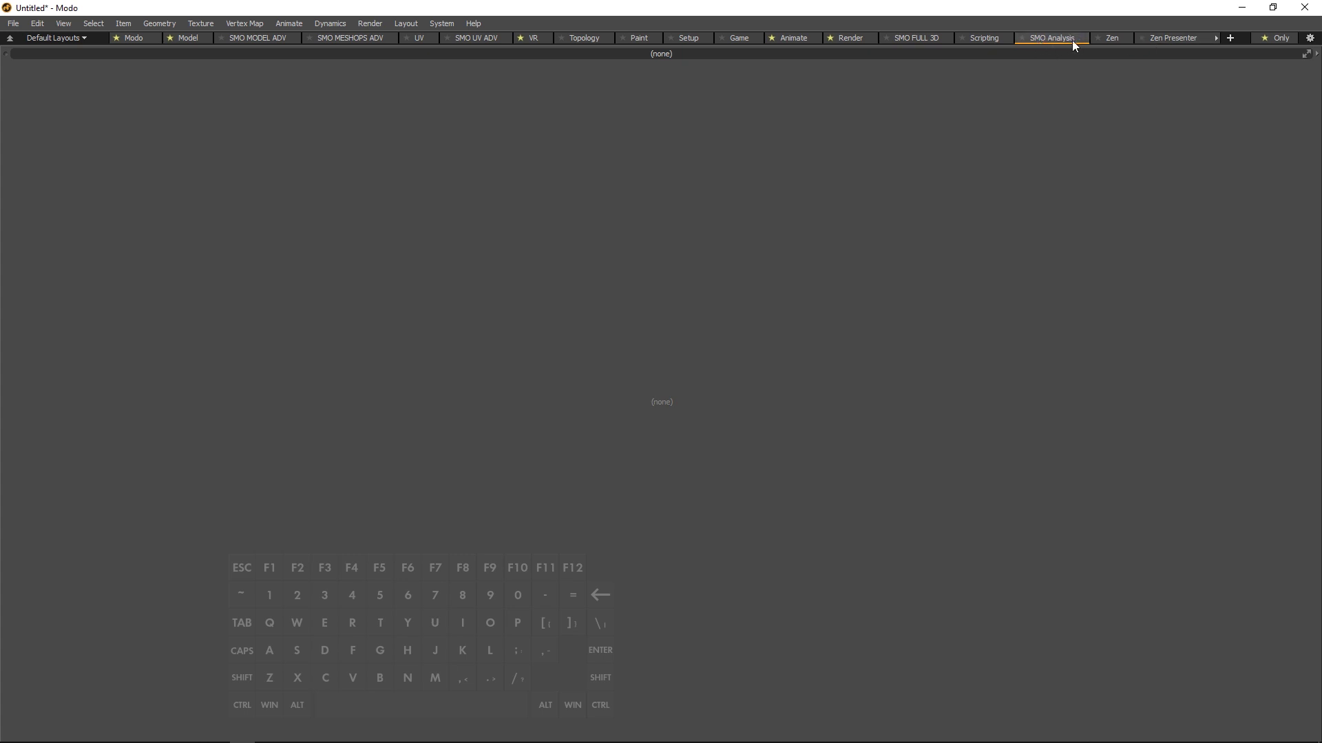
pyautogui.click(1316, 53)
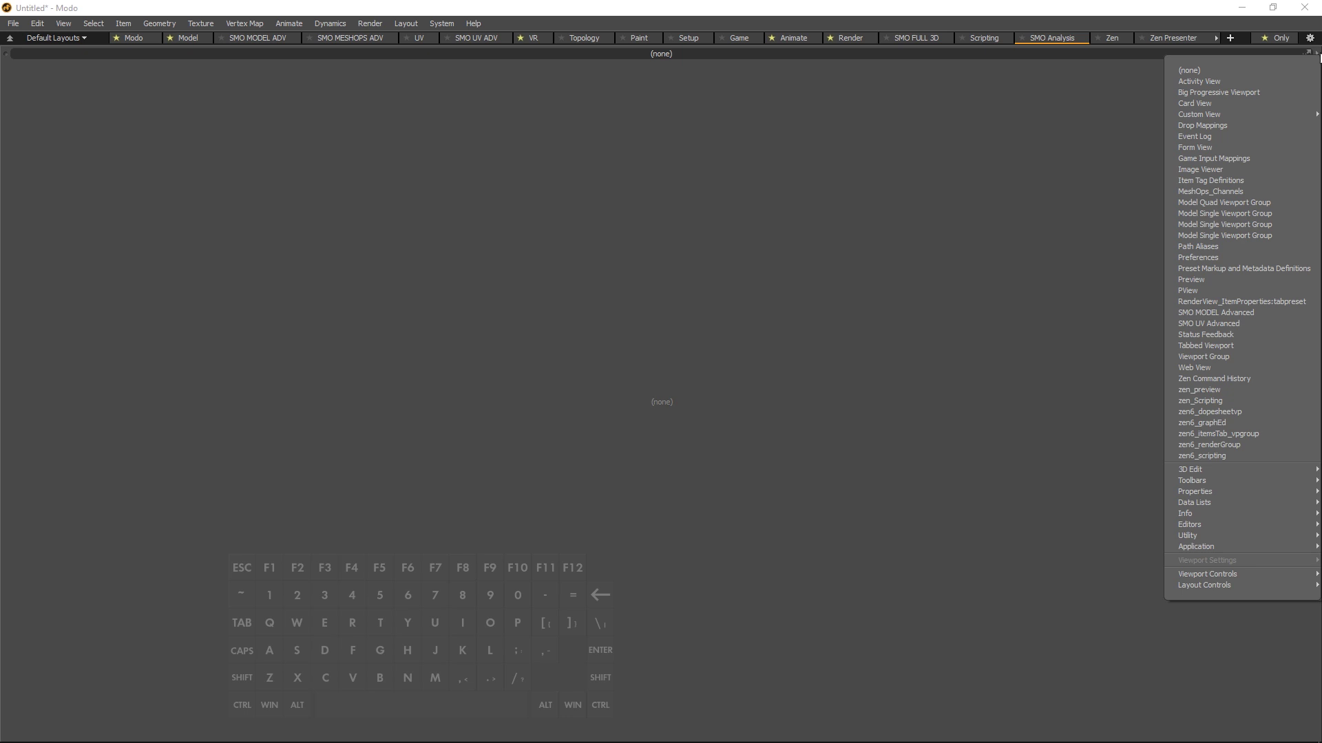
pyautogui.click(1220, 136)
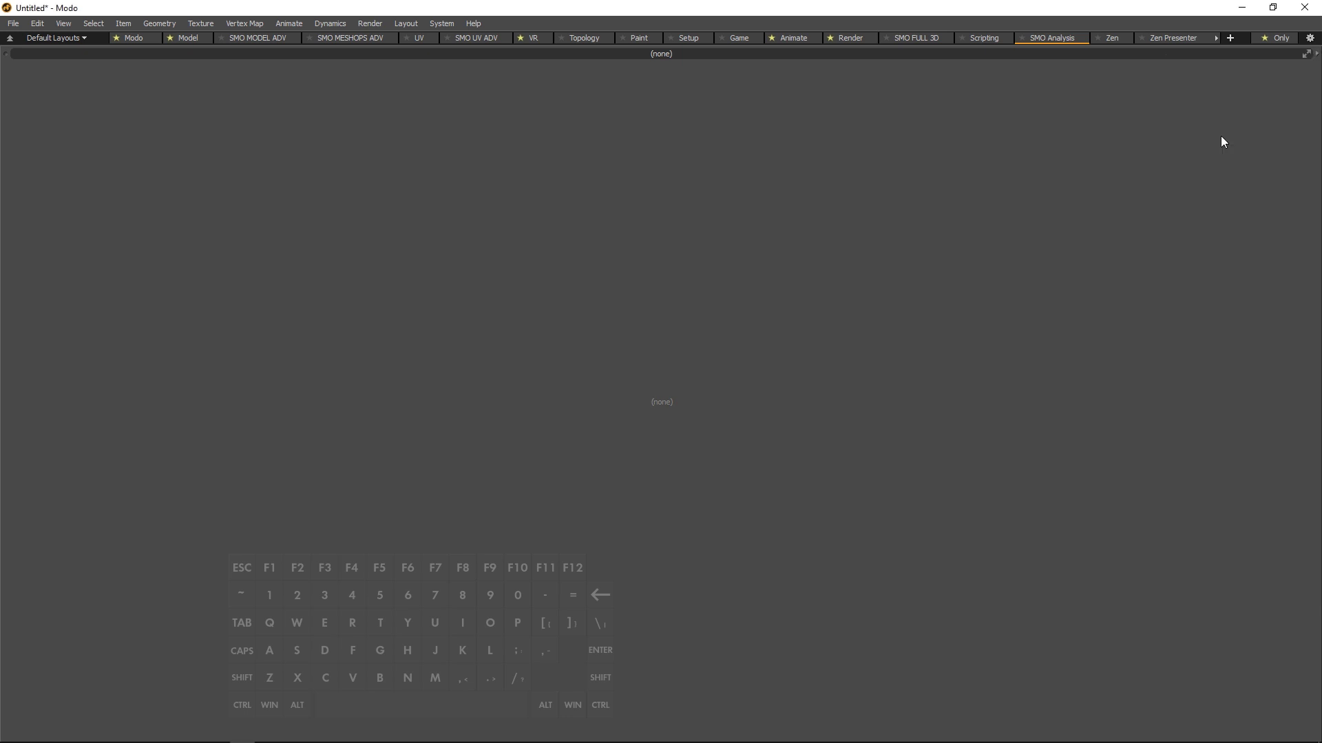
pyautogui.click(6, 54)
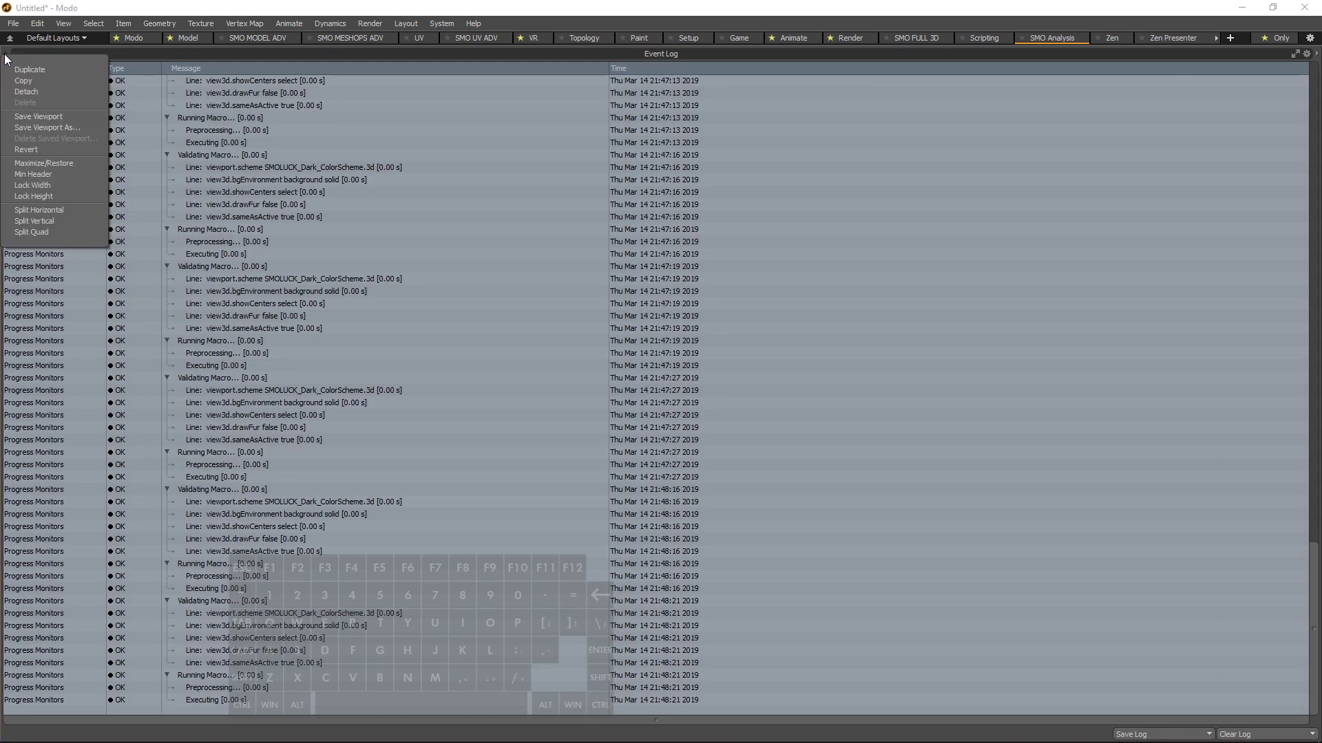
pyautogui.click(60, 174)
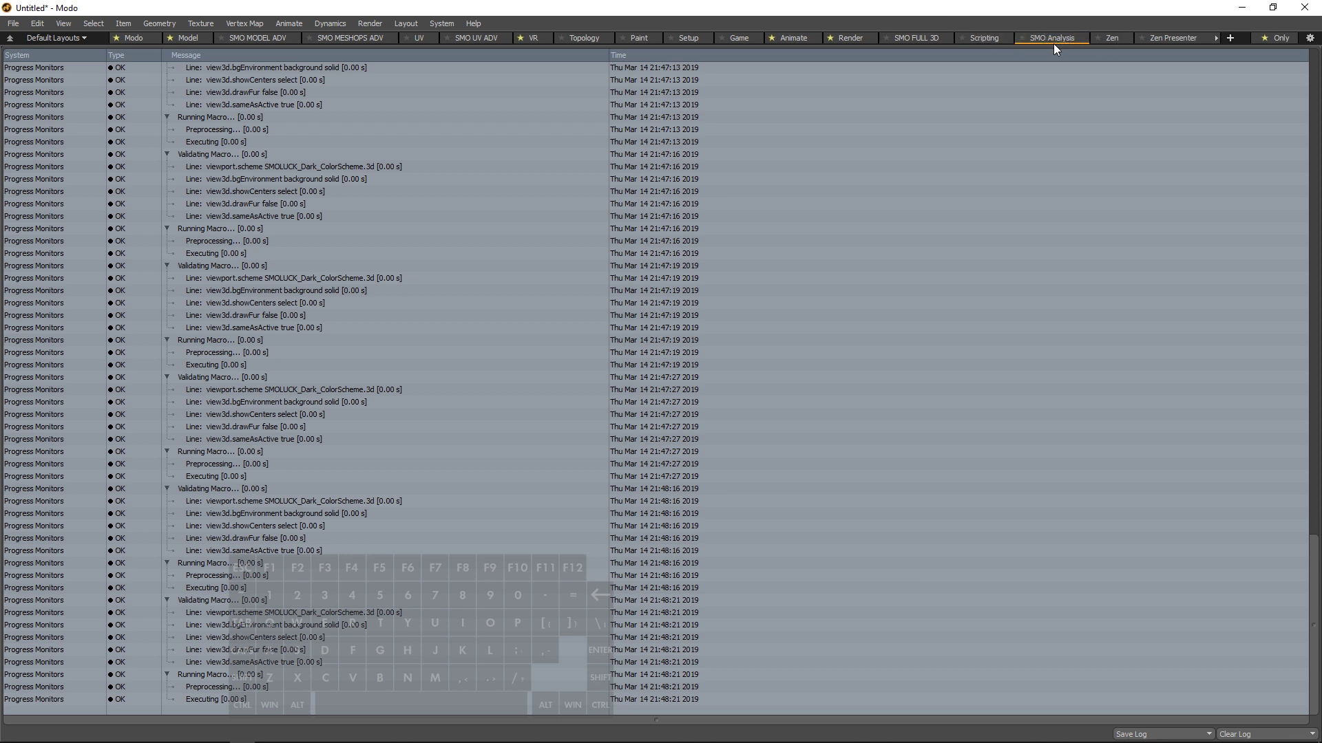
# Step: Open the Item List as a floating palette over the SMO Analysis layout and close it
pyautogui.click(411, 22)
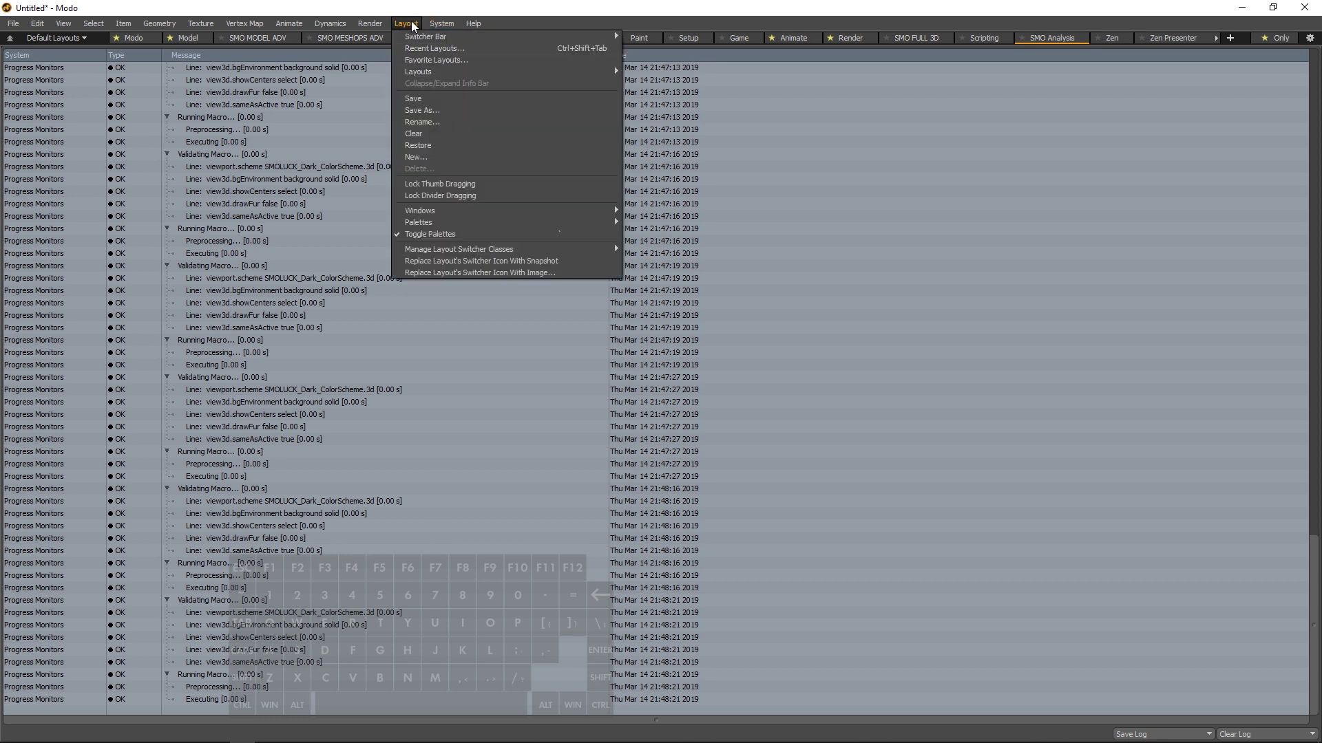
pyautogui.moveTo(405, 22)
pyautogui.moveTo(434, 223)
pyautogui.click(688, 443)
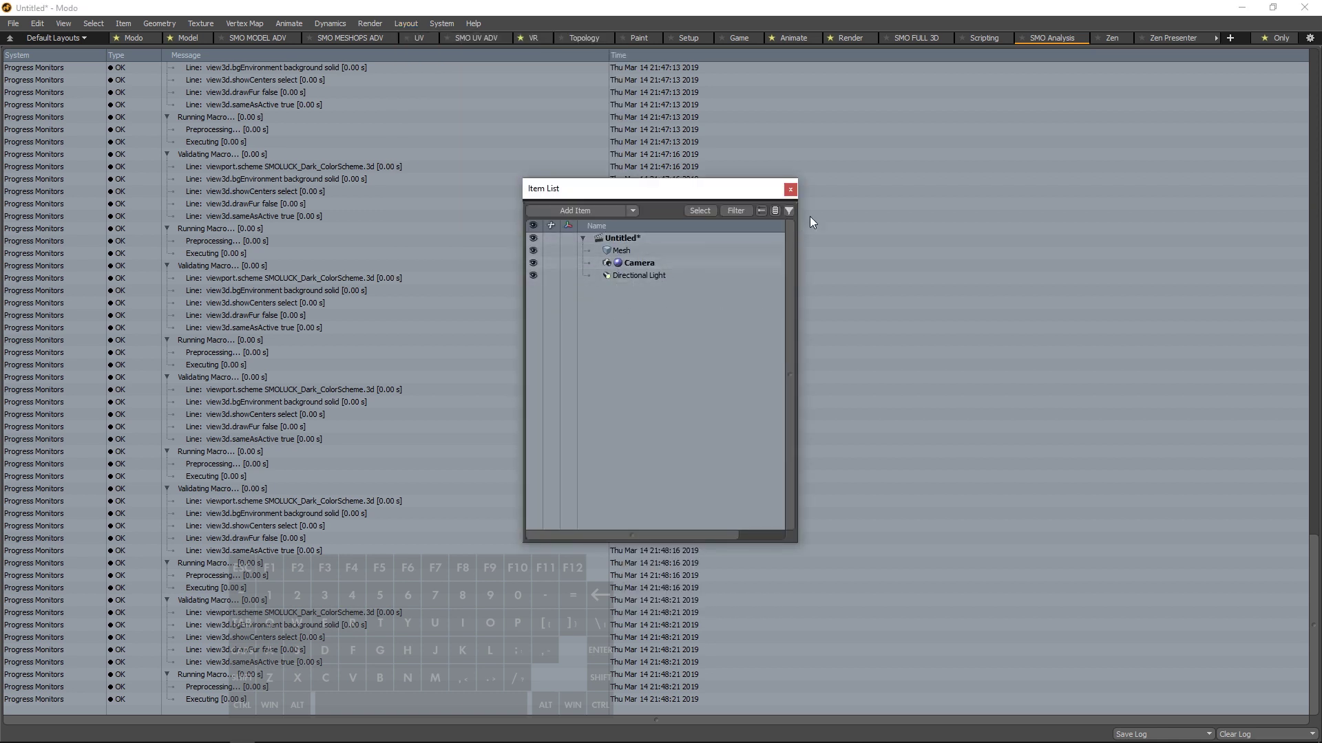
pyautogui.click(791, 190)
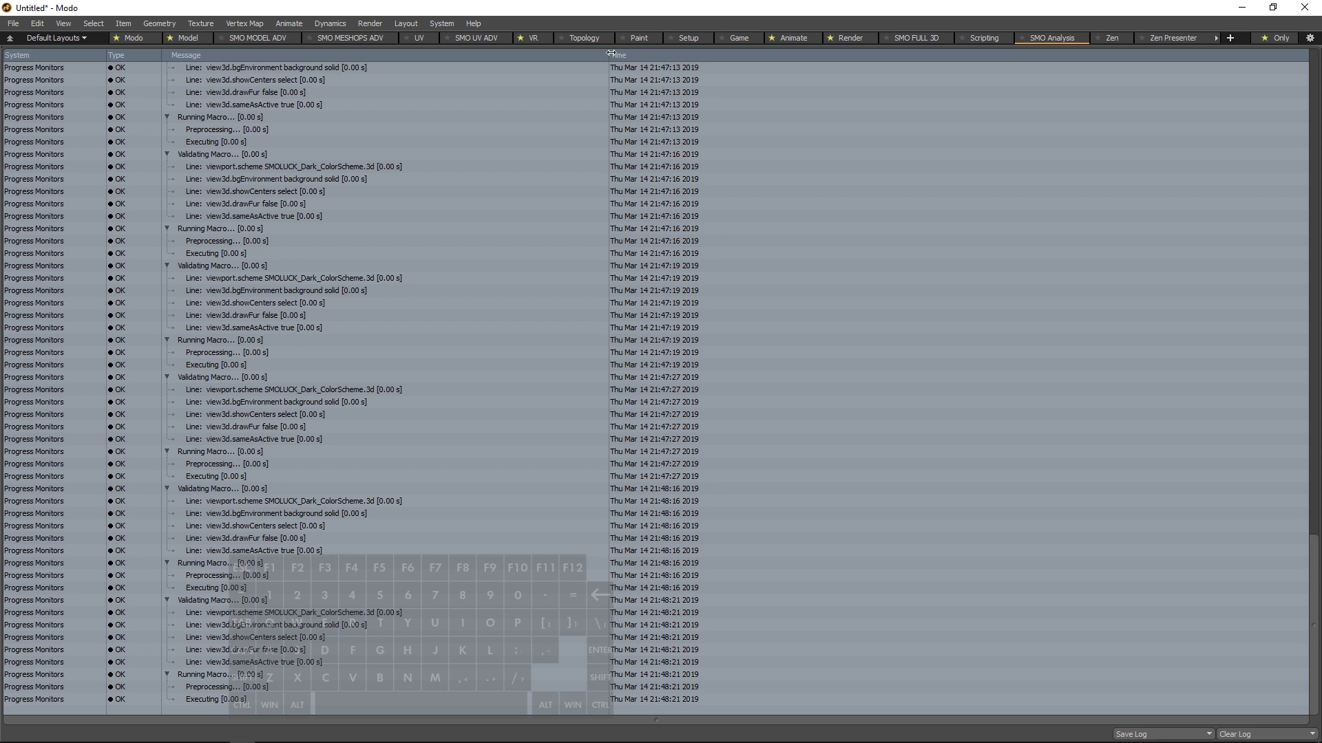
# Step: Narrow the Event Log's Message column and view the Zen and Zen Presenter layouts
pyautogui.moveTo(611, 54); pyautogui.dragTo(511, 54)
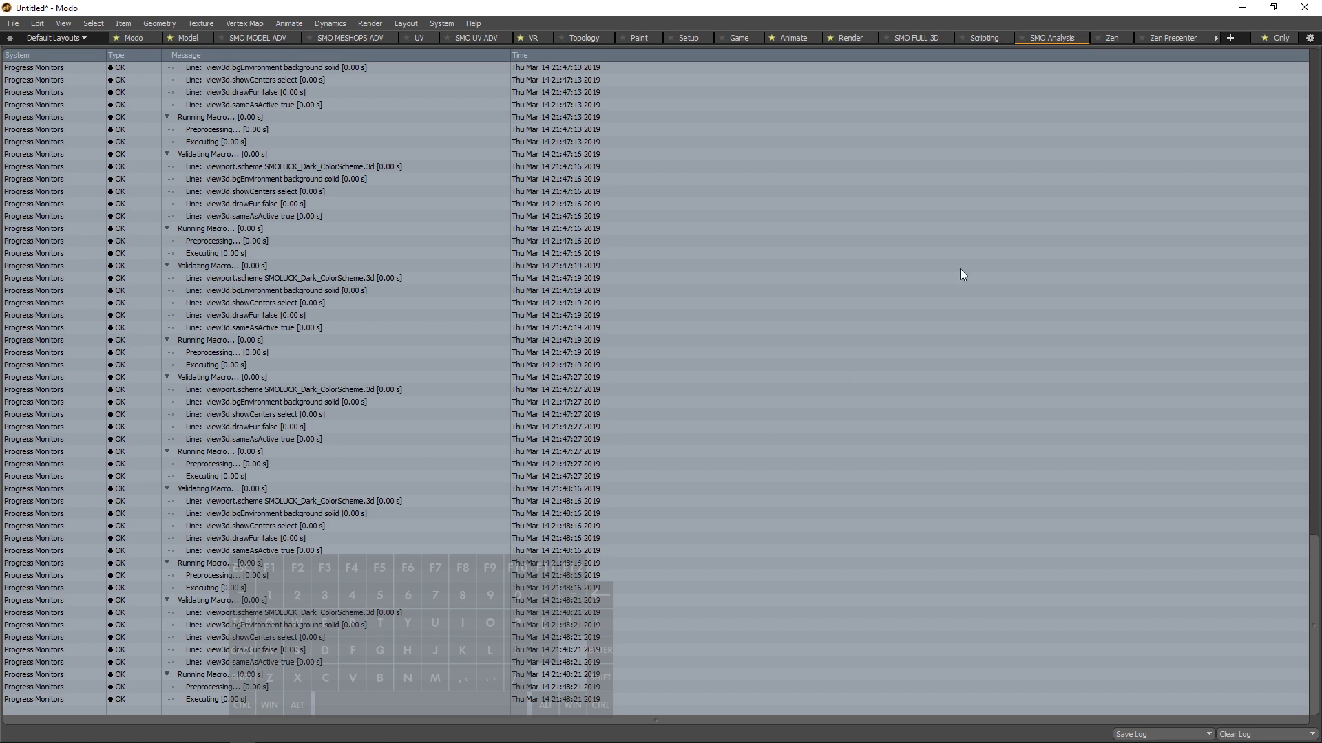
pyautogui.click(1112, 38)
pyautogui.click(1181, 37)
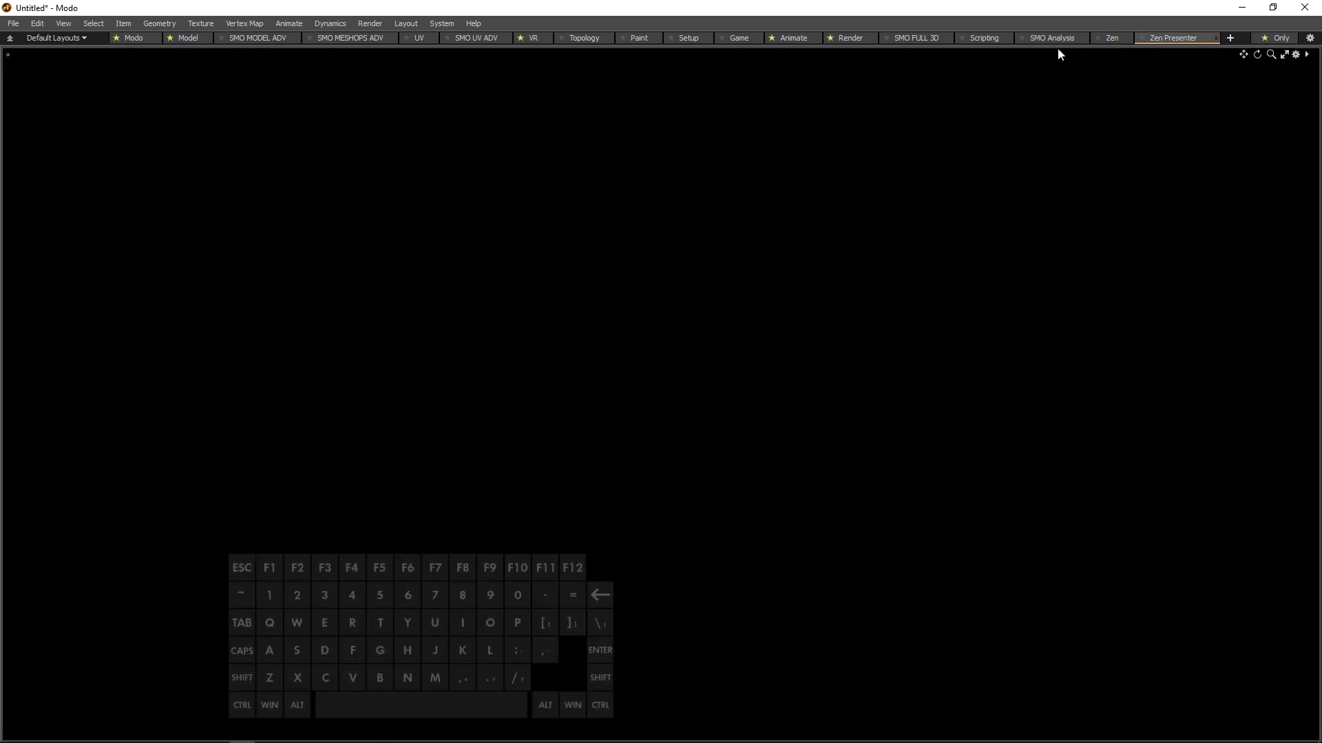